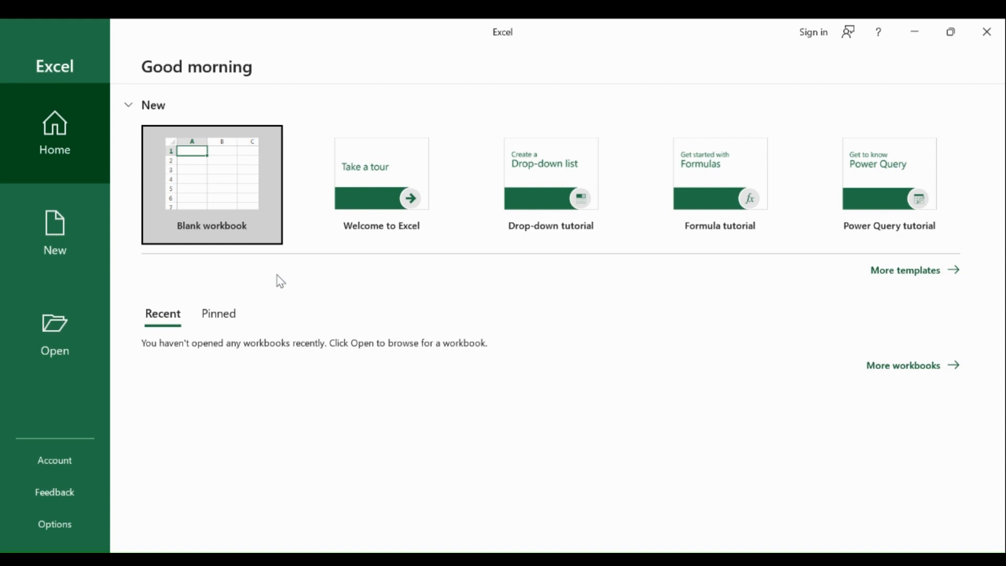
# Step: Create a blank workbook and dismiss the licence notice above the worksheet
pyautogui.click(222, 210)
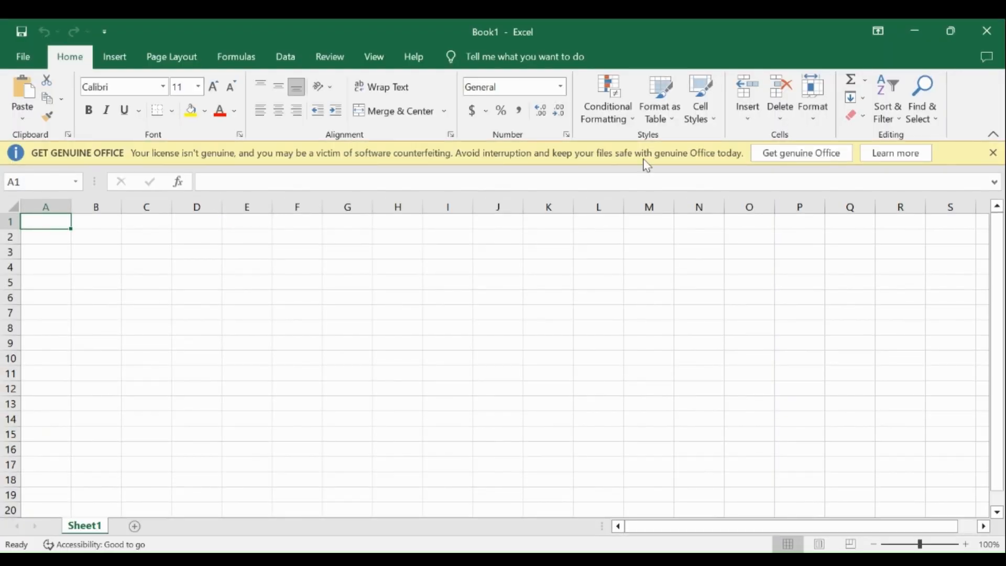
pyautogui.click(993, 153)
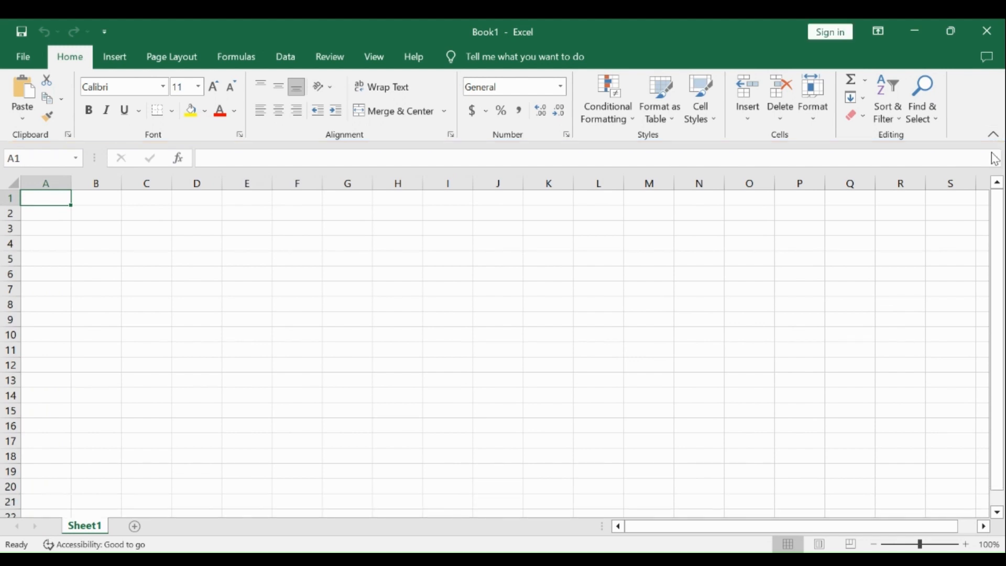
pyautogui.click(660, 216)
pyautogui.click(555, 272)
pyautogui.click(469, 272)
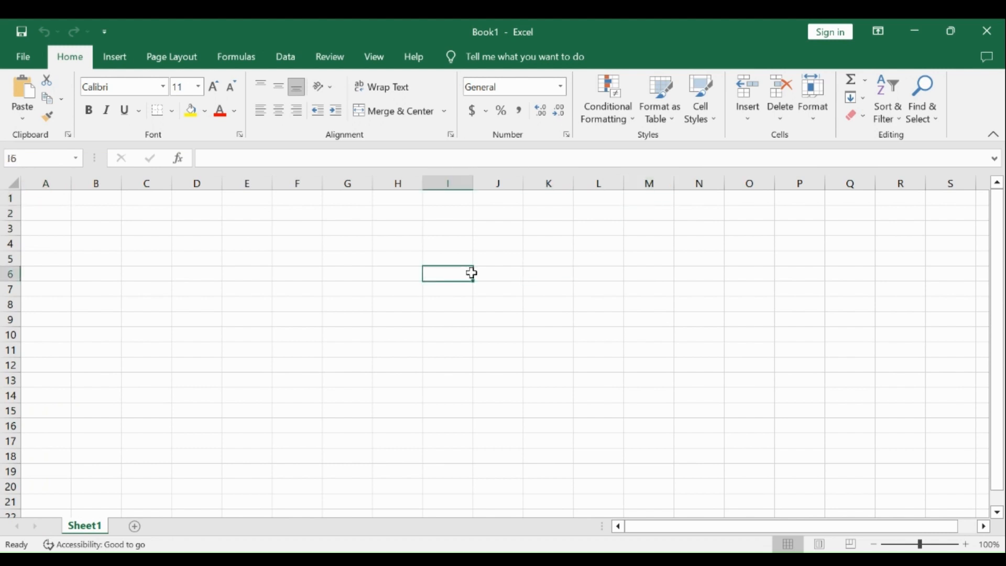
pyautogui.click(370, 271)
pyautogui.click(388, 232)
pyautogui.click(388, 254)
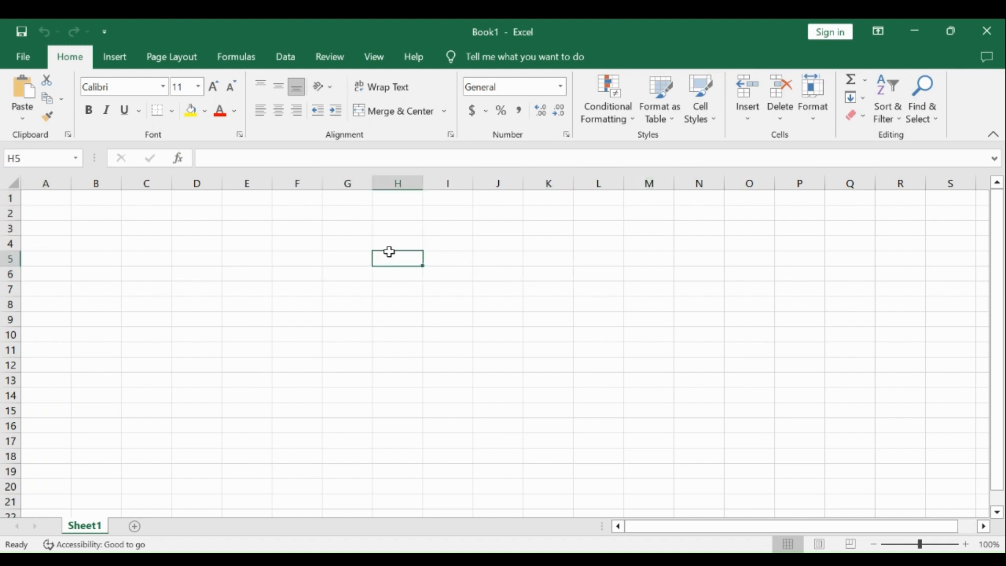
pyautogui.click(279, 300)
pyautogui.click(297, 258)
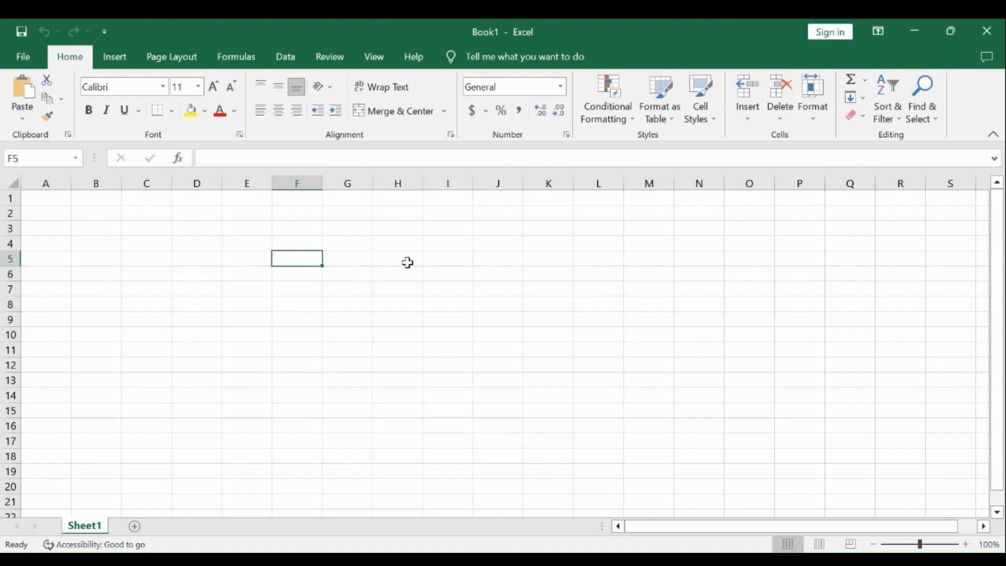
# Step: Zoom the worksheet in to 130%
pyautogui.click(966, 544)
pyautogui.click(966, 544)
pyautogui.click(965, 544)
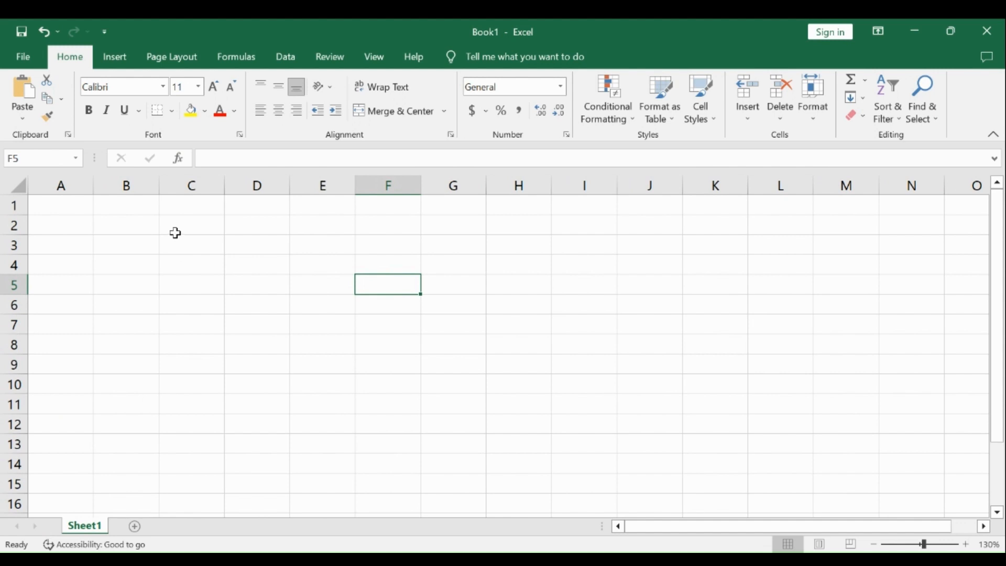
# Step: Select whole columns A through E one after another to show what a column is
pyautogui.click(81, 185)
pyautogui.click(123, 184)
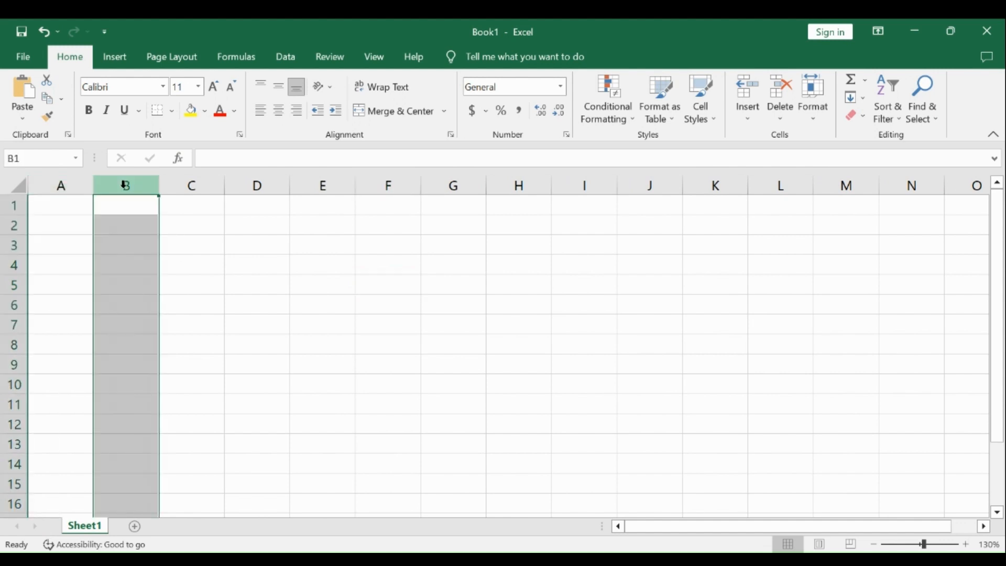
pyautogui.click(193, 185)
pyautogui.click(259, 185)
pyautogui.click(310, 186)
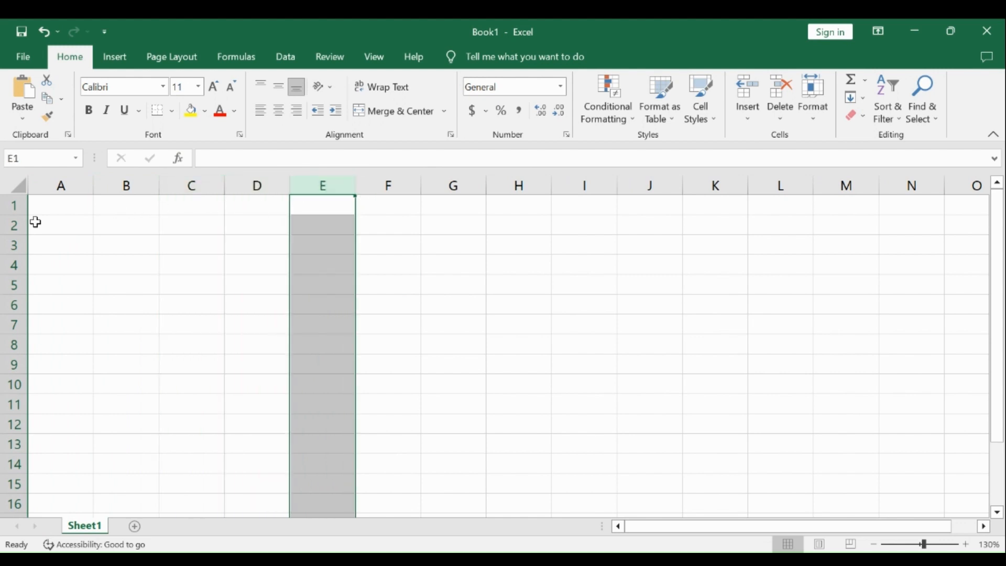
# Step: Select whole rows 1 through 4 one after another to show what a row is
pyautogui.click(14, 208)
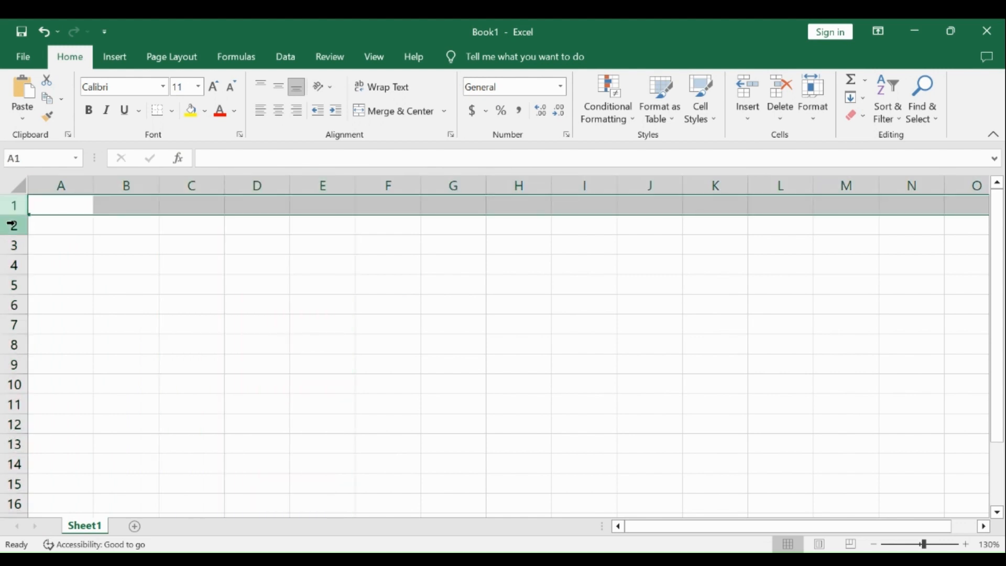
pyautogui.click(14, 226)
pyautogui.click(14, 246)
pyautogui.click(14, 266)
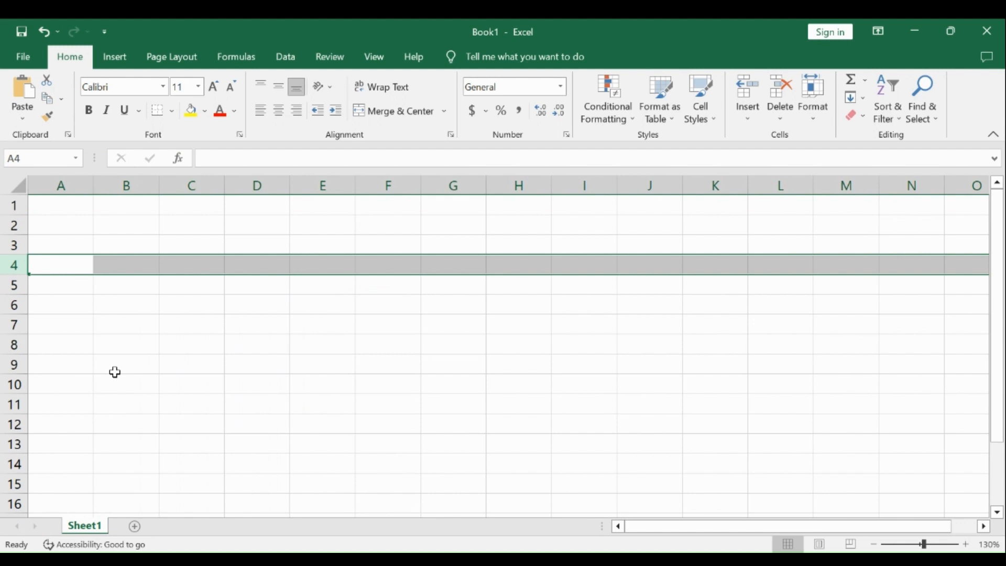
# Step: Select vertical cell ranges from row 1 downward in columns B, D, F, H and E to show the column direction
pyautogui.moveTo(109, 323); pyautogui.dragTo(103, 301)
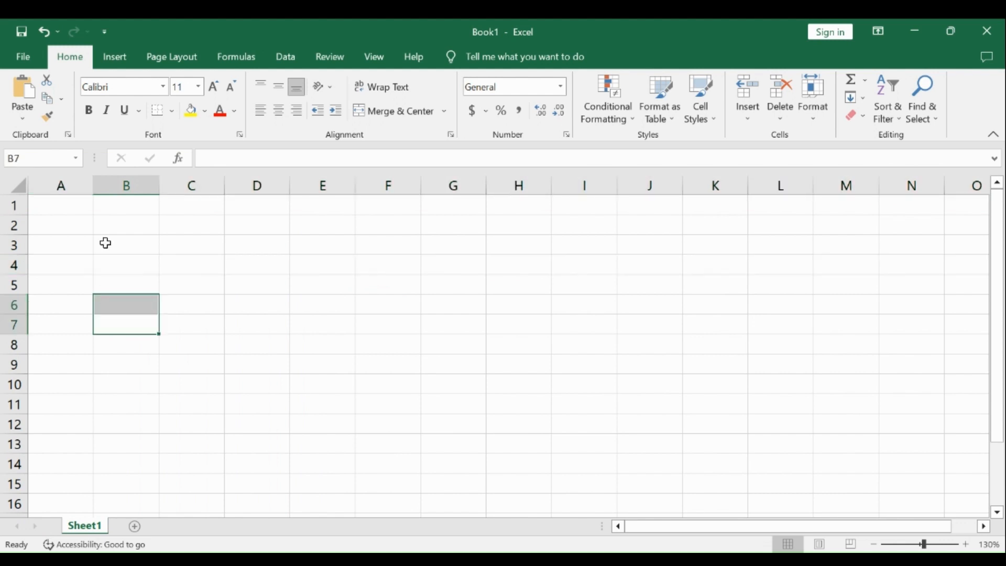
pyautogui.moveTo(125, 208); pyautogui.dragTo(124, 478)
pyautogui.moveTo(268, 212); pyautogui.dragTo(266, 441)
pyautogui.moveTo(408, 211); pyautogui.dragTo(410, 425)
pyautogui.click(521, 209)
pyautogui.moveTo(521, 210); pyautogui.dragTo(521, 433)
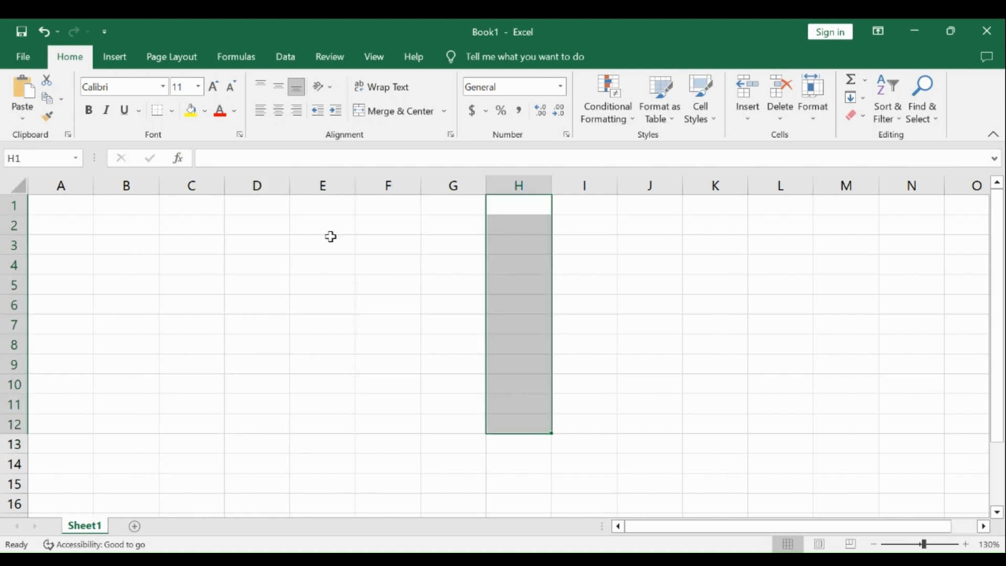
pyautogui.moveTo(325, 205); pyautogui.dragTo(317, 492)
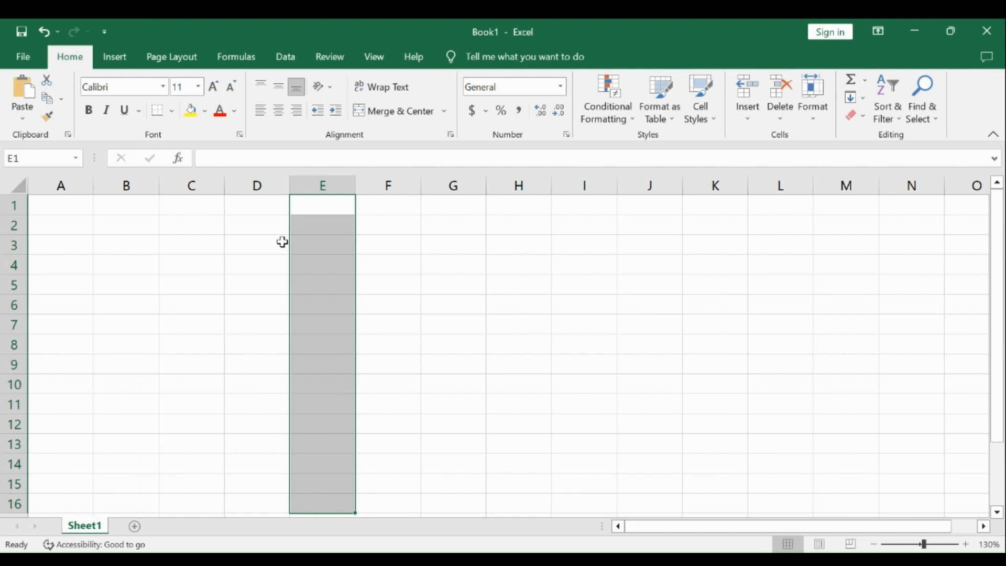
# Step: Highlight individual lettered columns between A and H one at a time to point out how columns are named
pyautogui.click(260, 187)
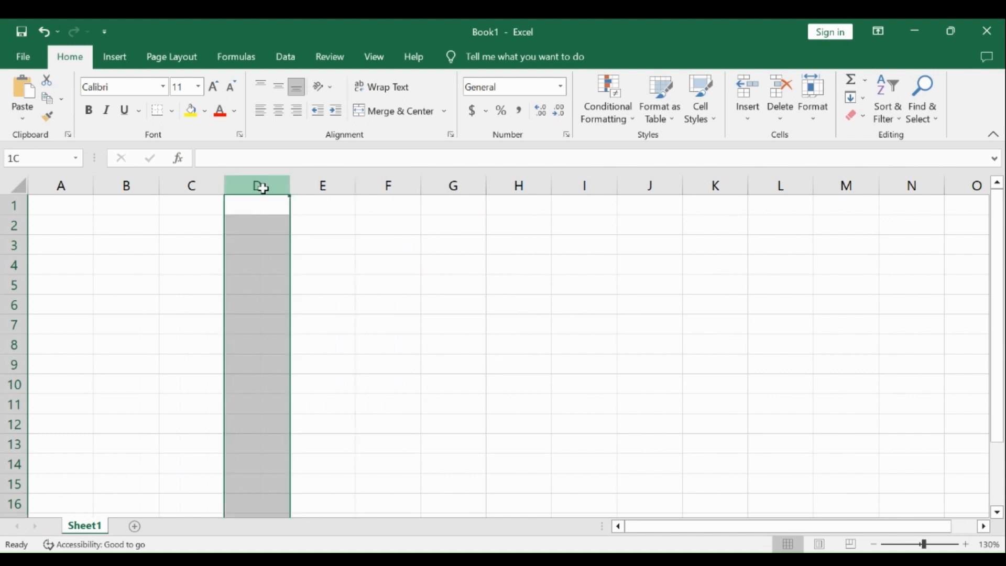
pyautogui.click(63, 182)
pyautogui.click(126, 185)
pyautogui.click(190, 187)
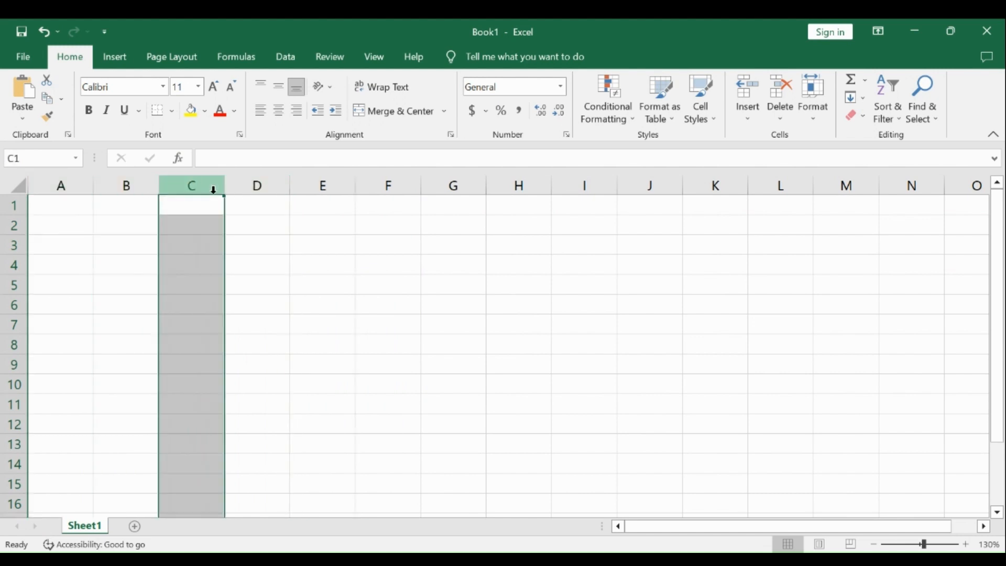
pyautogui.click(251, 188)
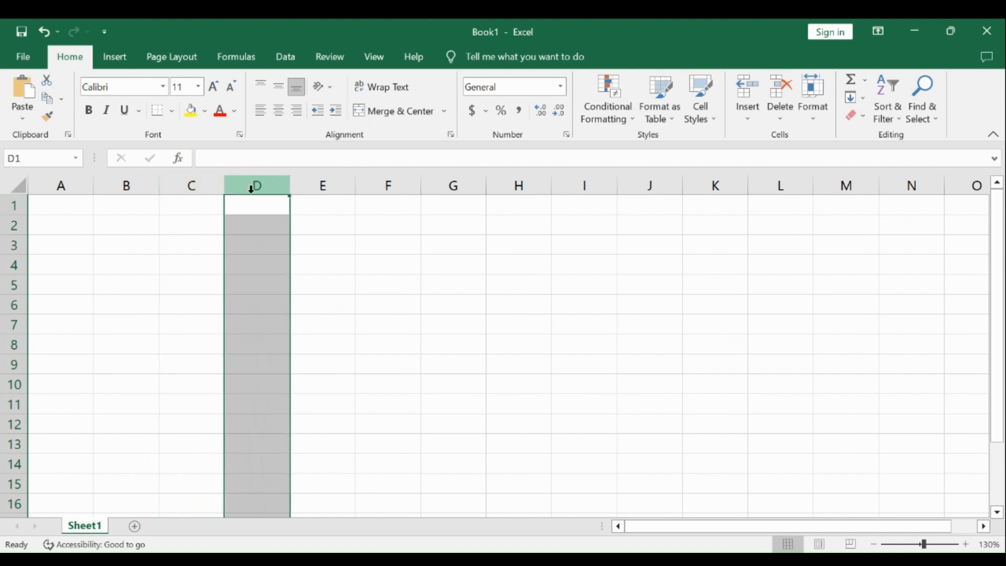
pyautogui.click(319, 187)
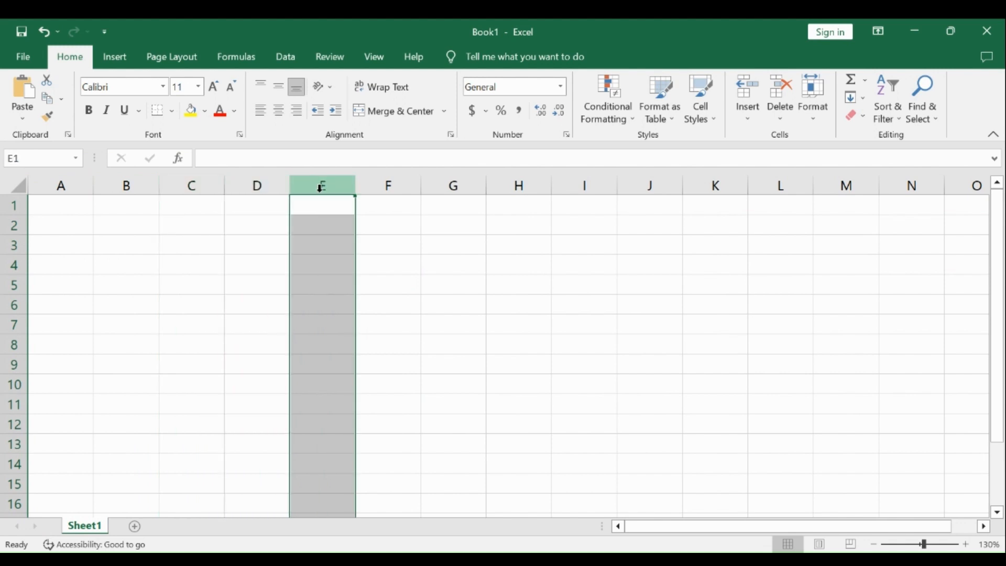
pyautogui.click(451, 187)
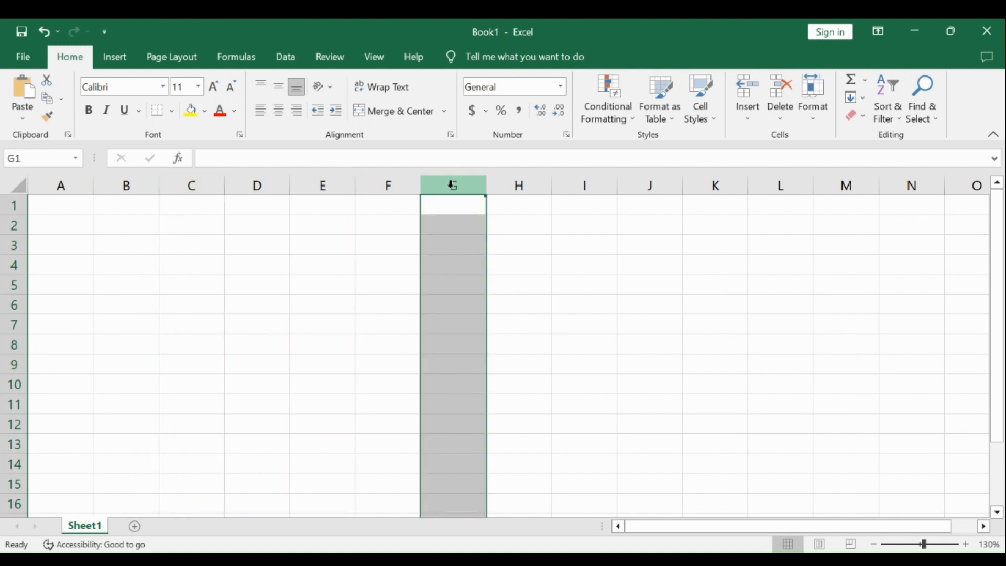
pyautogui.click(524, 188)
pyautogui.click(596, 202)
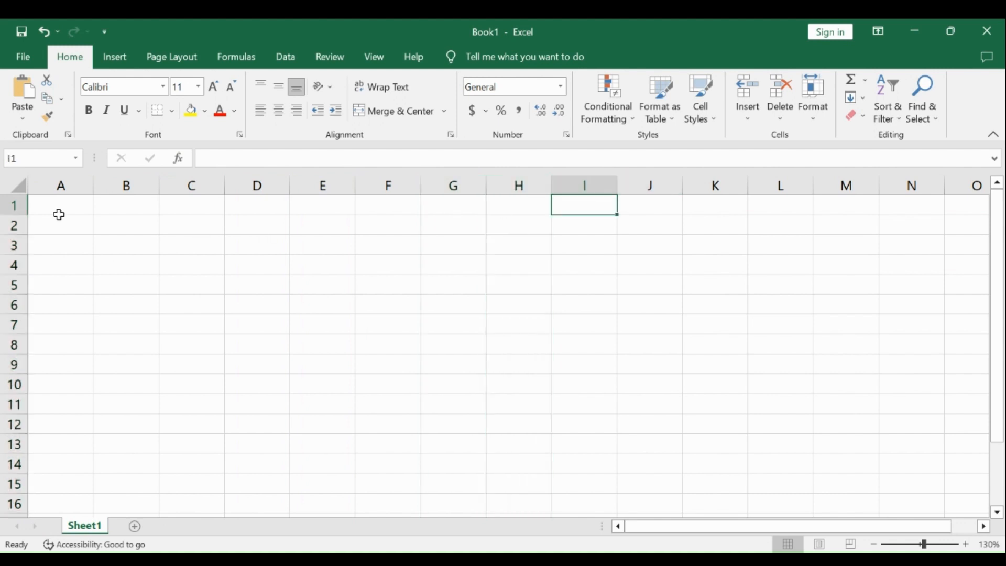
pyautogui.click(183, 186)
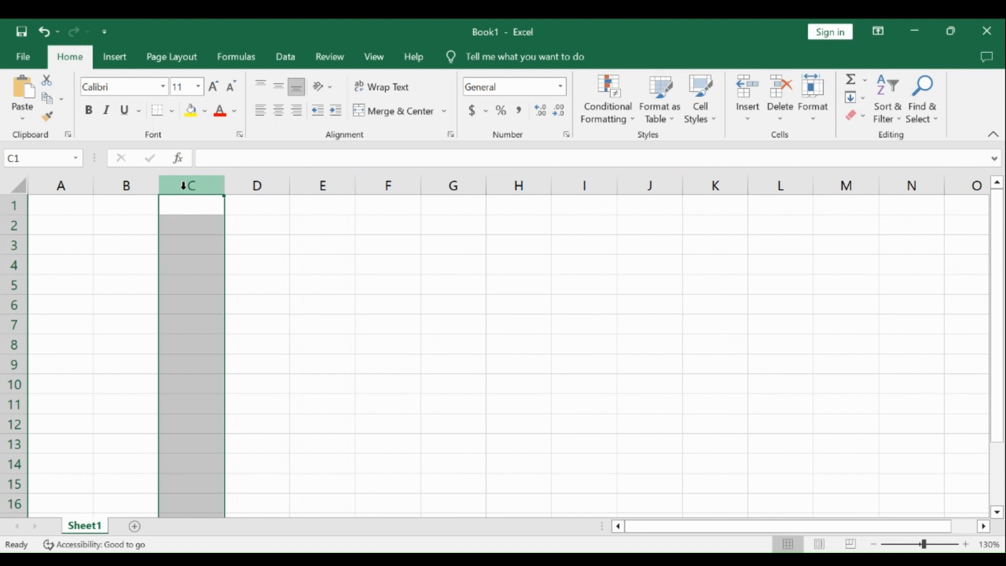
# Step: Highlight rows 1 through 4 individually to point out how rows are numbered
pyautogui.click(16, 206)
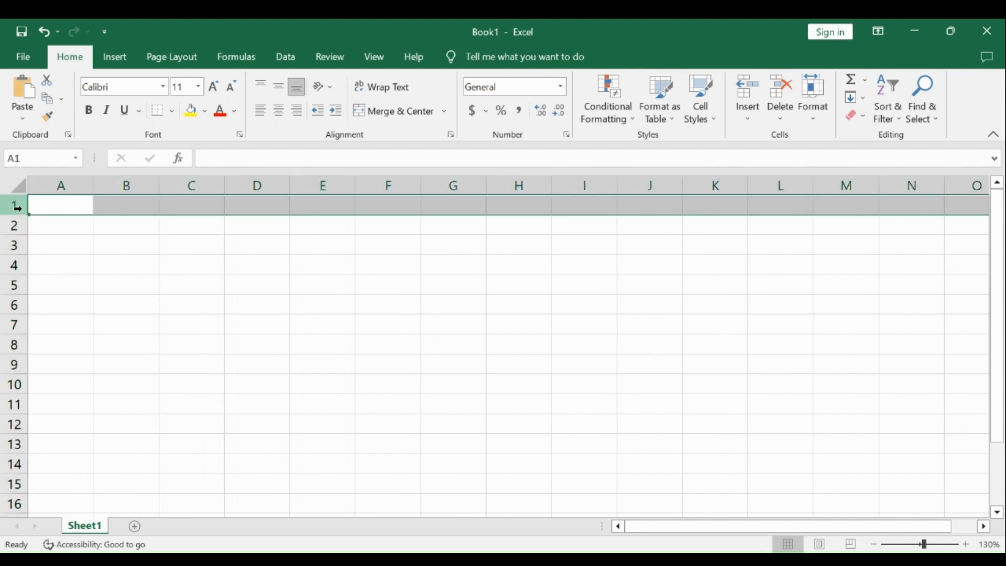
pyautogui.click(16, 225)
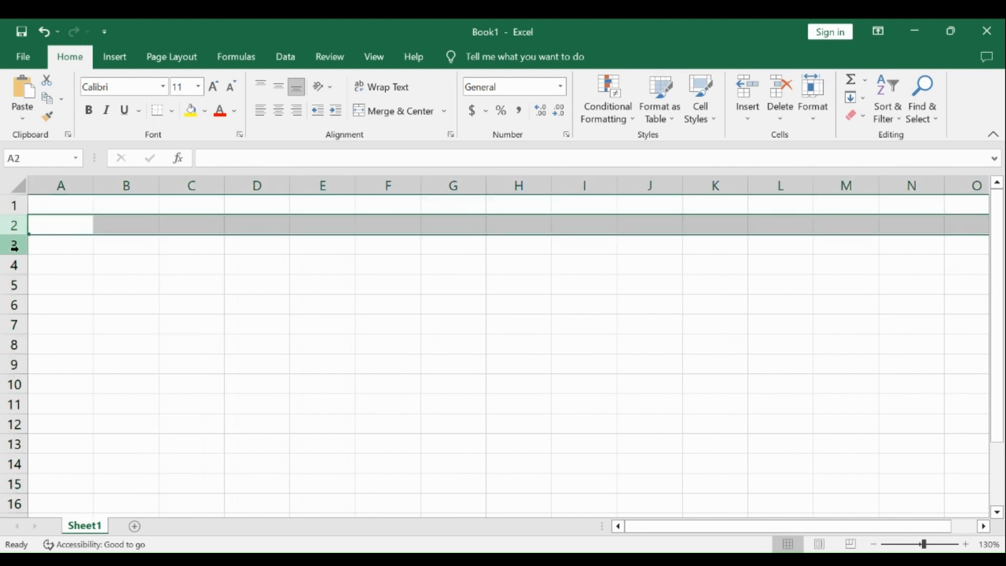
pyautogui.click(15, 206)
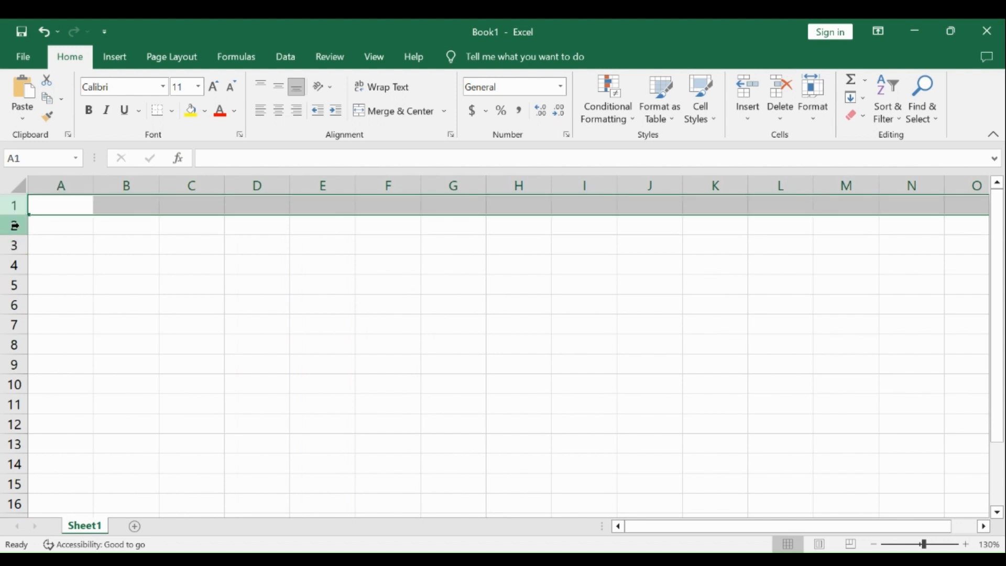
pyautogui.click(16, 227)
pyautogui.click(20, 245)
pyautogui.click(15, 265)
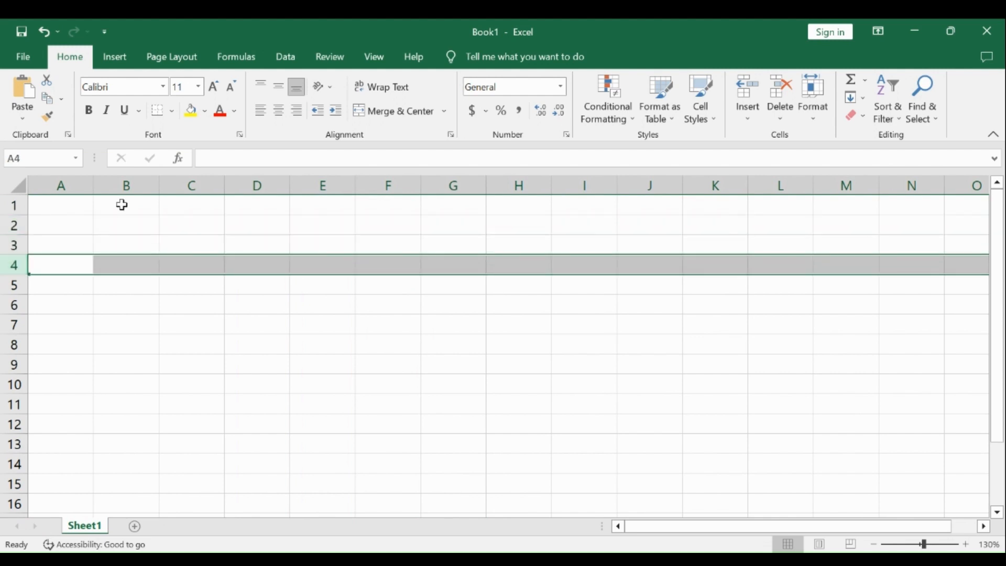
# Step: Fill column B with yellow and enter "column" in cell B5
pyautogui.click(136, 189)
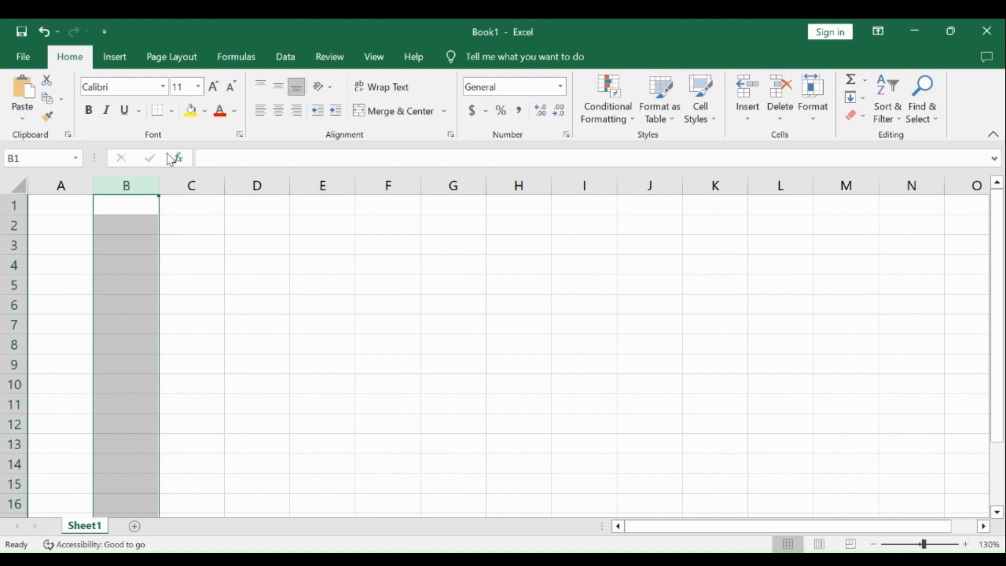
pyautogui.click(191, 112)
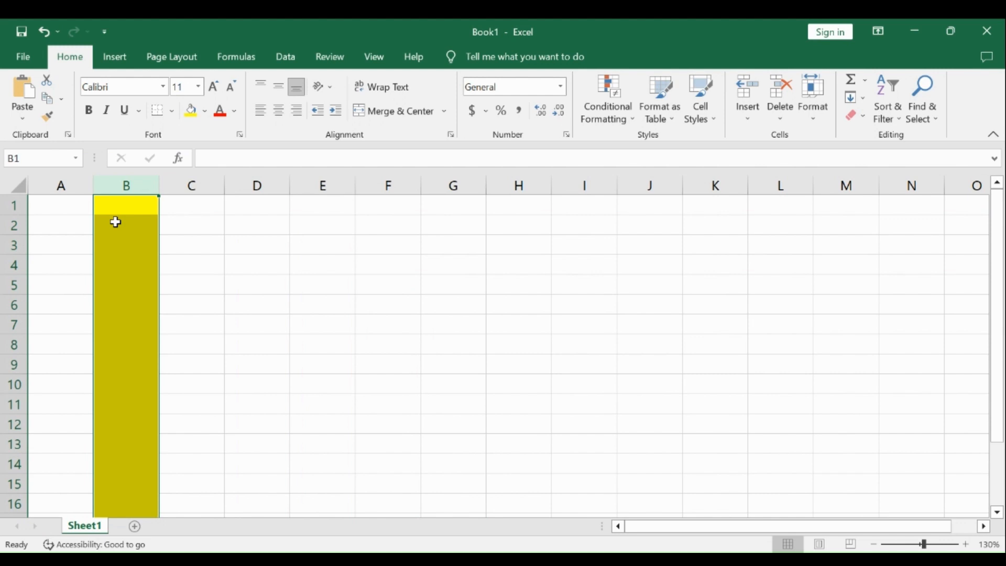
pyautogui.click(127, 281)
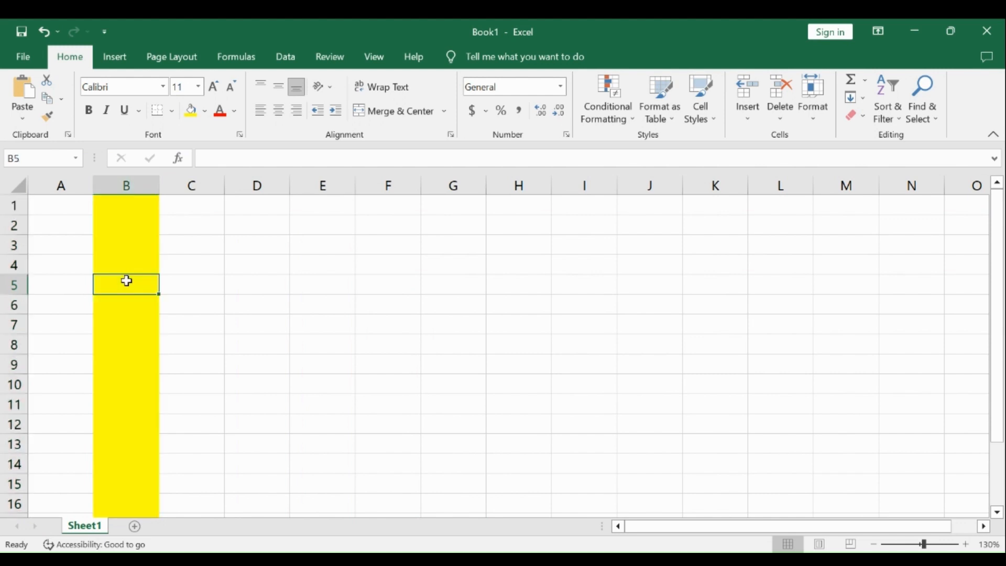
pyautogui.write('colum')
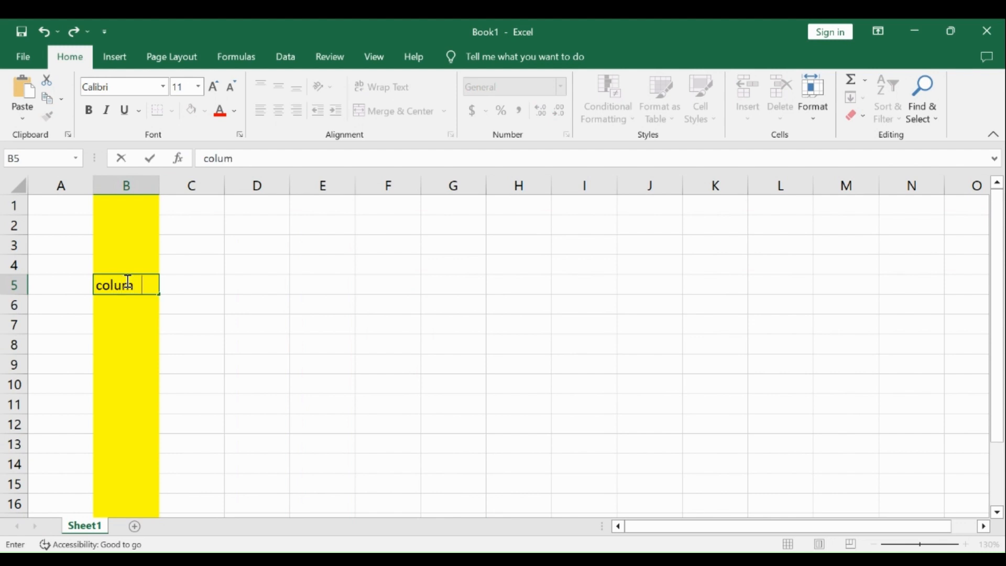
pyautogui.write('n')
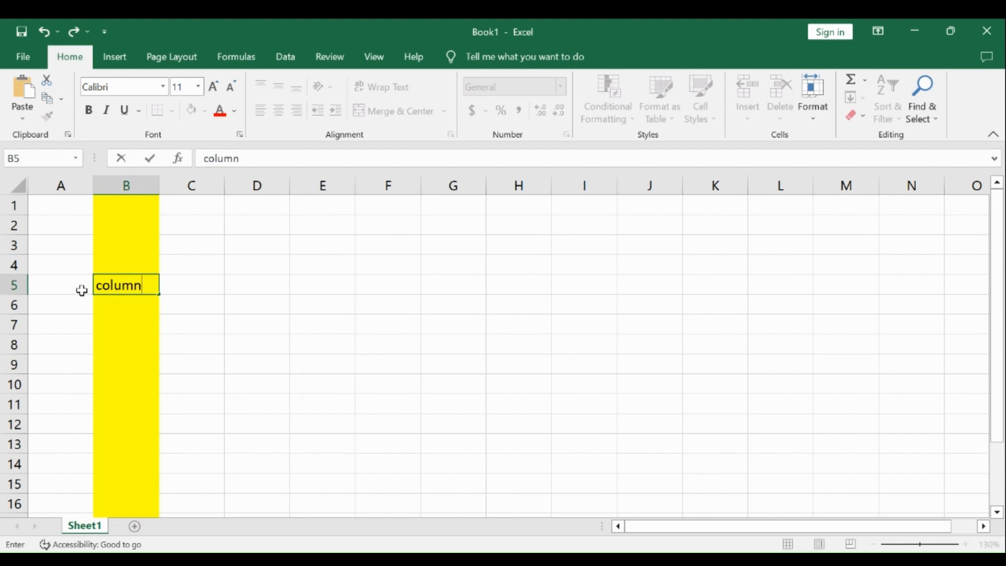
# Step: Fill row 8 with a dark gray theme color
pyautogui.click(14, 306)
pyautogui.click(14, 324)
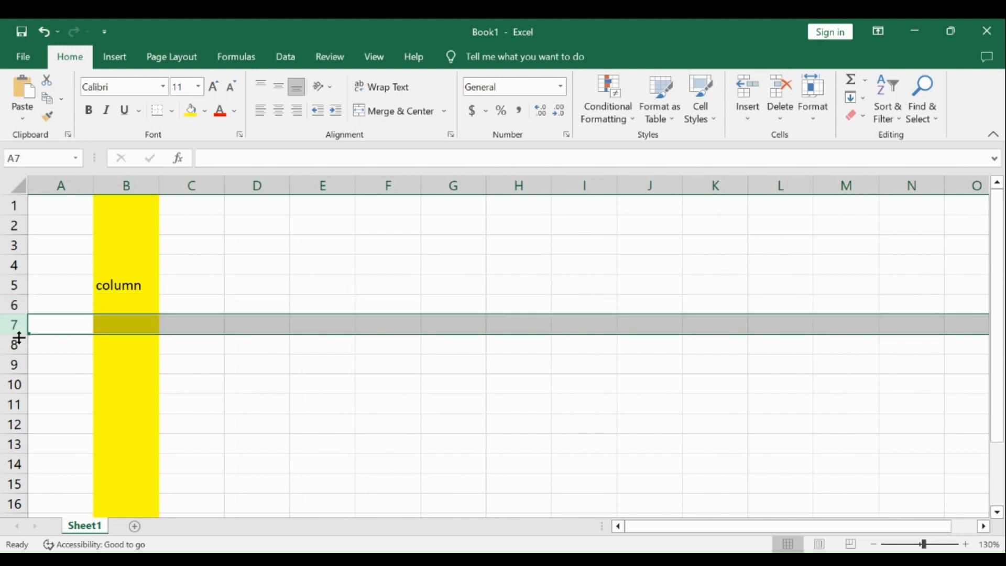
pyautogui.click(15, 344)
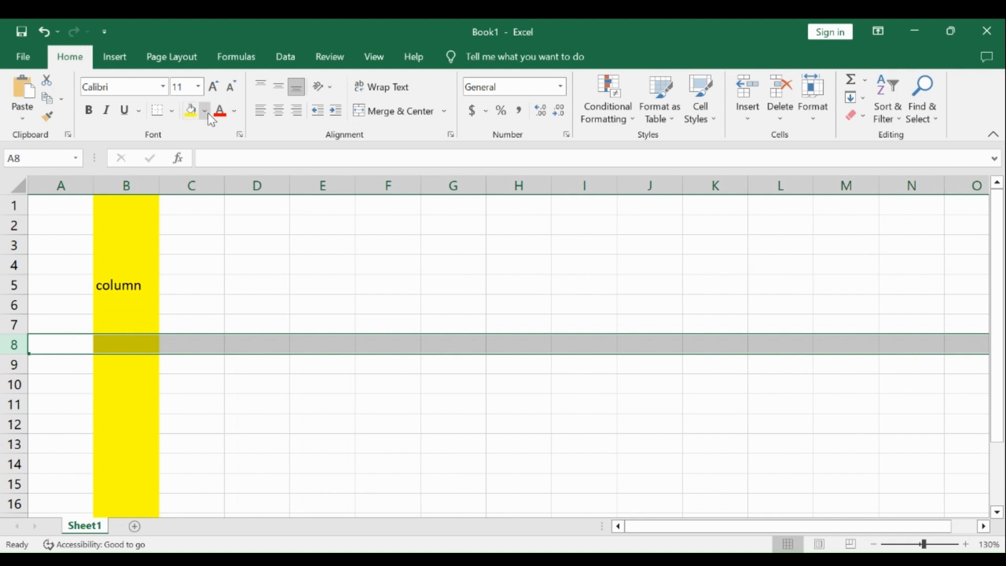
pyautogui.click(204, 112)
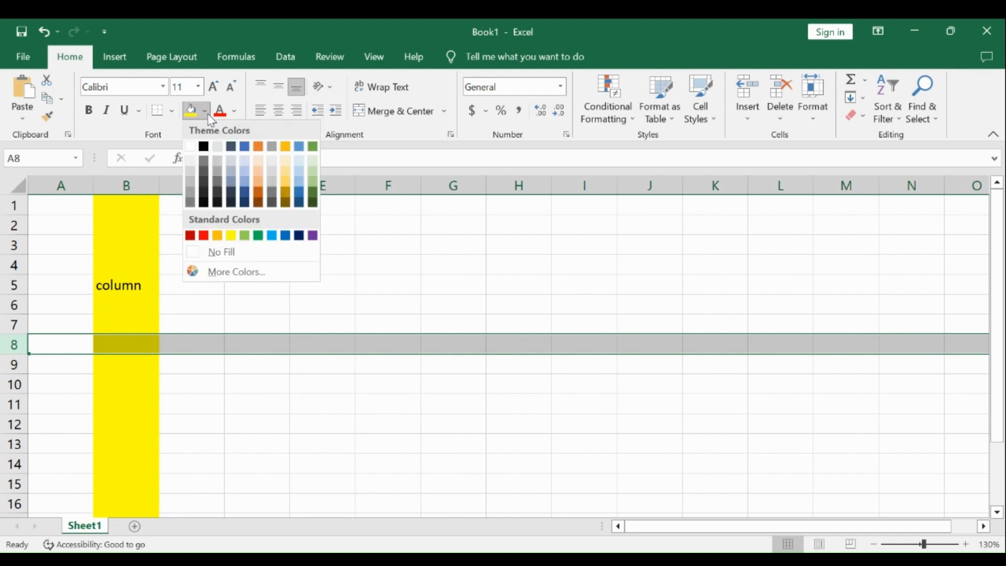
pyautogui.click(273, 194)
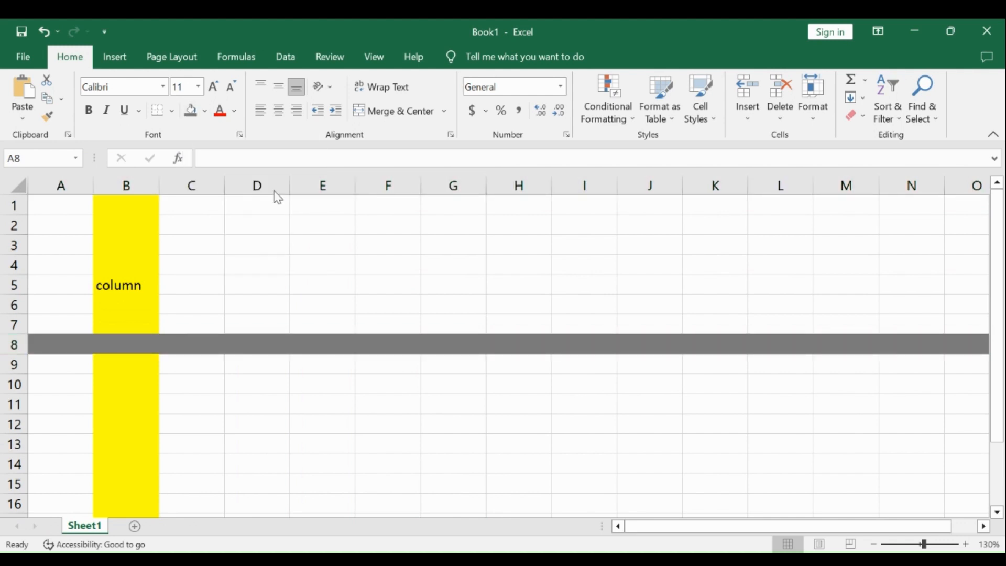
# Step: Enter the label "Rows" in cell A8 of the gray row
pyautogui.click(53, 345)
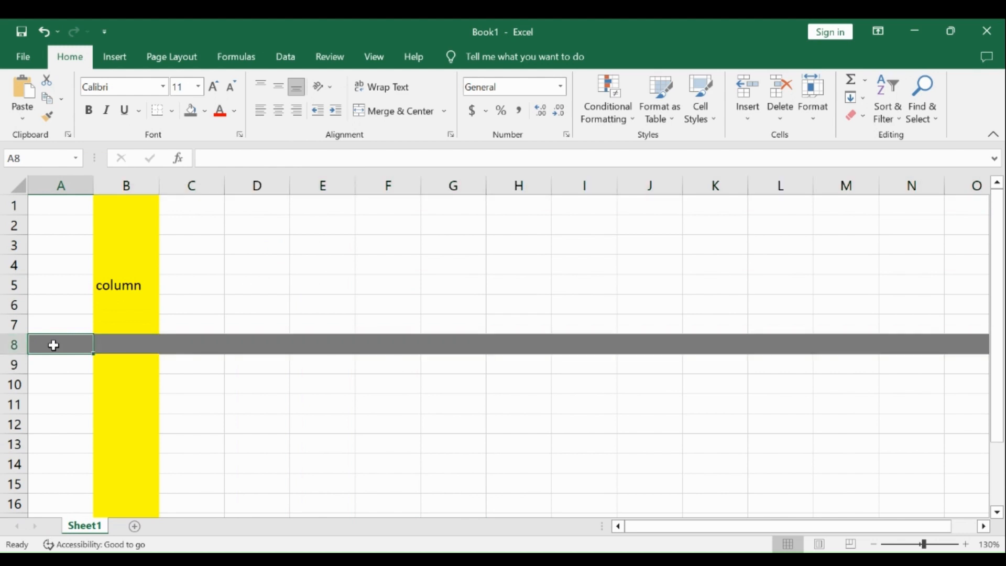
pyautogui.write('ro')
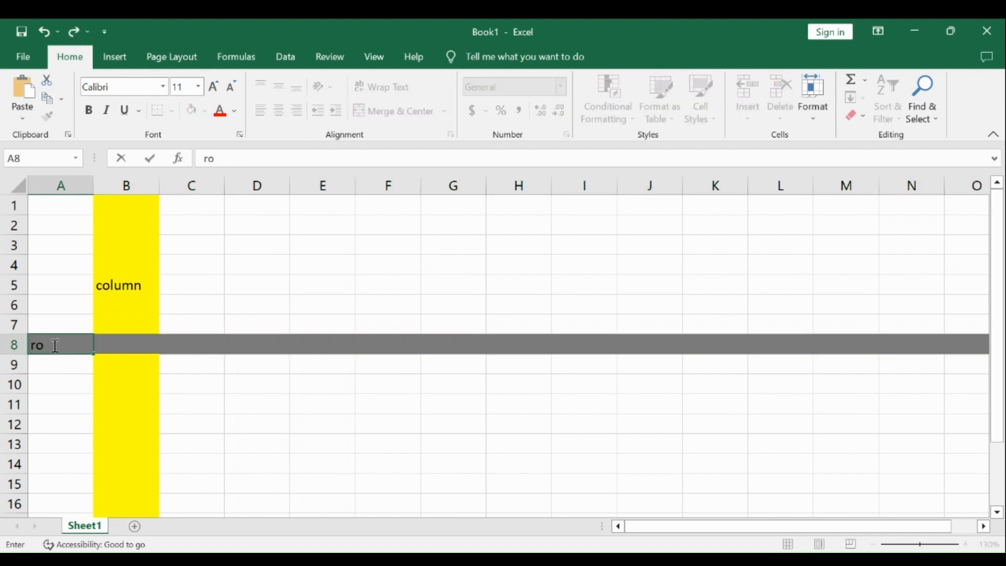
pyautogui.press('BackSpace')
pyautogui.press('BackSpace')
pyautogui.write('Rows')
pyautogui.press('Return')
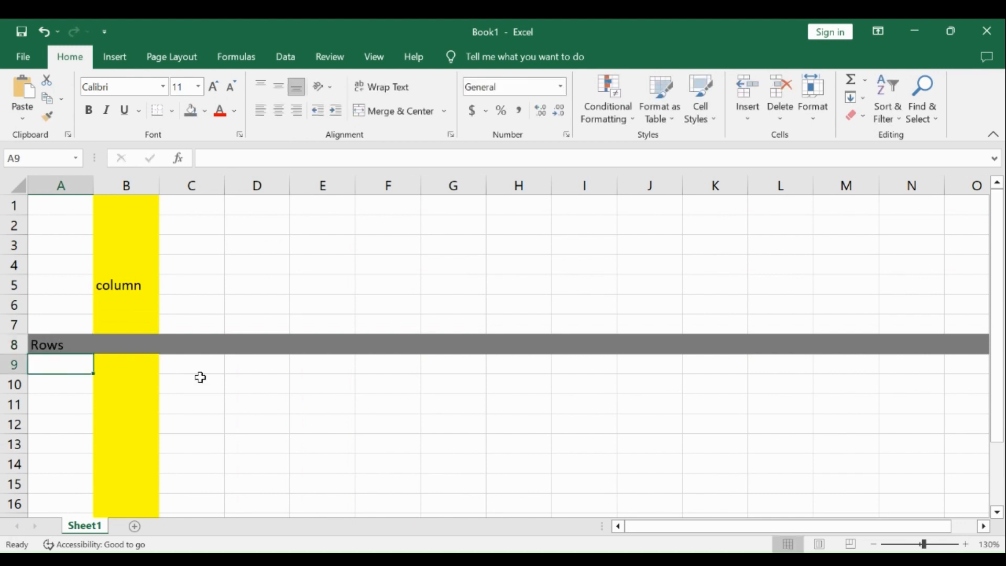
# Step: Fill cell G4 with standard red and enter "Cell" in it
pyautogui.click(249, 340)
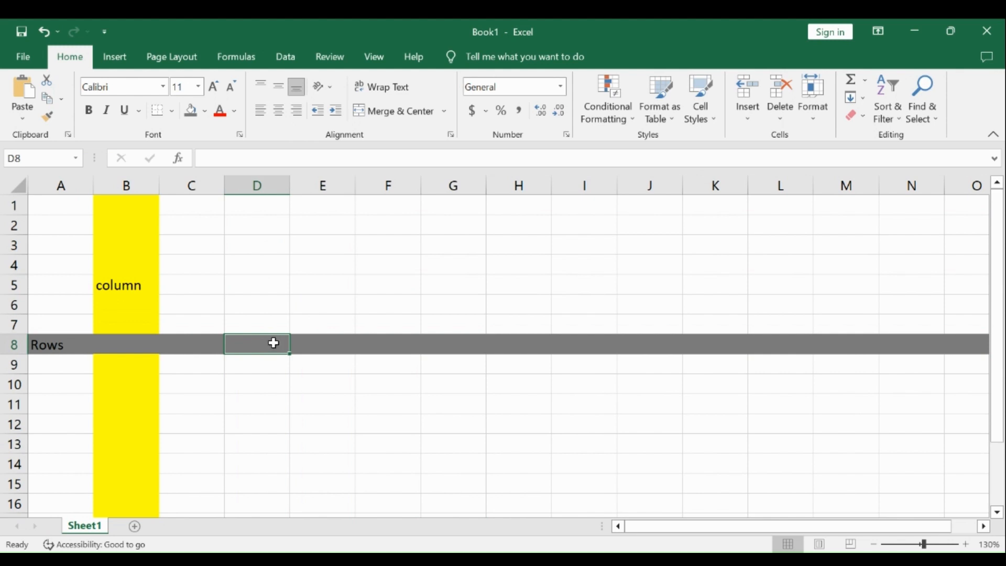
pyautogui.click(343, 301)
pyautogui.click(392, 284)
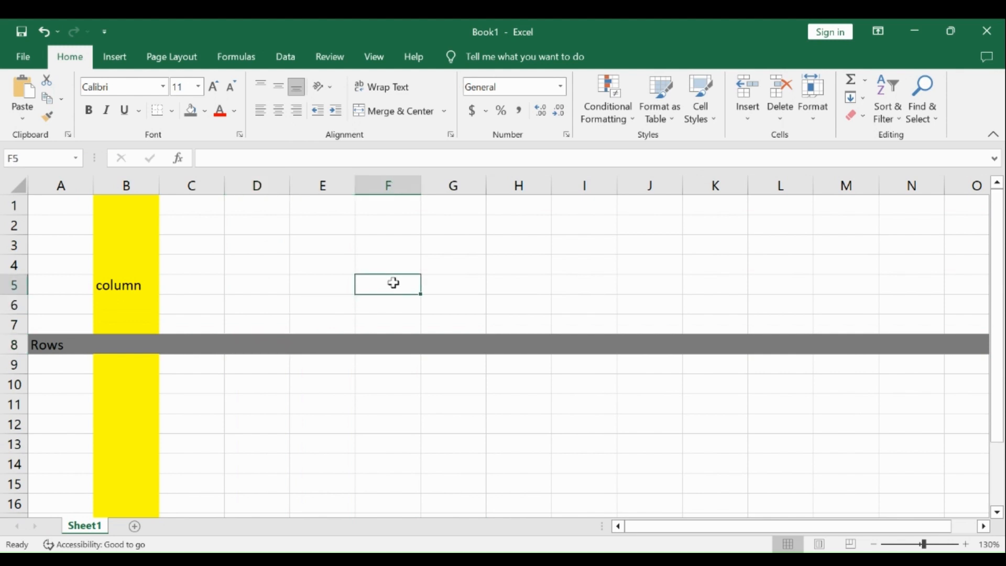
pyautogui.click(446, 268)
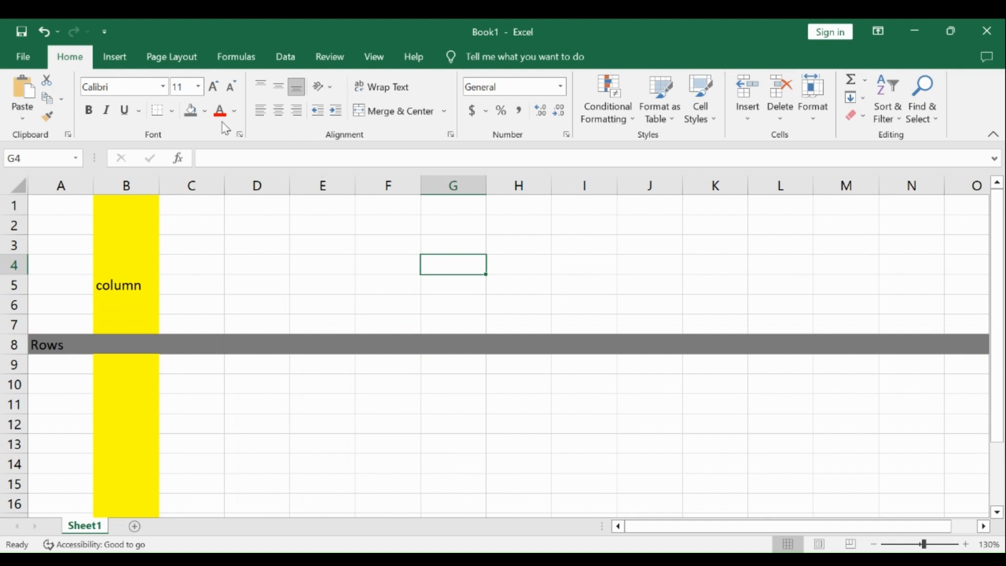
pyautogui.click(205, 111)
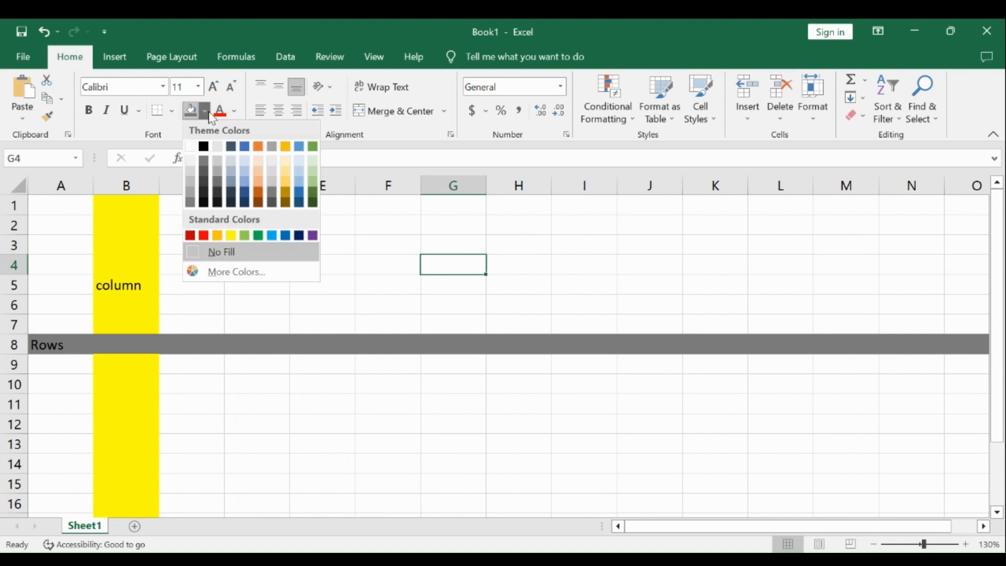
pyautogui.click(204, 235)
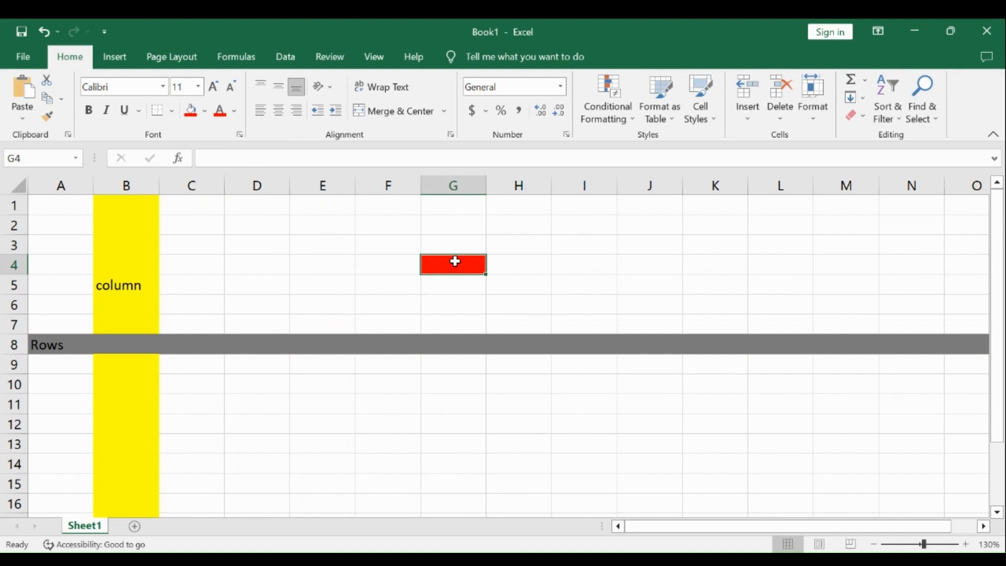
pyautogui.write('Cell')
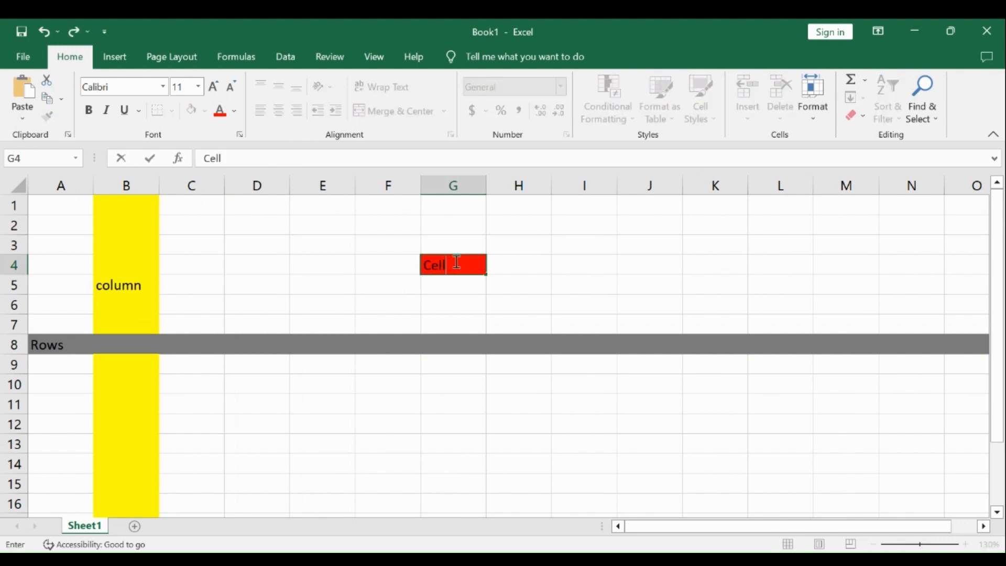
pyautogui.click(418, 303)
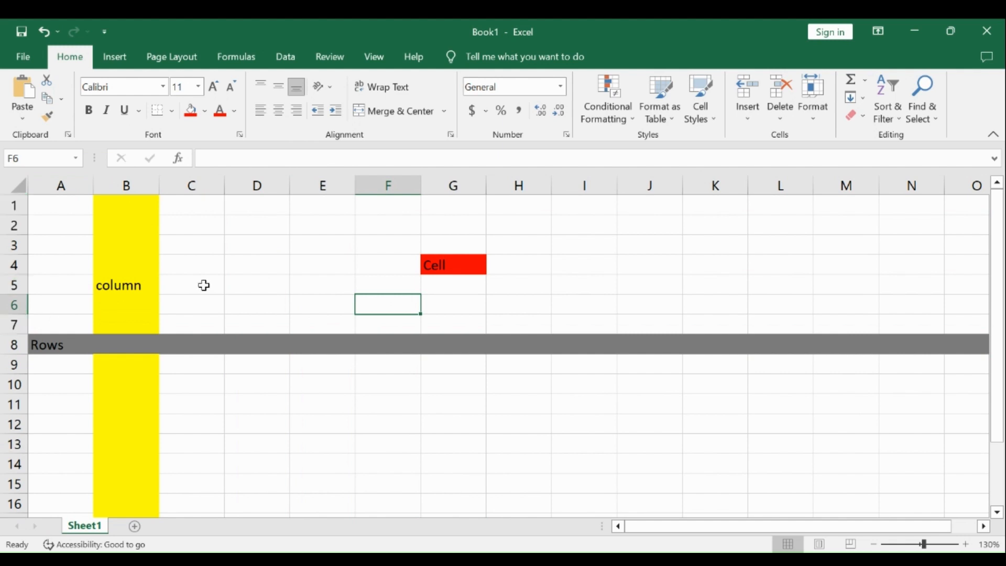
# Step: Highlight single cells such as G4, D5 and I8, plus column D, to point out how cells relate to columns and rows
pyautogui.click(461, 265)
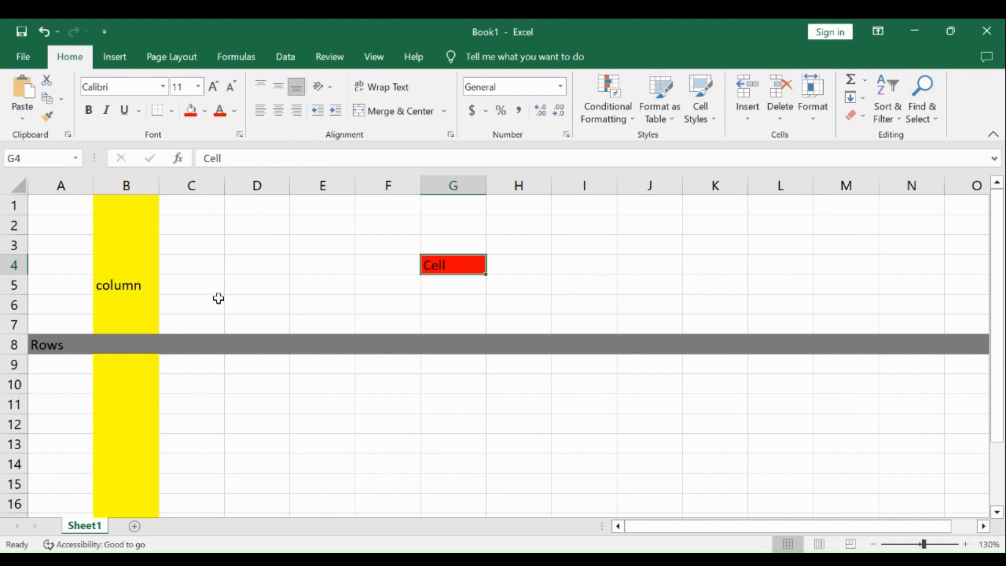
pyautogui.click(257, 282)
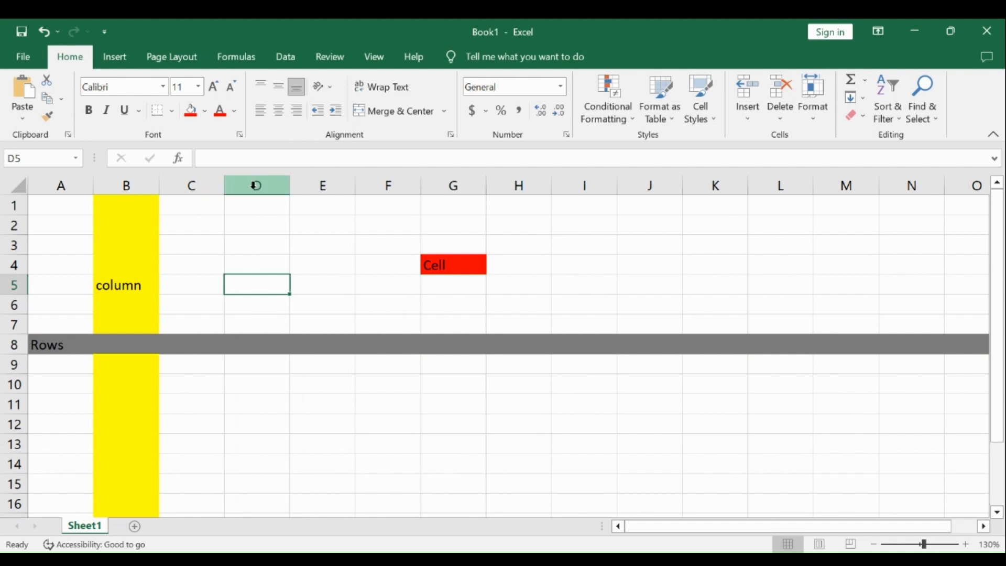
pyautogui.click(255, 185)
pyautogui.click(256, 280)
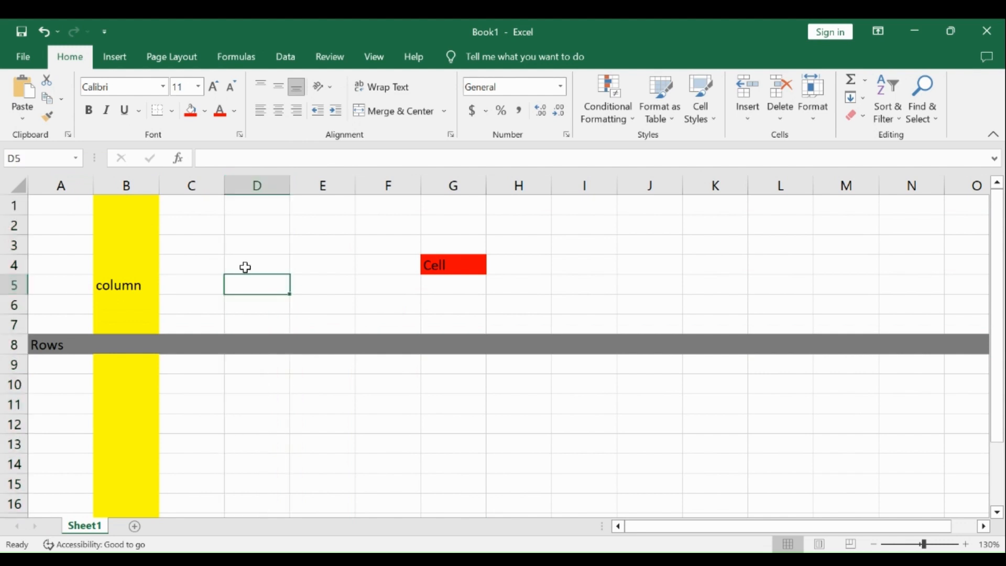
pyautogui.click(564, 335)
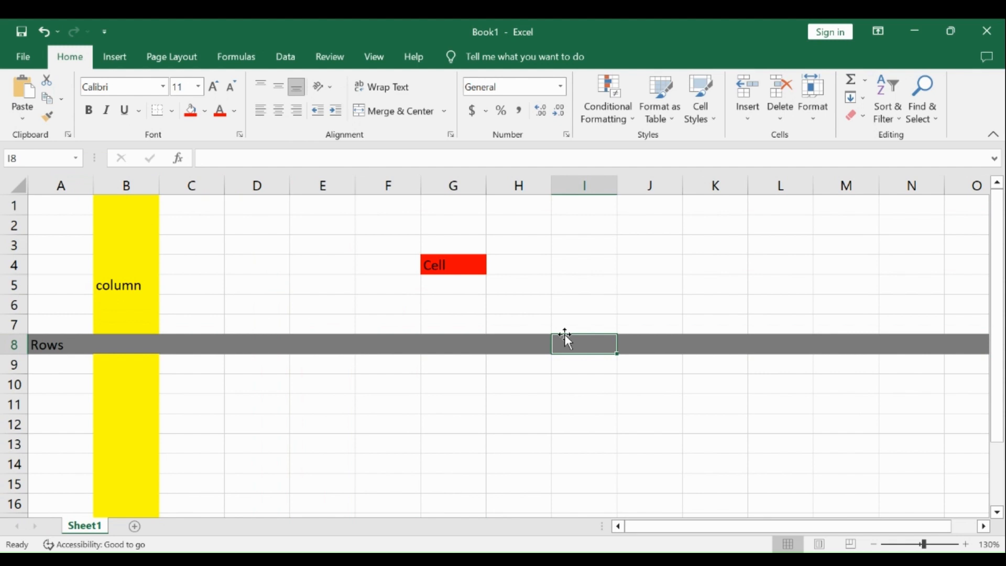
pyautogui.click(442, 340)
pyautogui.click(294, 285)
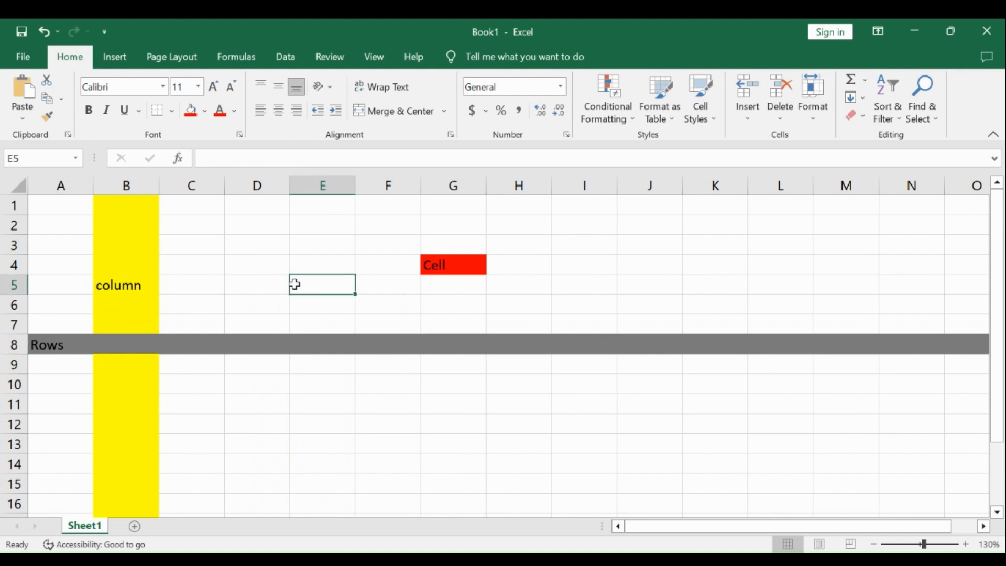
# Step: Remove the fill color from every cell of the worksheet
pyautogui.moveTo(65, 203); pyautogui.dragTo(347, 460)
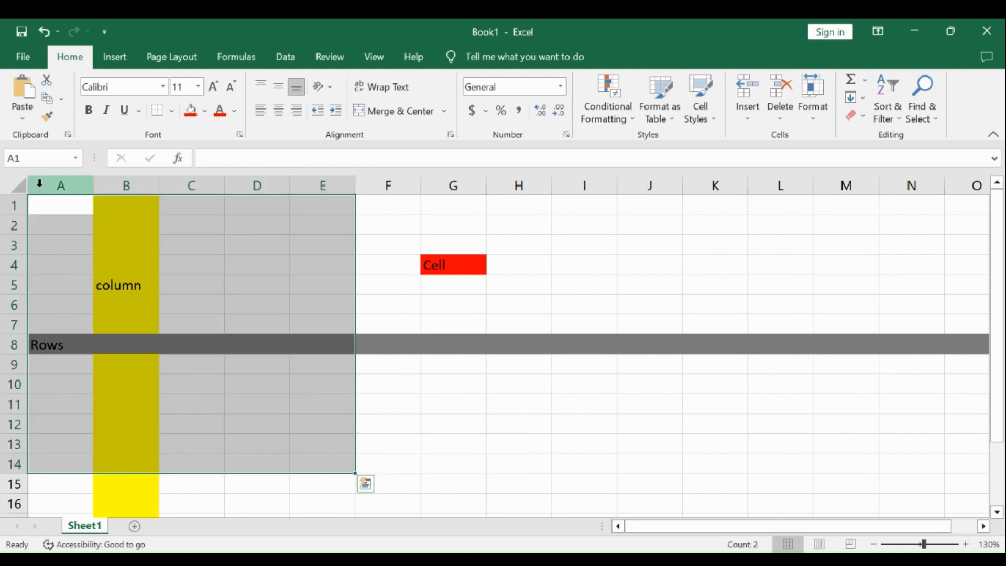
pyautogui.click(21, 187)
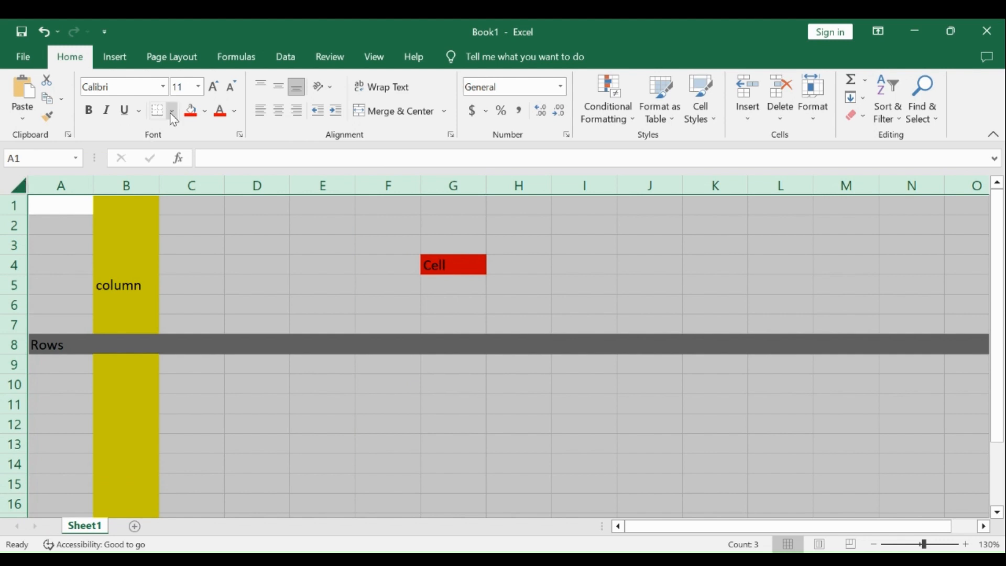
pyautogui.click(205, 110)
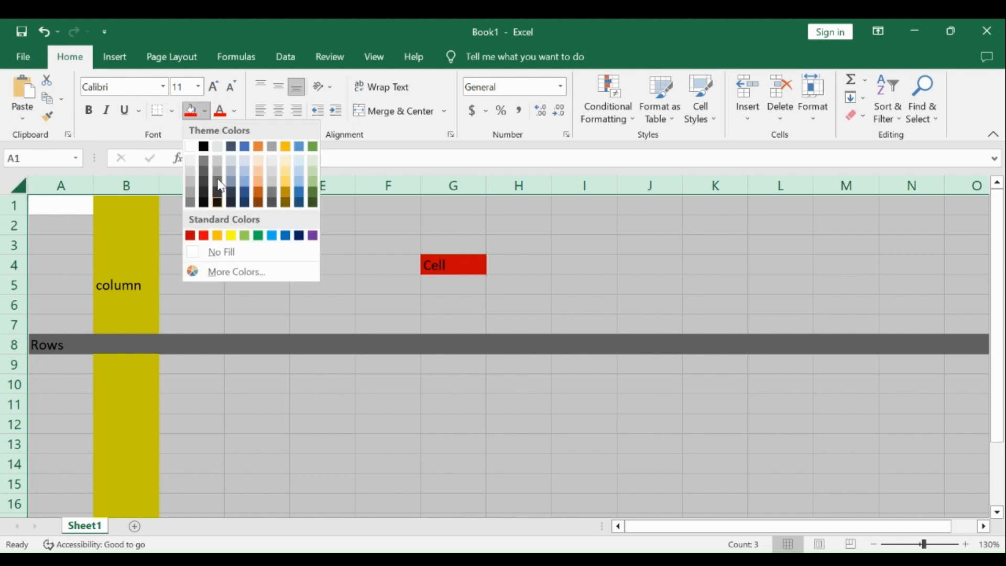
pyautogui.click(192, 252)
pyautogui.click(191, 249)
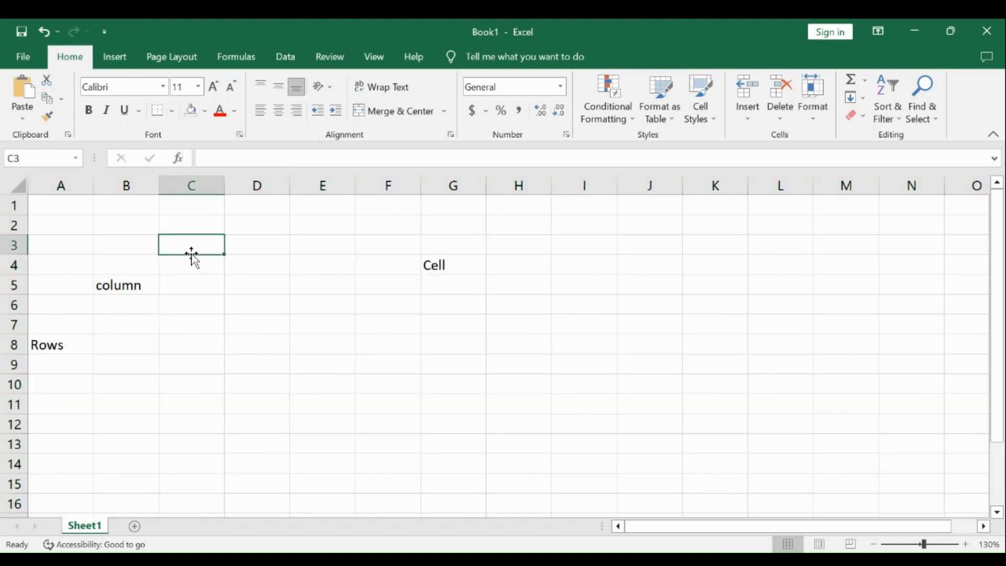
# Step: Delete the example labels in cells B5, G4 and A8
pyautogui.click(149, 282)
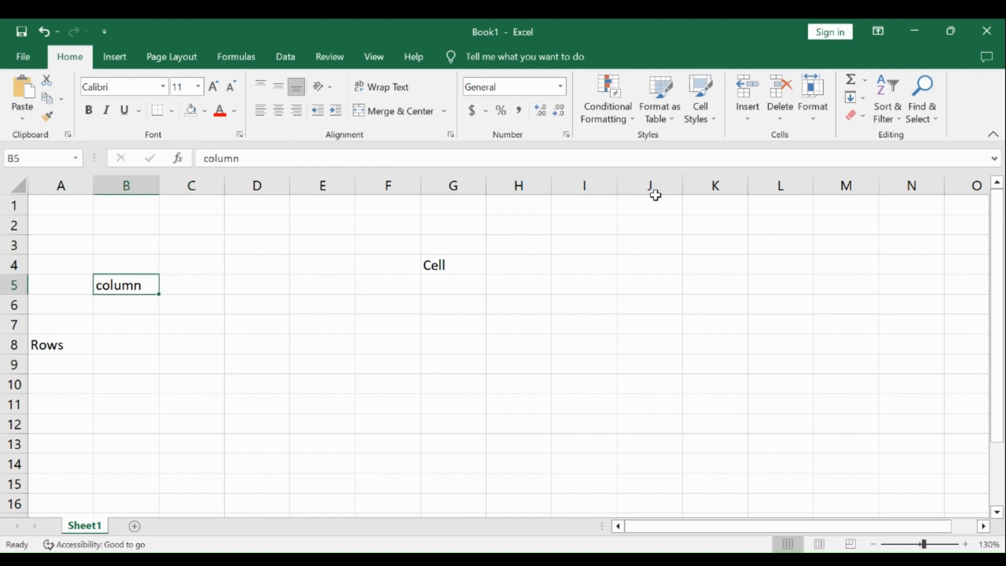
pyautogui.press('BackSpace')
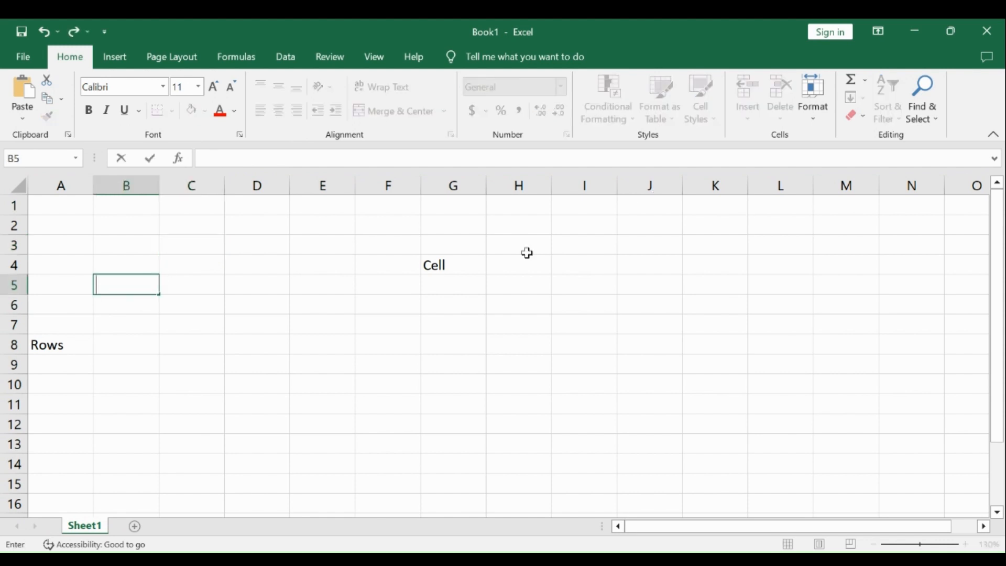
pyautogui.click(477, 265)
pyautogui.press('BackSpace')
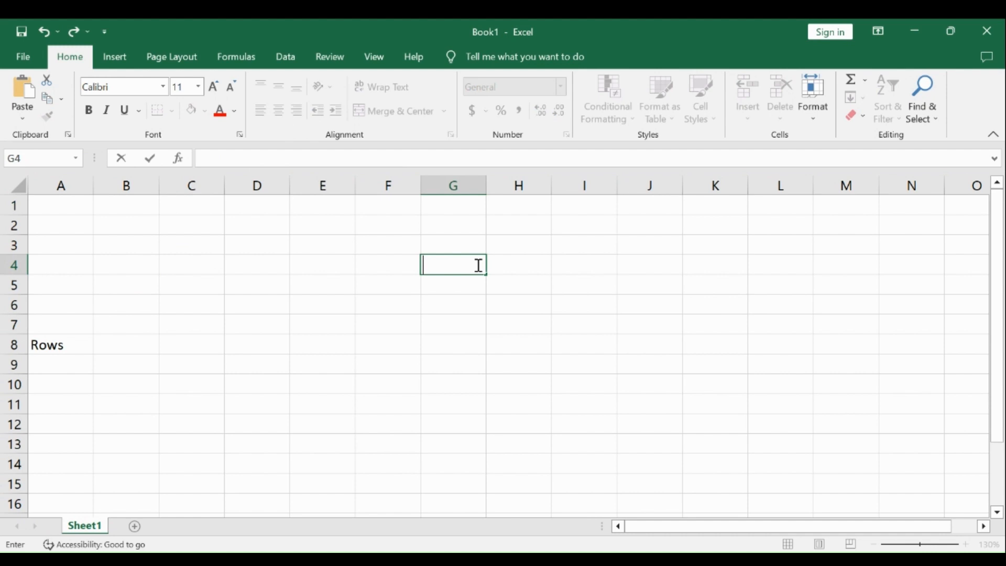
pyautogui.click(87, 344)
pyautogui.press('BackSpace')
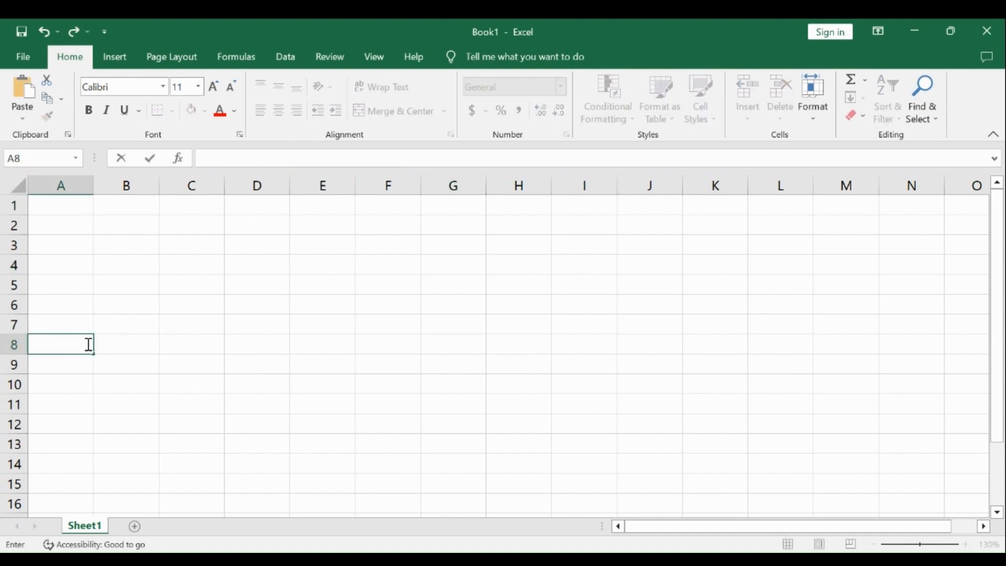
pyautogui.click(156, 223)
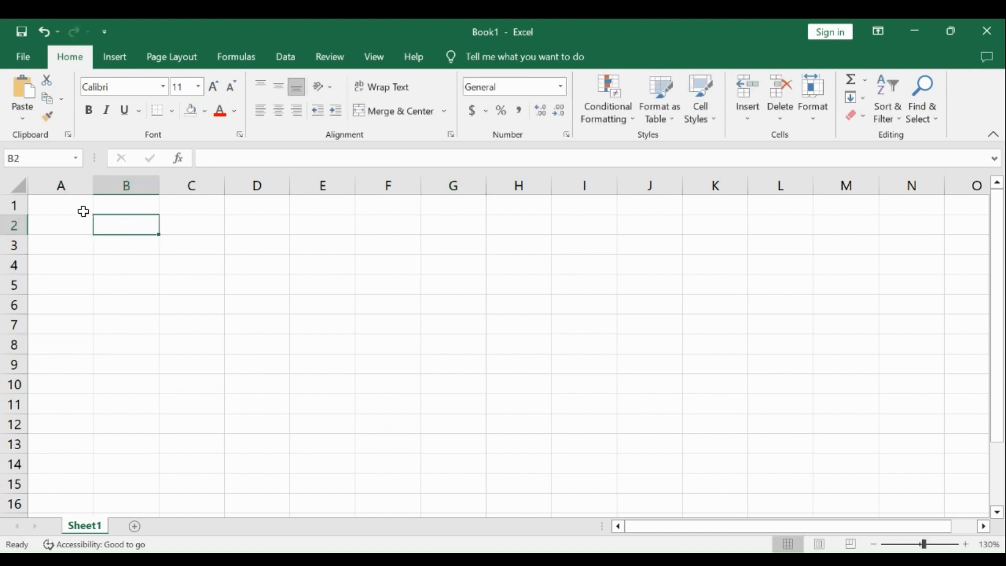
# Step: Merge and center cells A1:D2 and enter "ESSEX EDUDITHER" as the title
pyautogui.moveTo(82, 205); pyautogui.dragTo(234, 224)
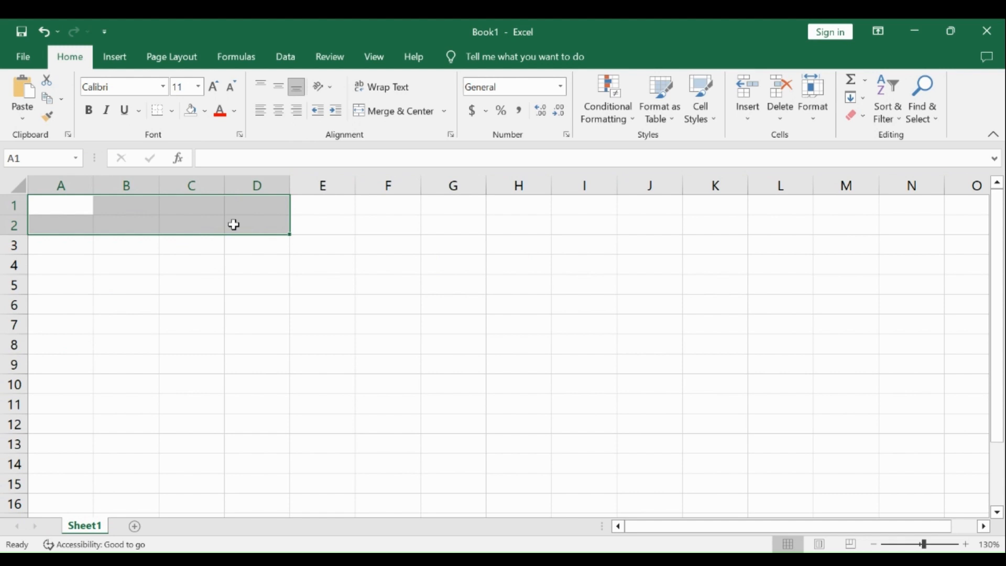
pyautogui.click(379, 118)
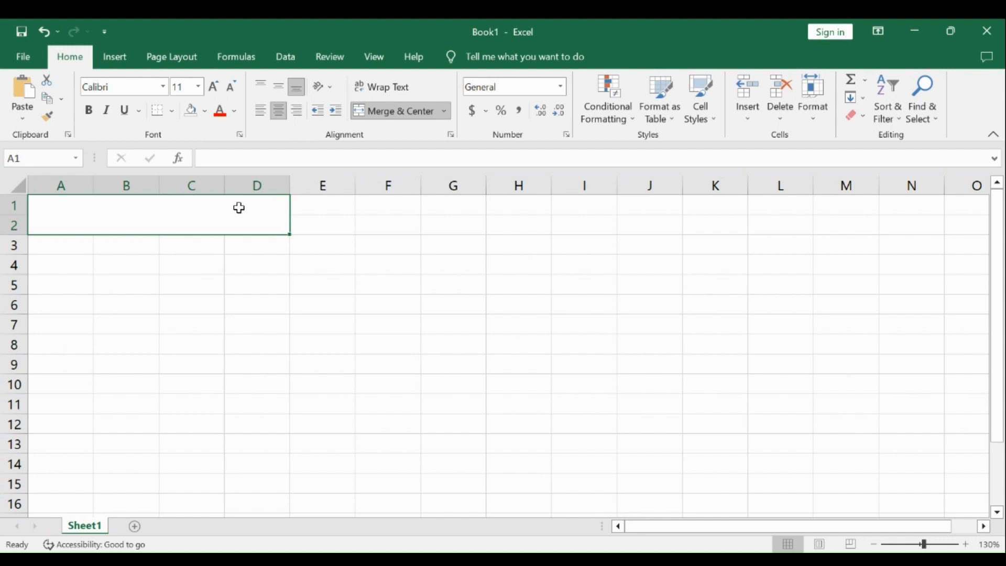
pyautogui.write('ESSEX')
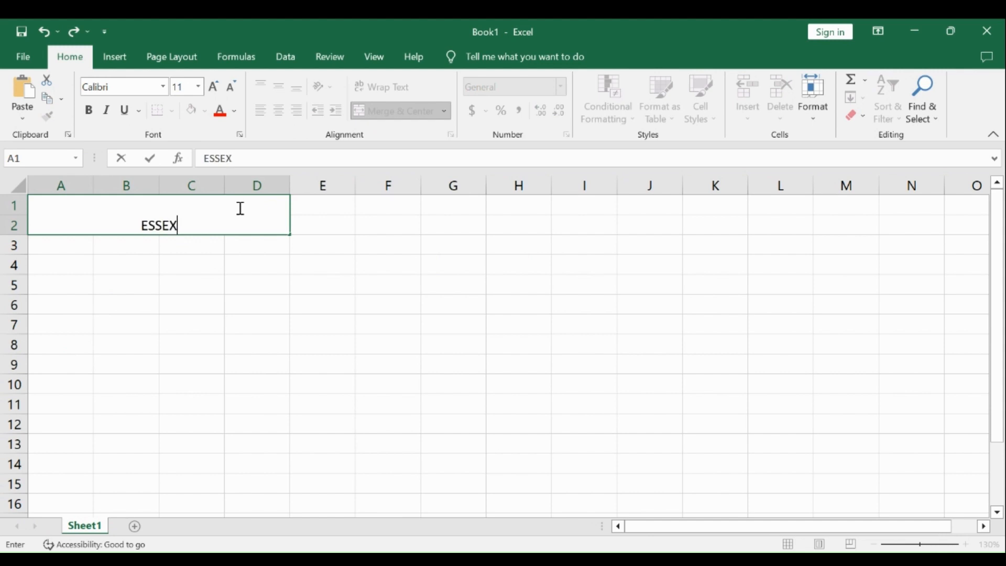
pyautogui.write(' ED')
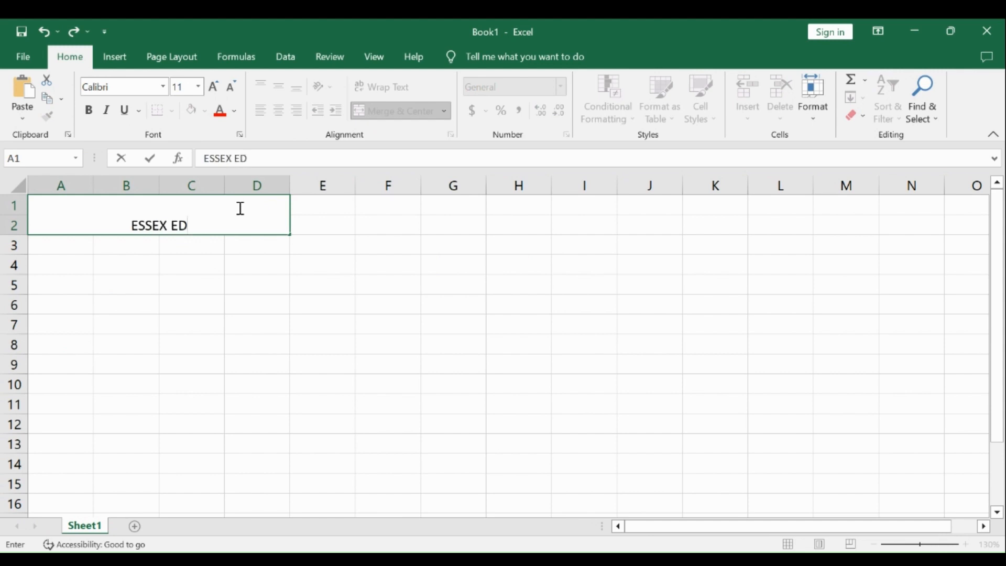
pyautogui.write('UDITHER')
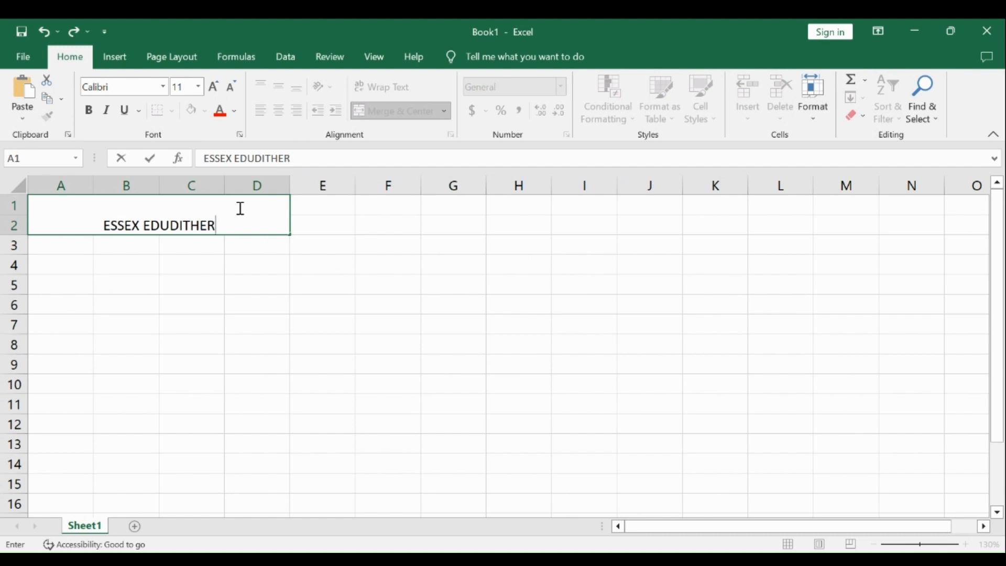
pyautogui.press('Return')
# Step: Try right and left alignment on the merged title, and set it to centered horizontally with middle vertical alignment
pyautogui.click(239, 208)
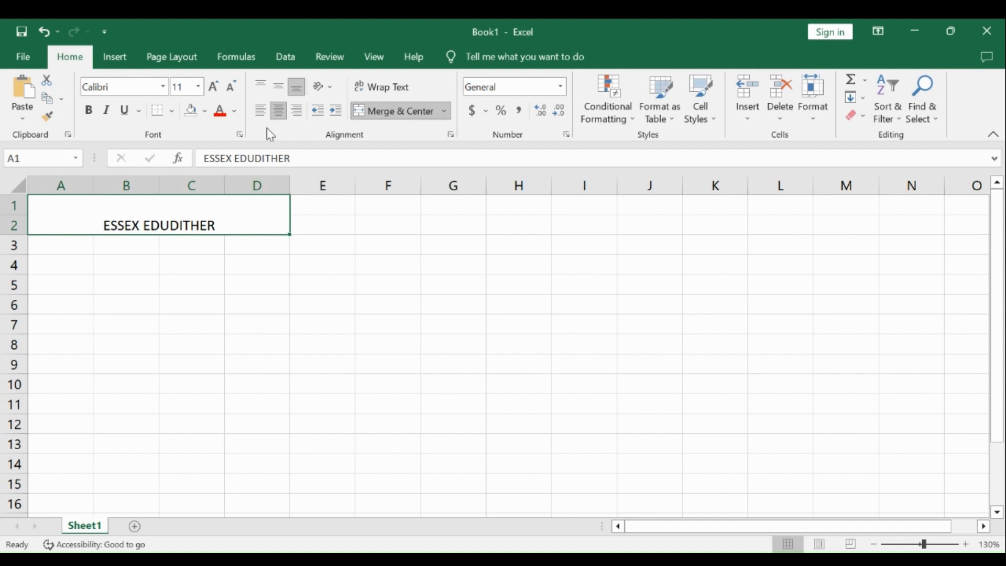
pyautogui.click(297, 111)
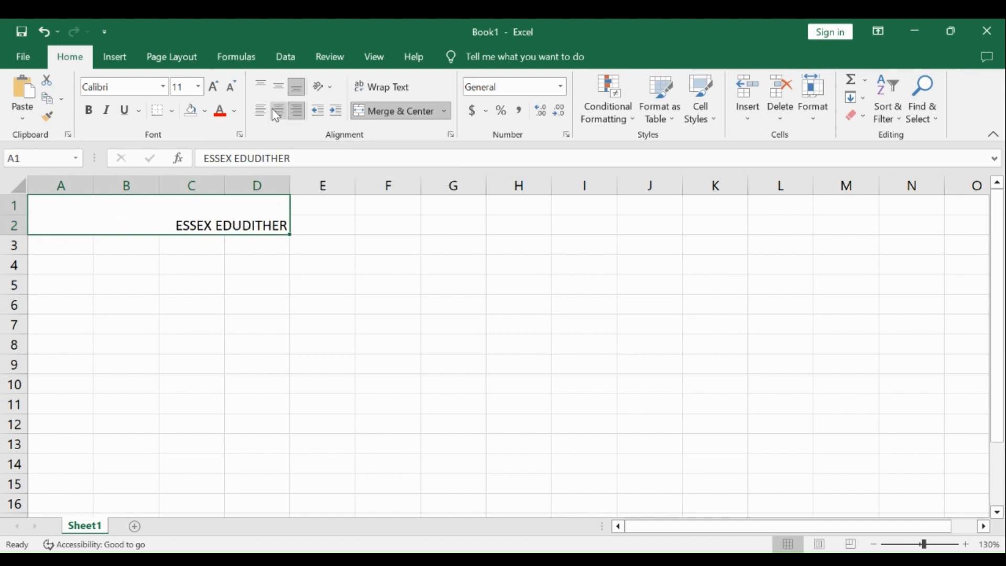
pyautogui.click(276, 113)
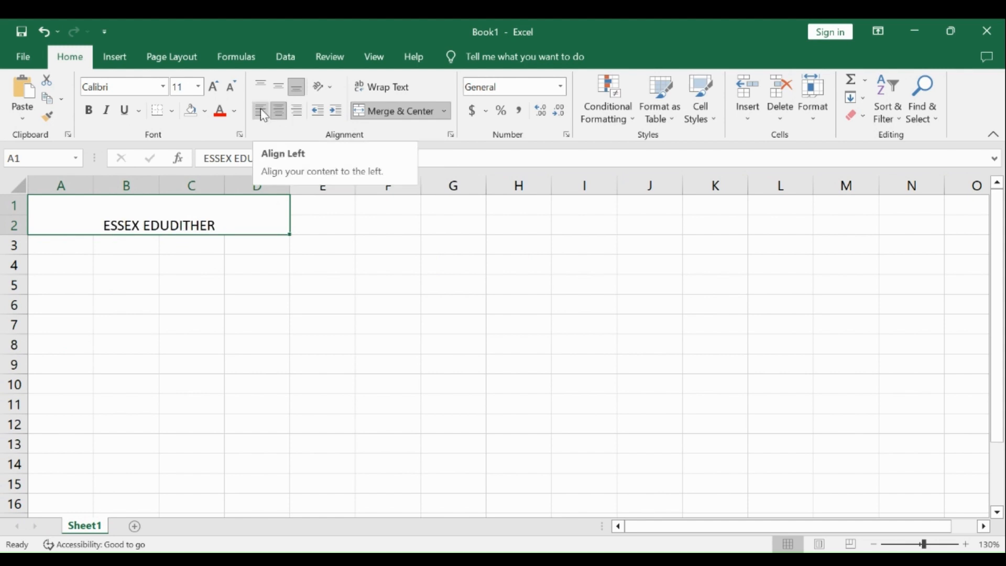
pyautogui.click(263, 115)
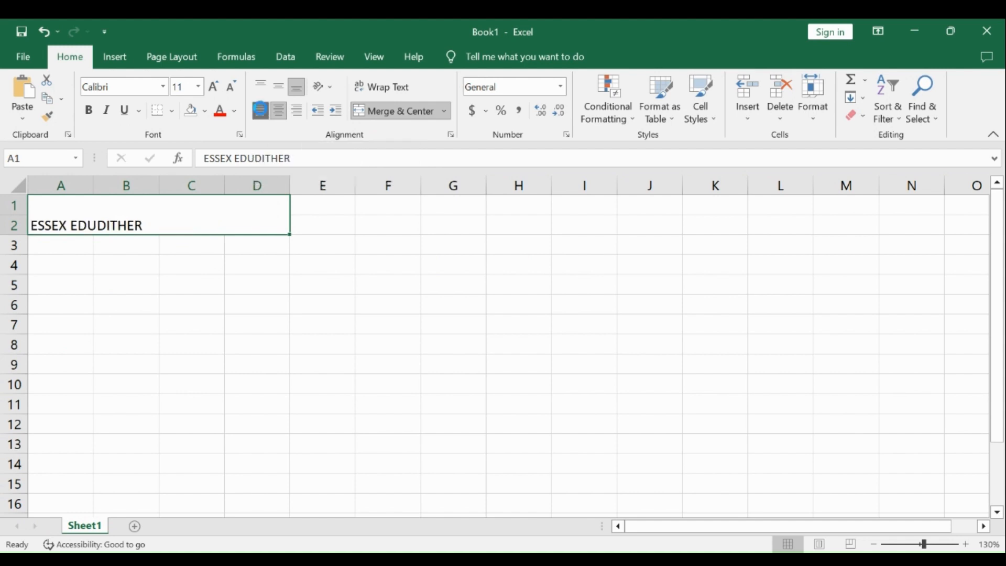
pyautogui.click(278, 112)
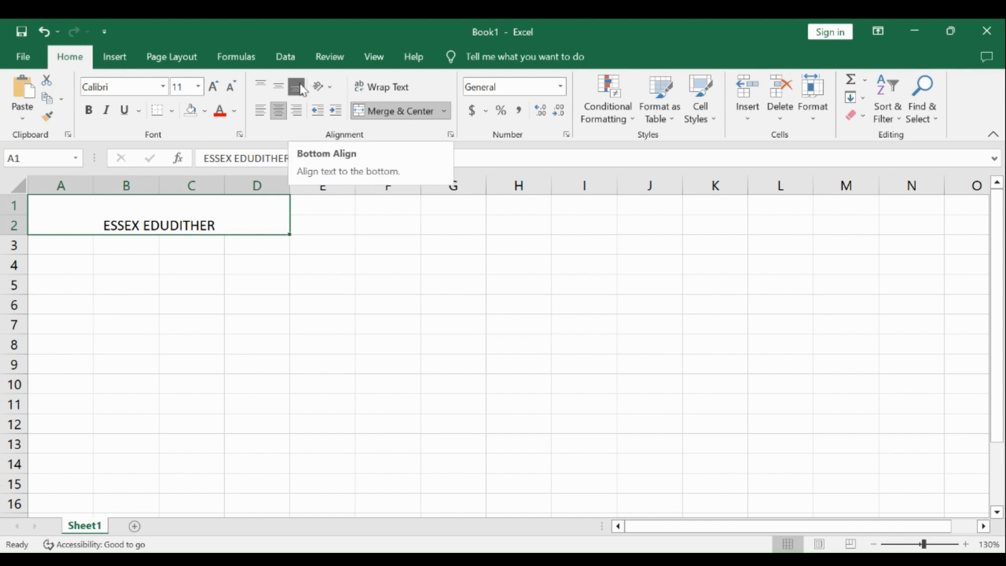
pyautogui.click(283, 90)
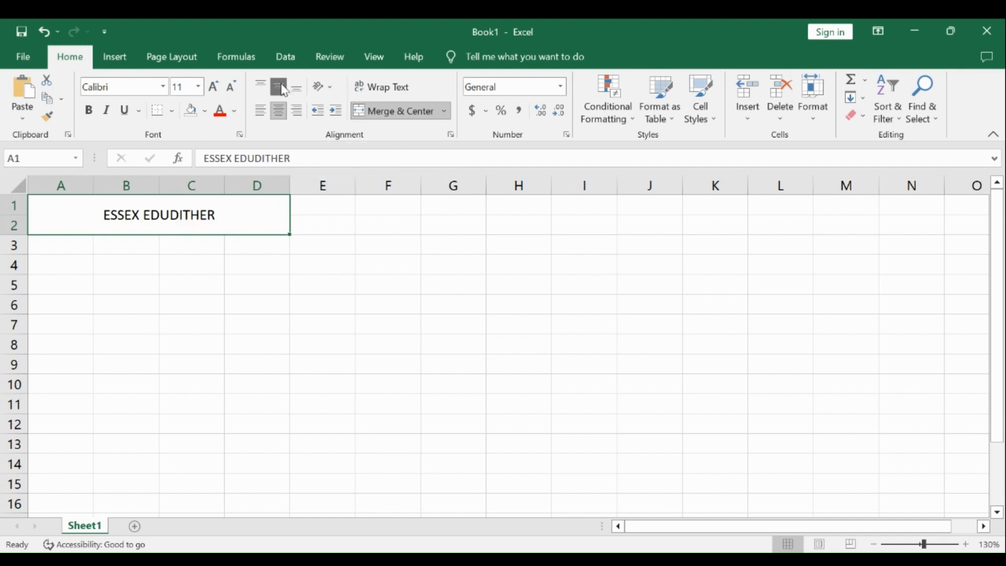
# Step: Try top vertical alignment on the merged title, and set it back to middle alignment
pyautogui.click(265, 88)
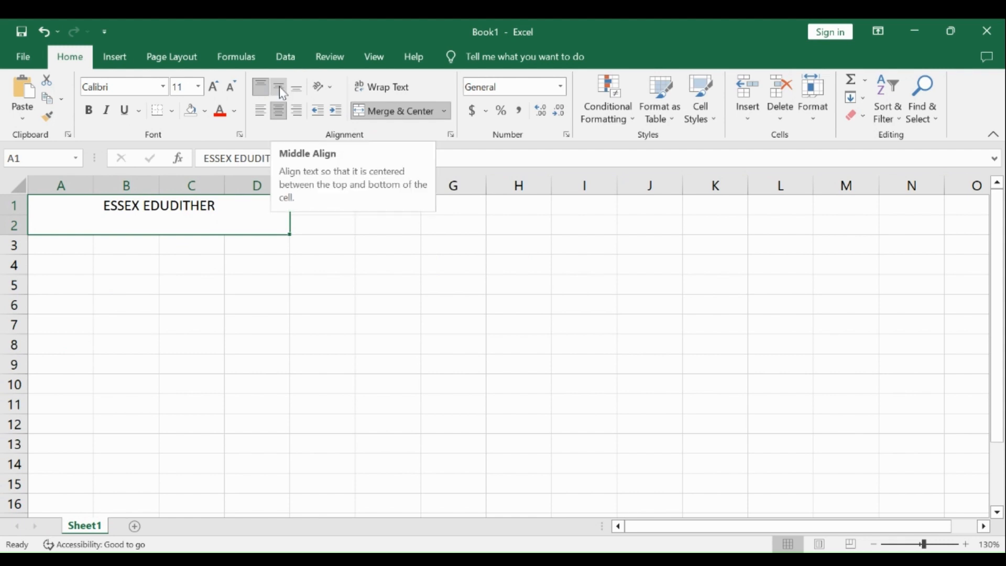
pyautogui.click(281, 91)
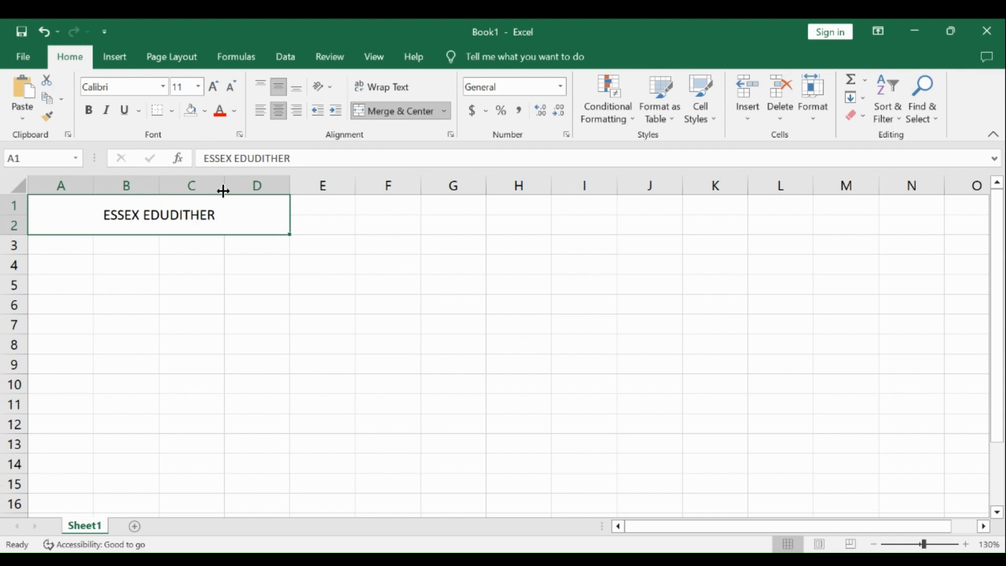
# Step: Give the merged title cell a light orange fill and a blue font color
pyautogui.click(205, 111)
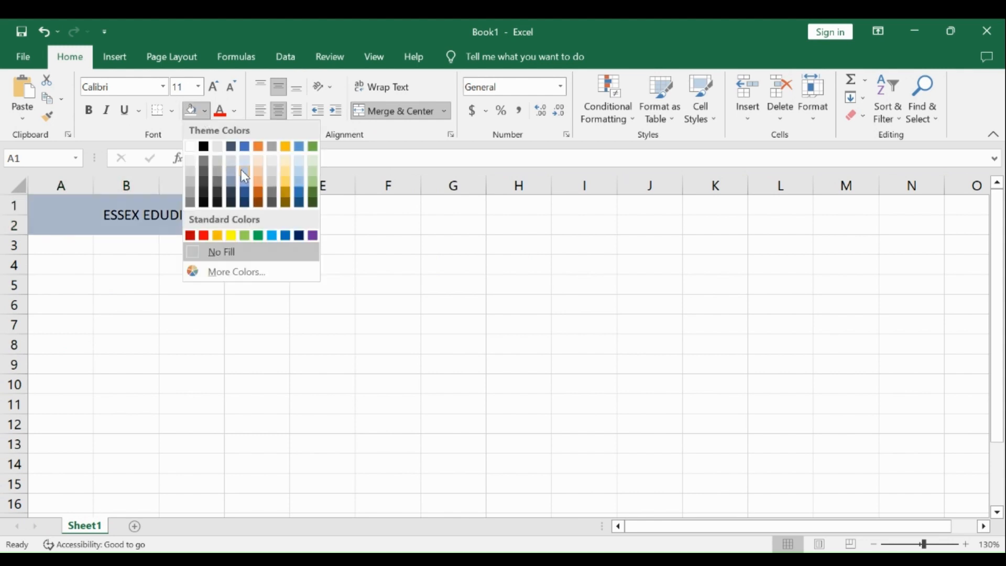
pyautogui.click(259, 179)
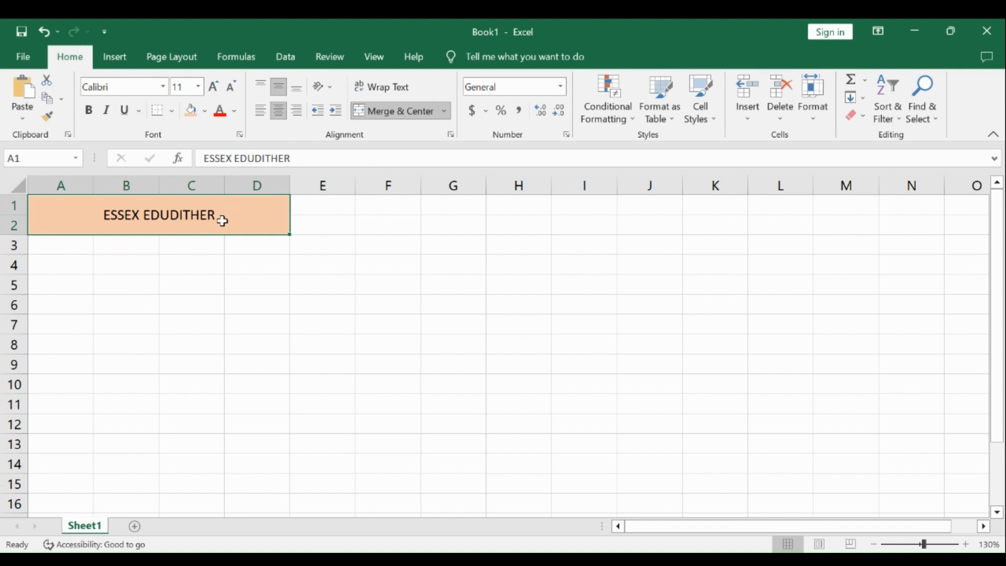
pyautogui.click(233, 118)
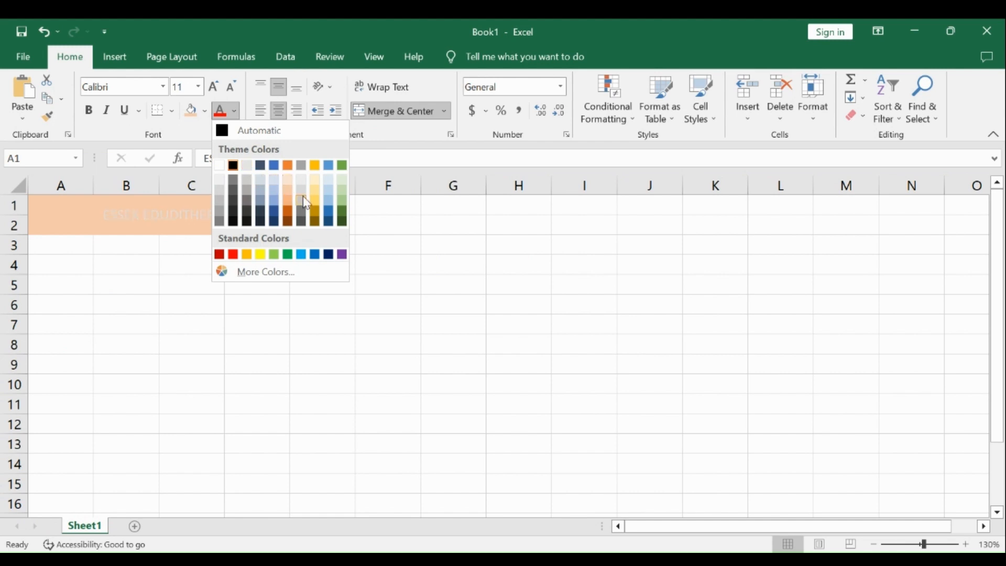
pyautogui.click(329, 217)
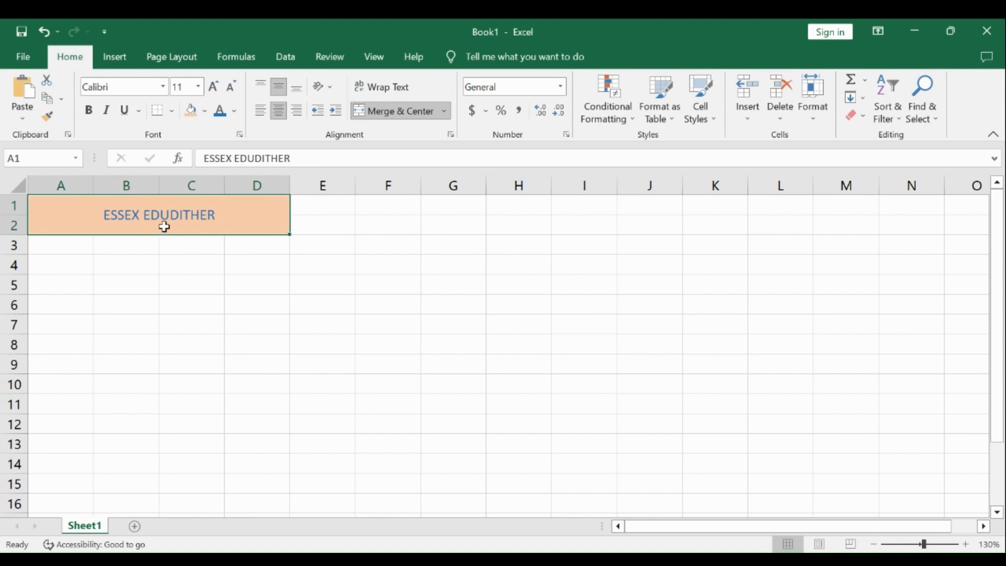
# Step: Make the "ESSEX EDUDITHER" title in A1:D2 bold, italic and underlined
pyautogui.click(95, 117)
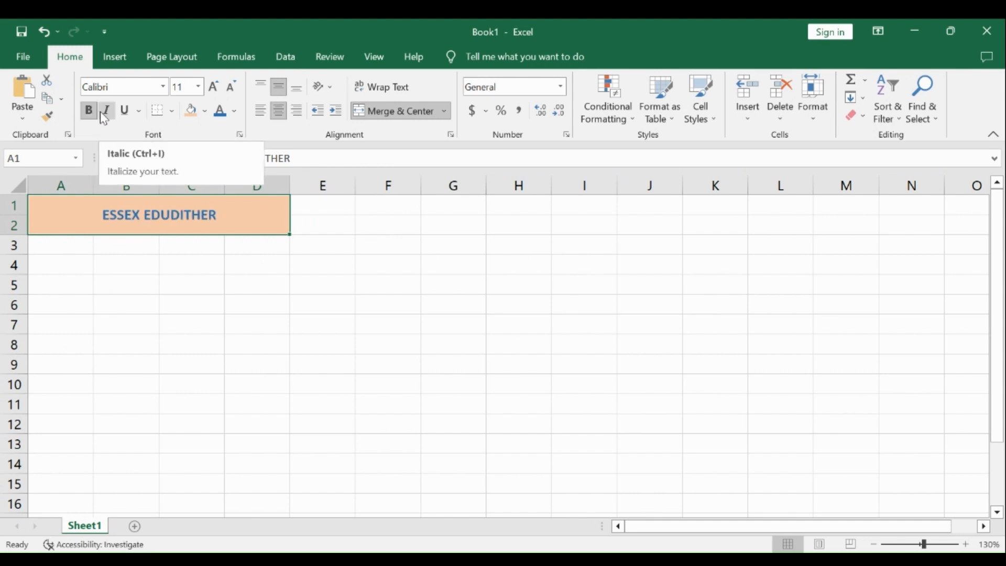
pyautogui.click(105, 112)
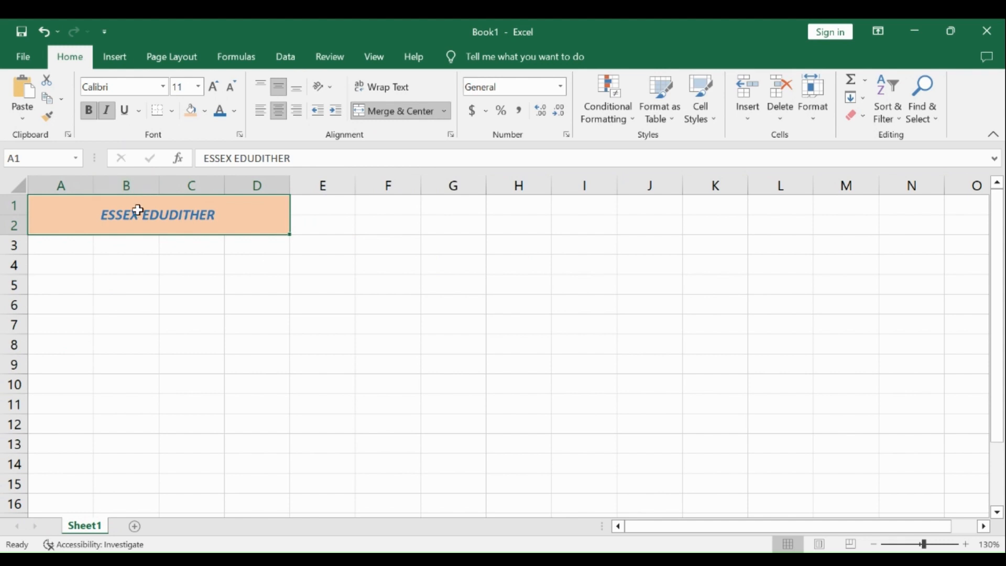
pyautogui.click(125, 119)
pyautogui.click(98, 309)
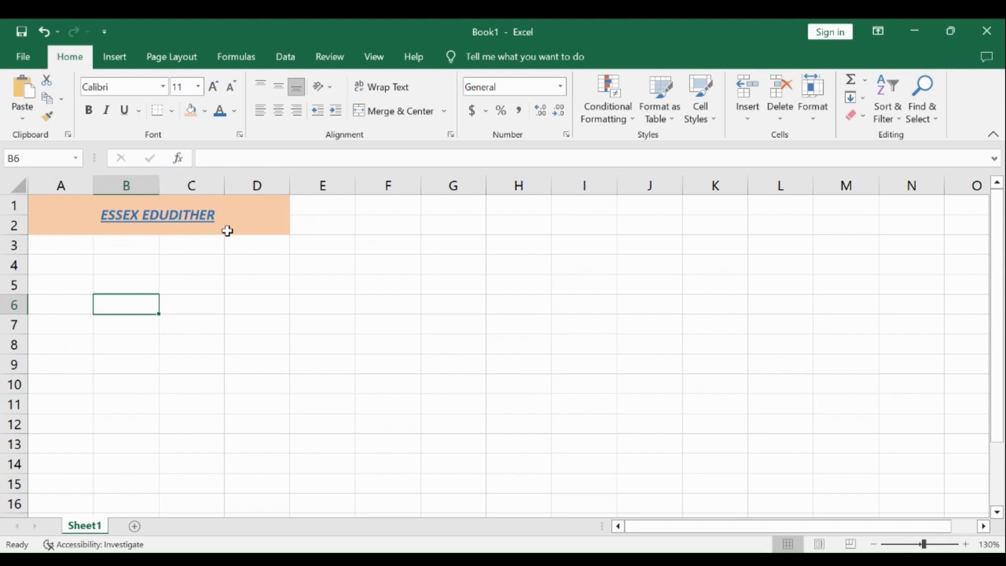
# Step: Merge and center cells A1:D9 and enter "ESSEX EDUDITHER" in the merged cell
pyautogui.moveTo(220, 225); pyautogui.dragTo(227, 358)
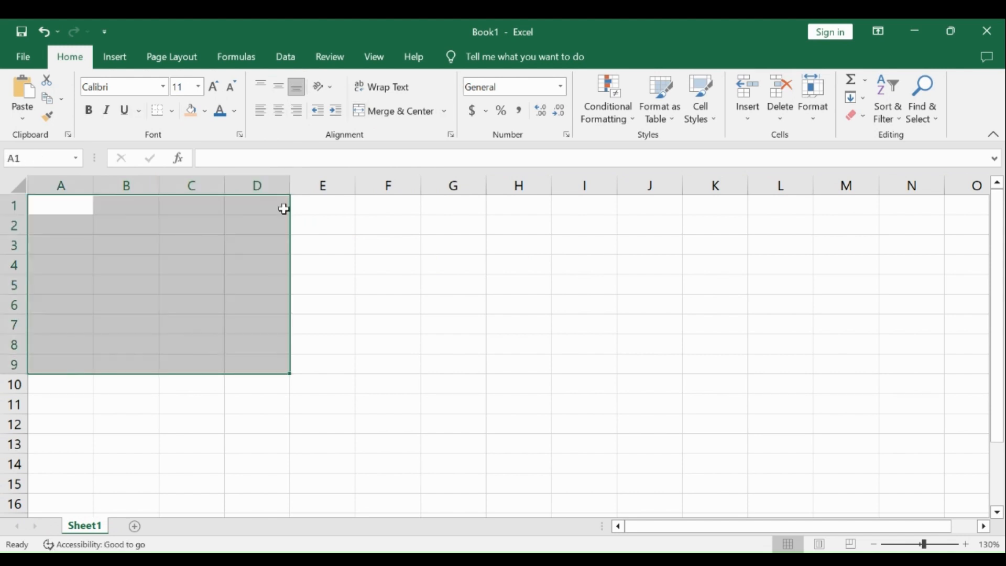
pyautogui.click(383, 111)
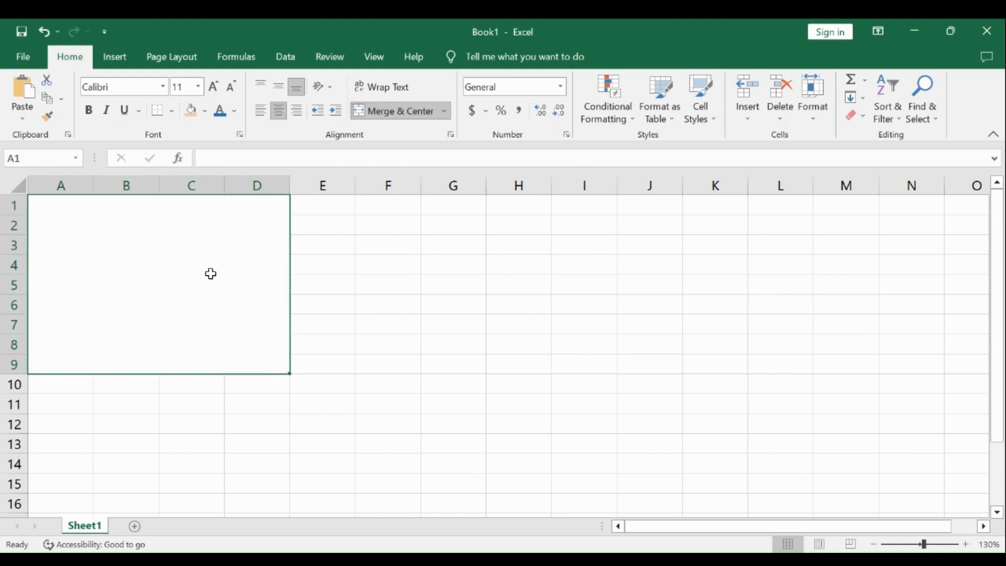
pyautogui.write('ESSEX')
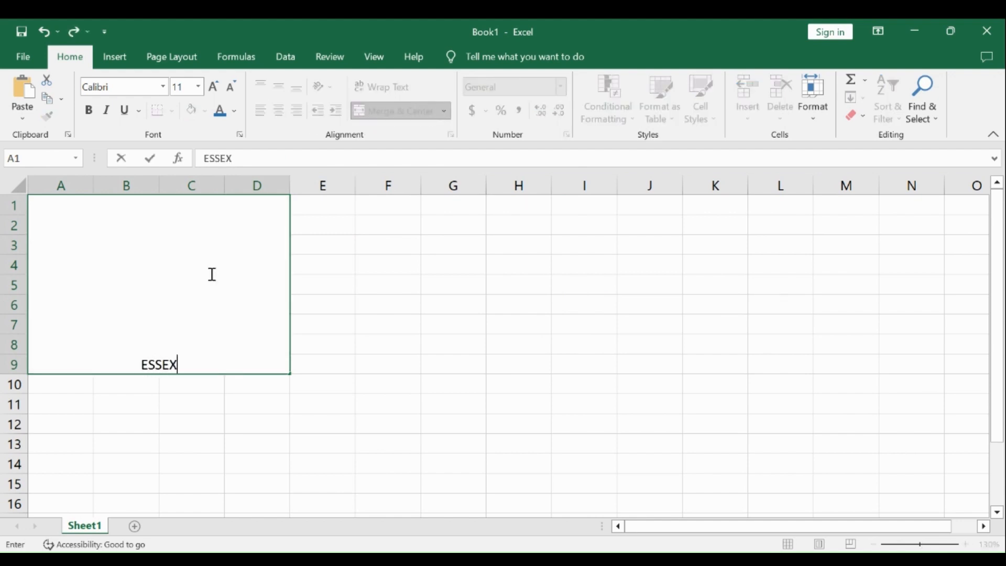
pyautogui.write(' ED')
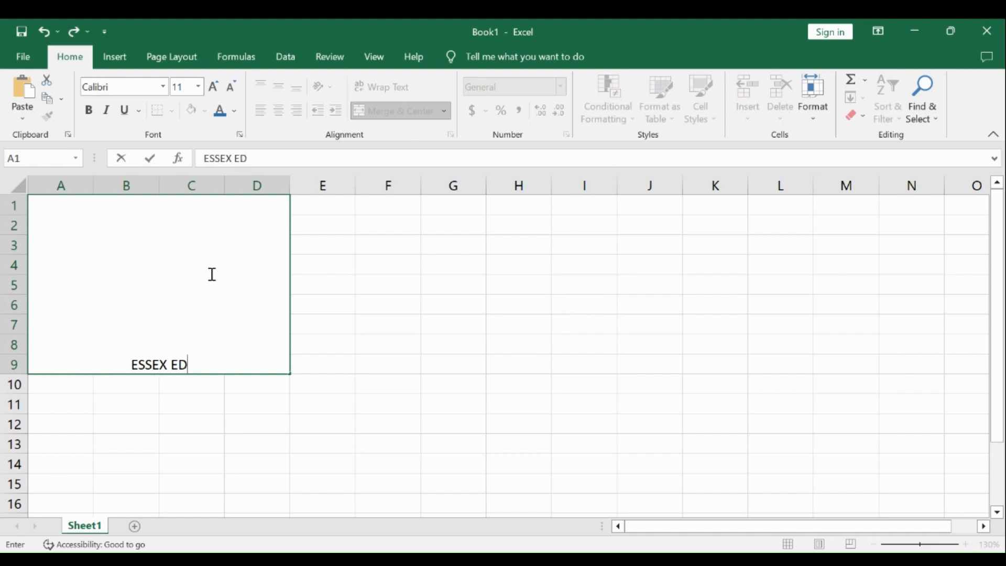
pyautogui.write('UDI')
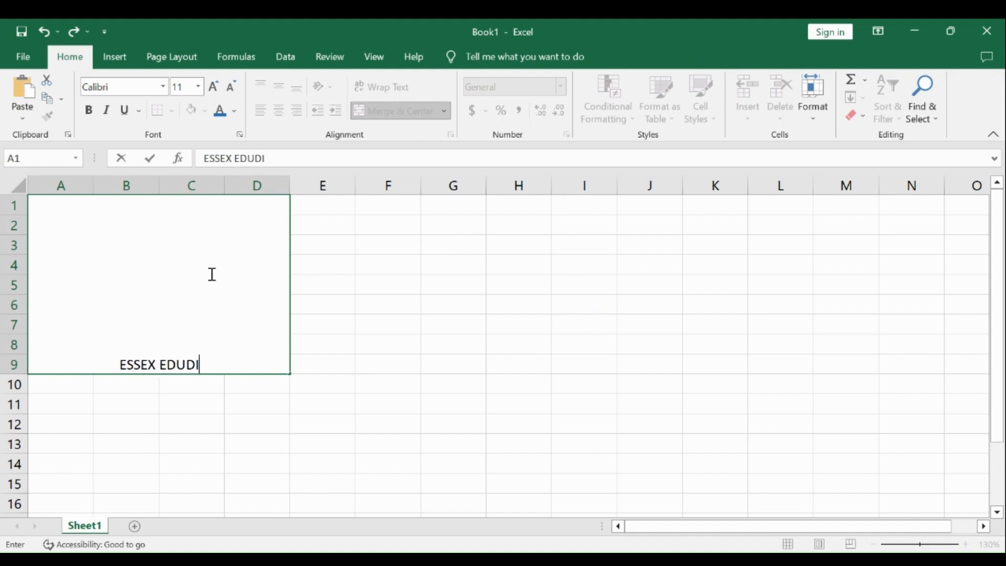
pyautogui.write('THER')
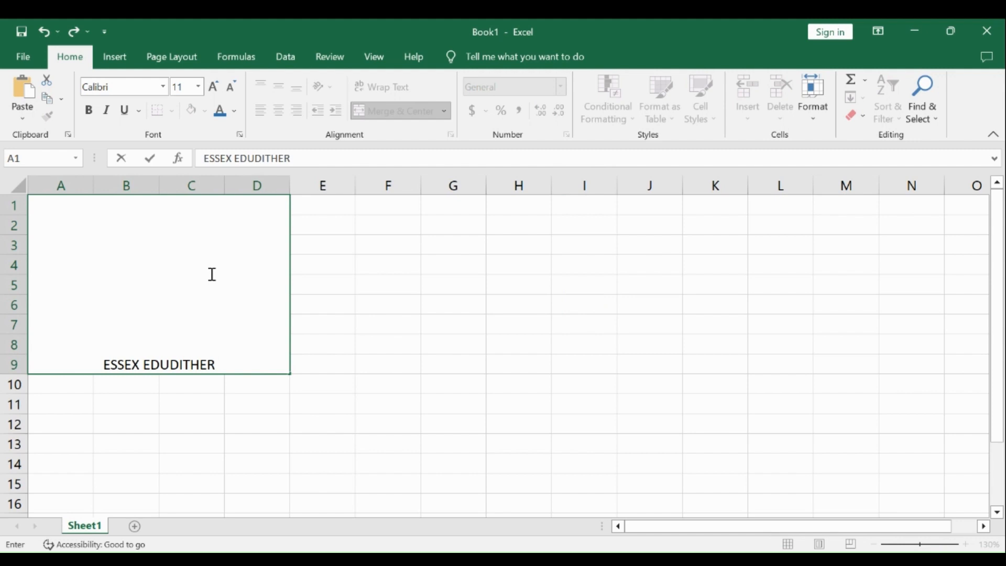
pyautogui.press('Return')
pyautogui.click(211, 274)
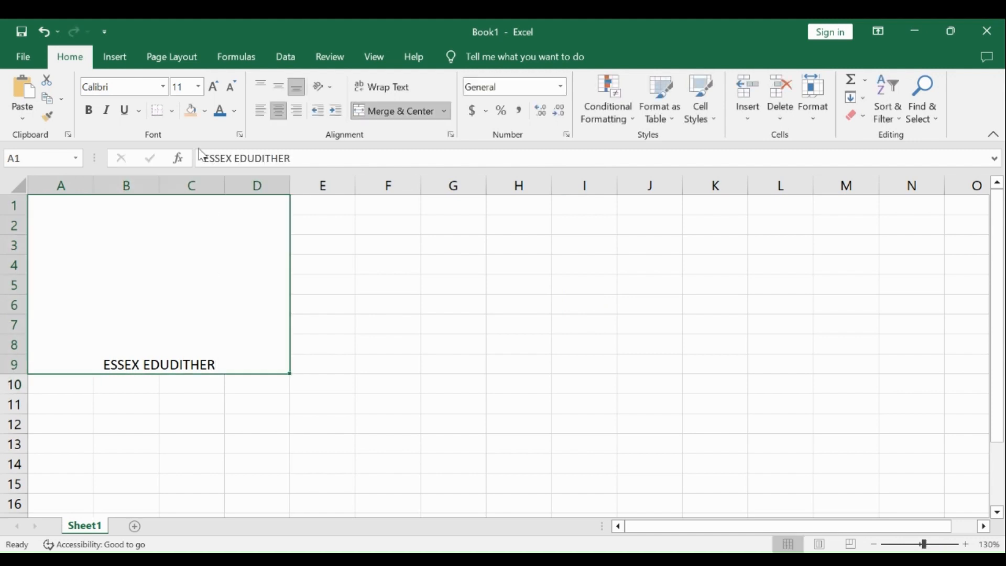
# Step: Apply the light orange fill and blue font color to the merged cell A1:D9
pyautogui.click(205, 111)
pyautogui.click(205, 111)
pyautogui.click(192, 109)
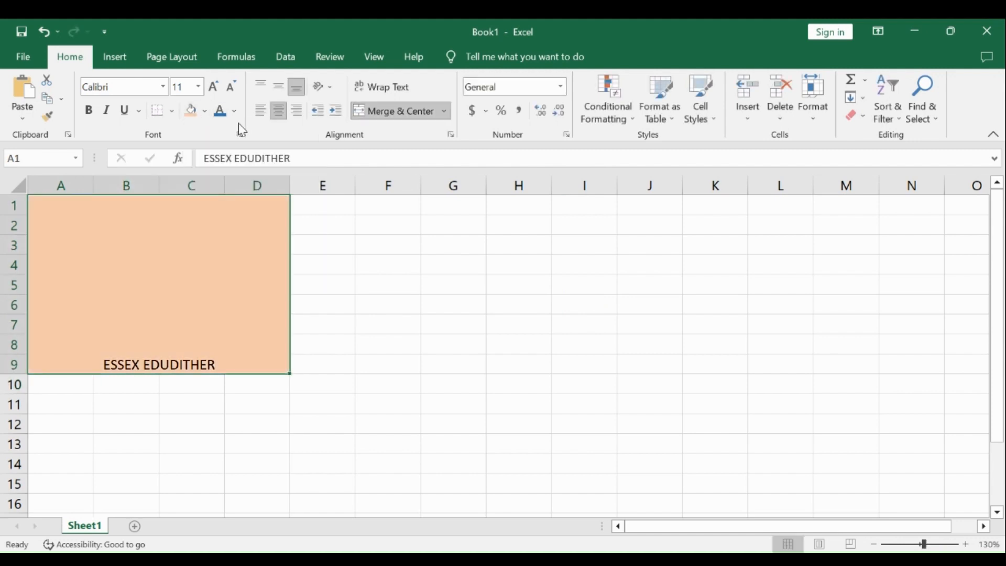
pyautogui.click(220, 111)
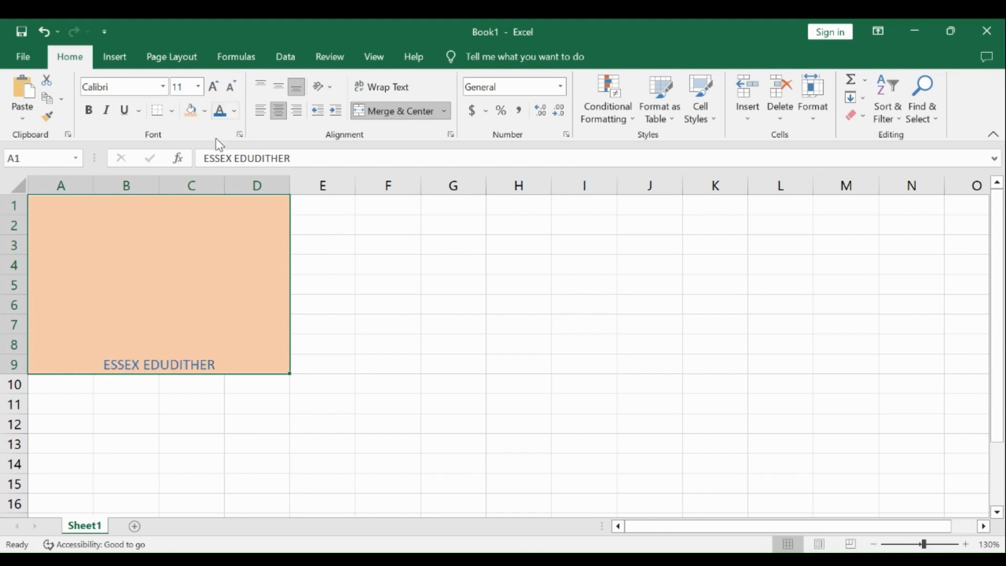
# Step: Format the text in the merged cell A1:D9 as bold, italic and underlined
pyautogui.click(90, 111)
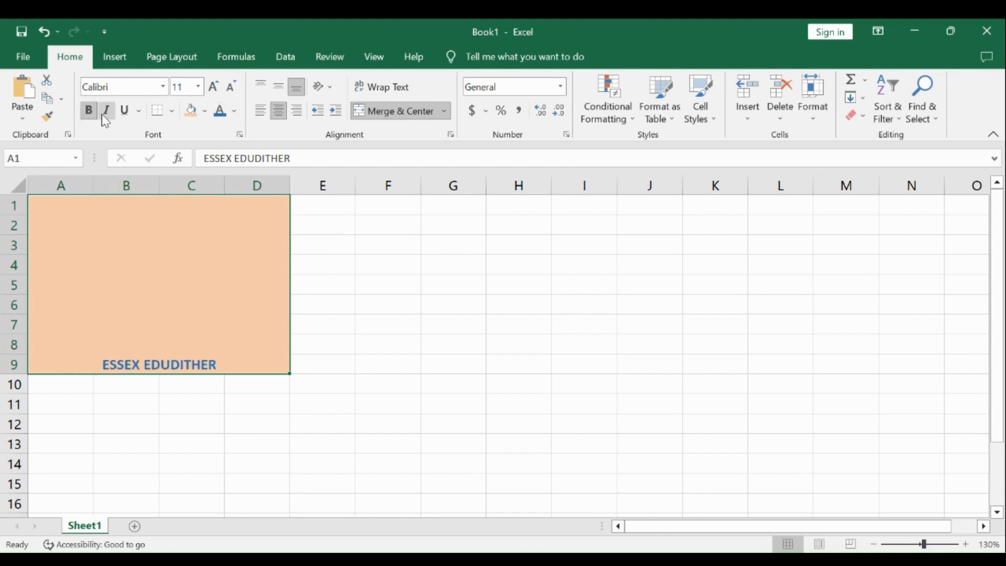
pyautogui.click(107, 111)
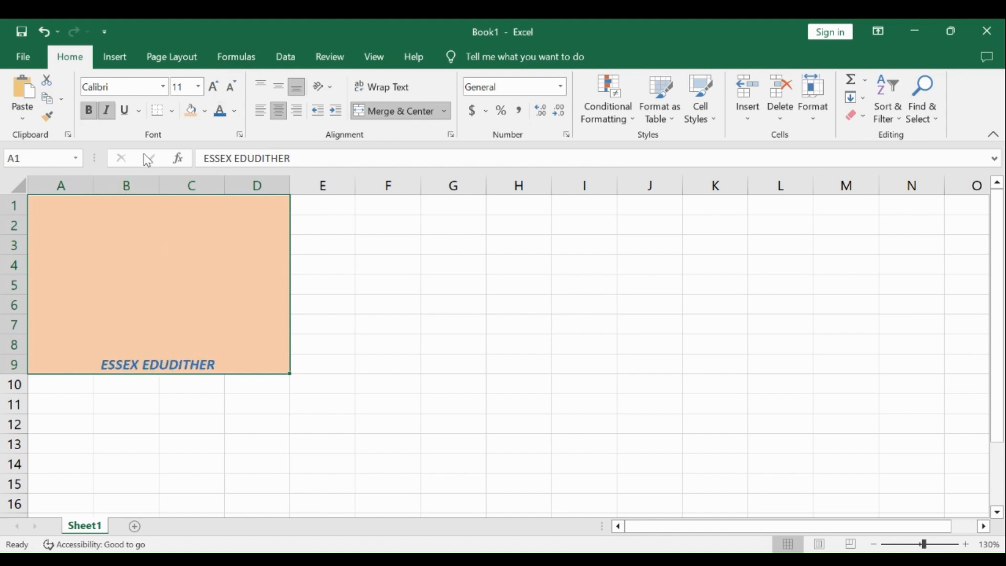
pyautogui.click(124, 111)
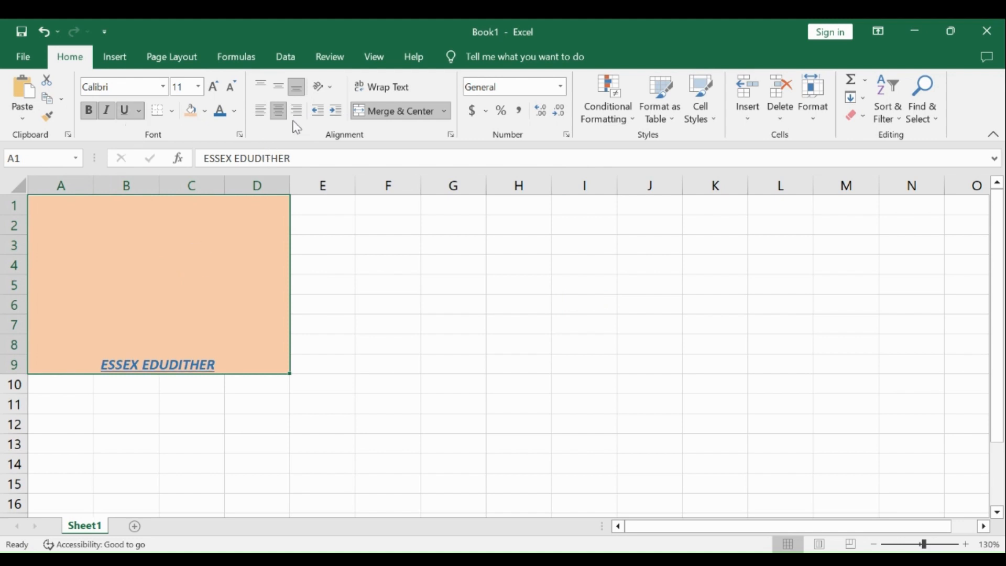
# Step: Center the title horizontally and align it to the middle vertically within the merged block A1:D9
pyautogui.click(279, 110)
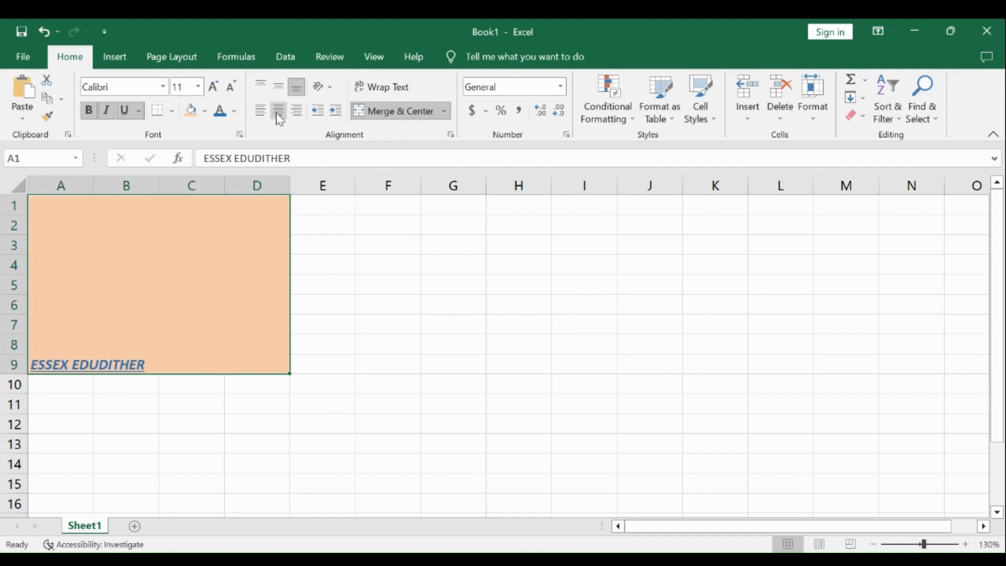
pyautogui.click(280, 110)
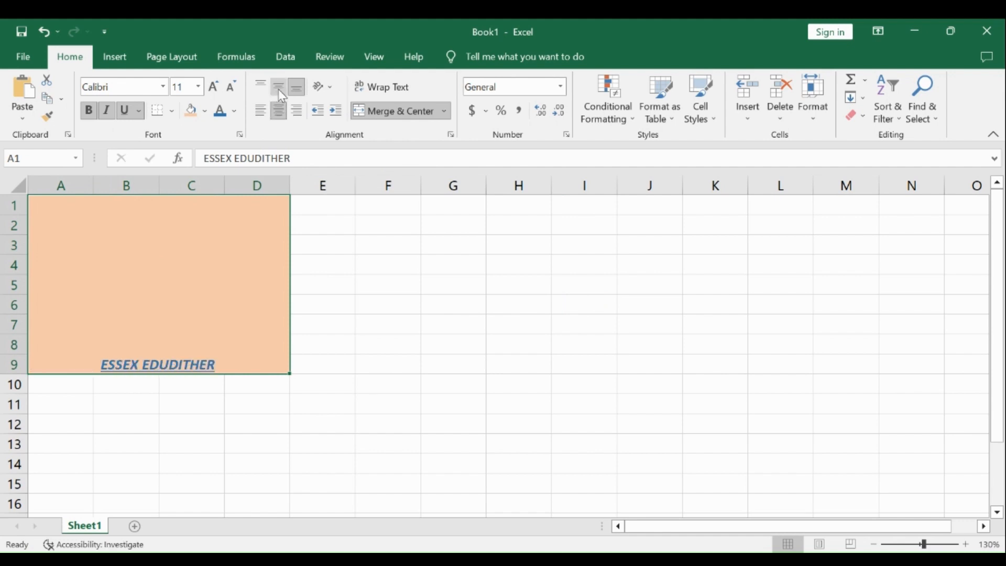
pyautogui.click(279, 90)
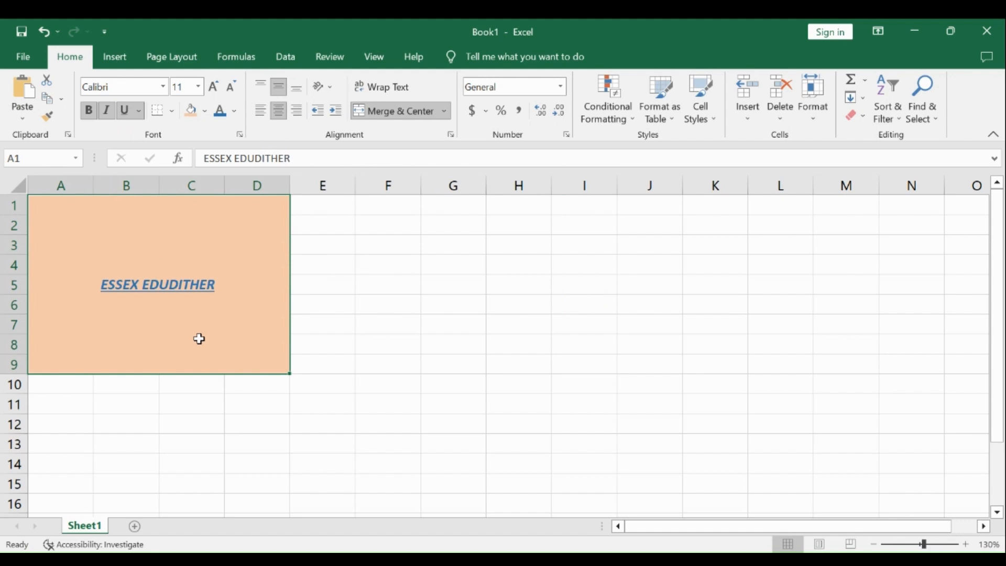
# Step: Try the Rotate Text Down, Rotate Text Up and Vertical Text orientations on the title, and set it to Angle Clockwise
pyautogui.click(323, 93)
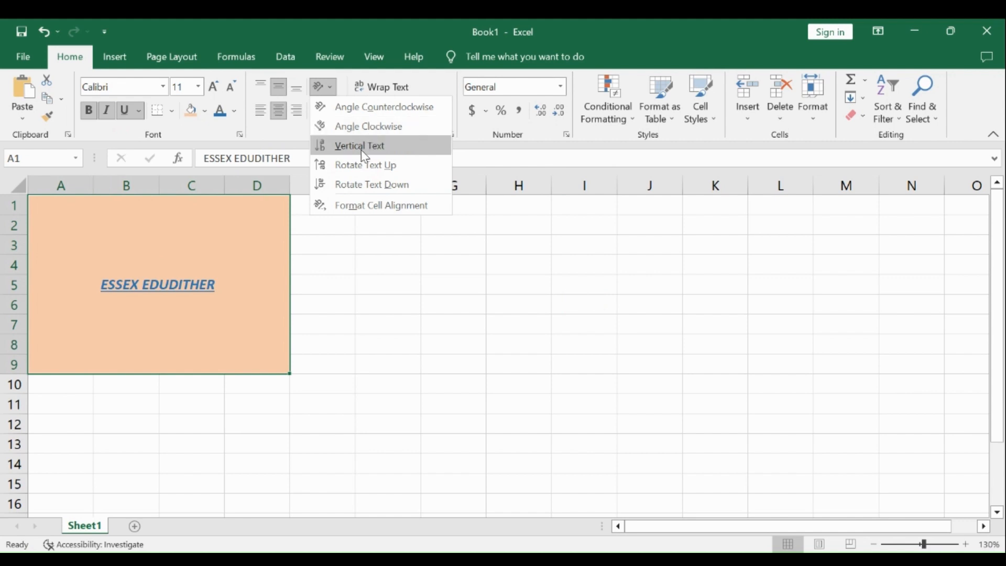
pyautogui.click(365, 188)
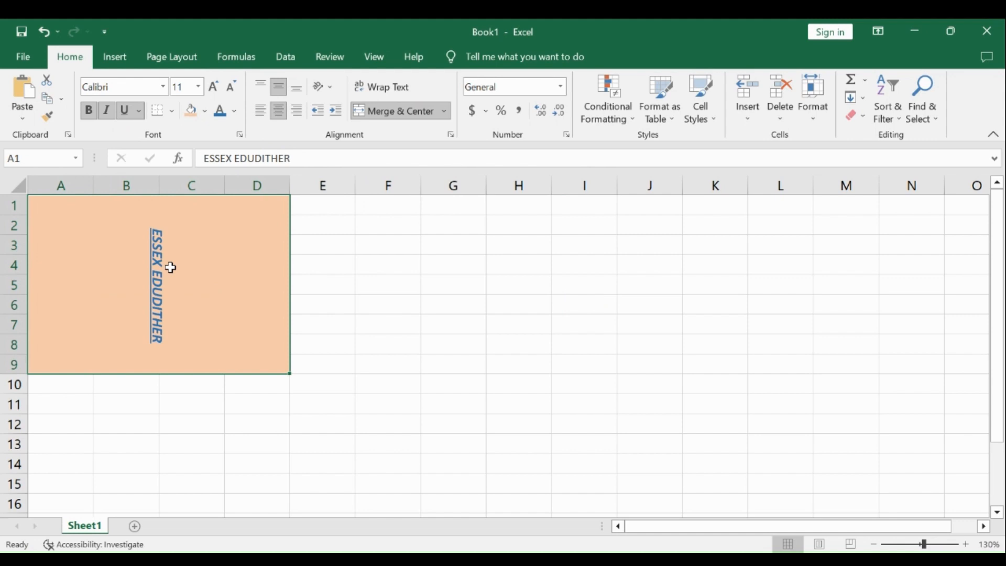
pyautogui.click(325, 87)
pyautogui.click(362, 162)
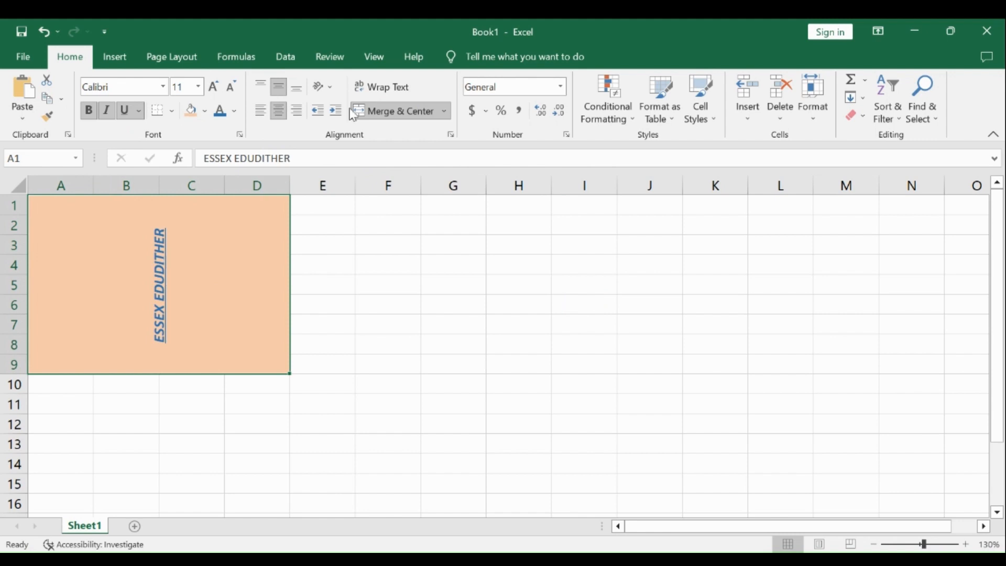
pyautogui.click(320, 88)
pyautogui.click(361, 146)
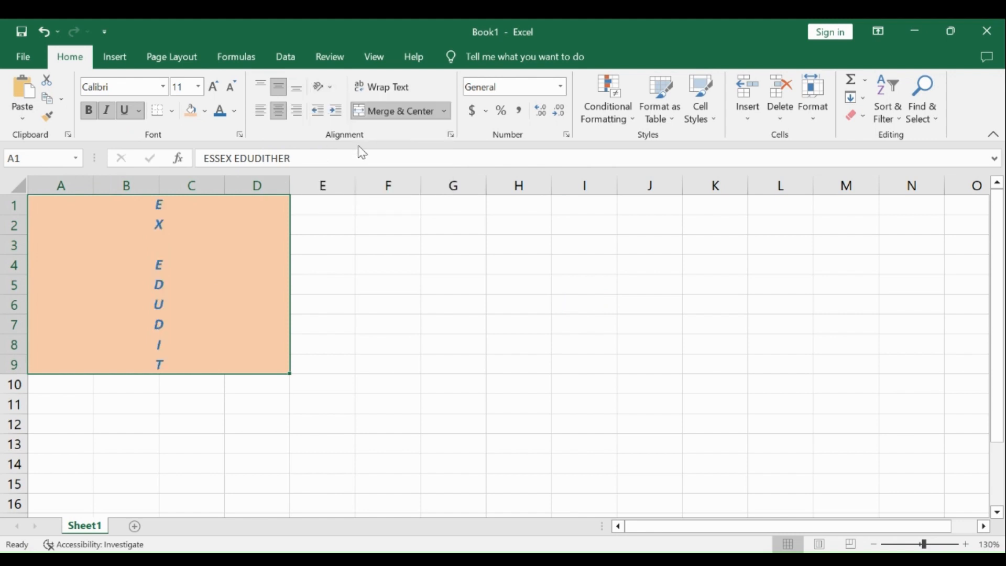
pyautogui.click(322, 87)
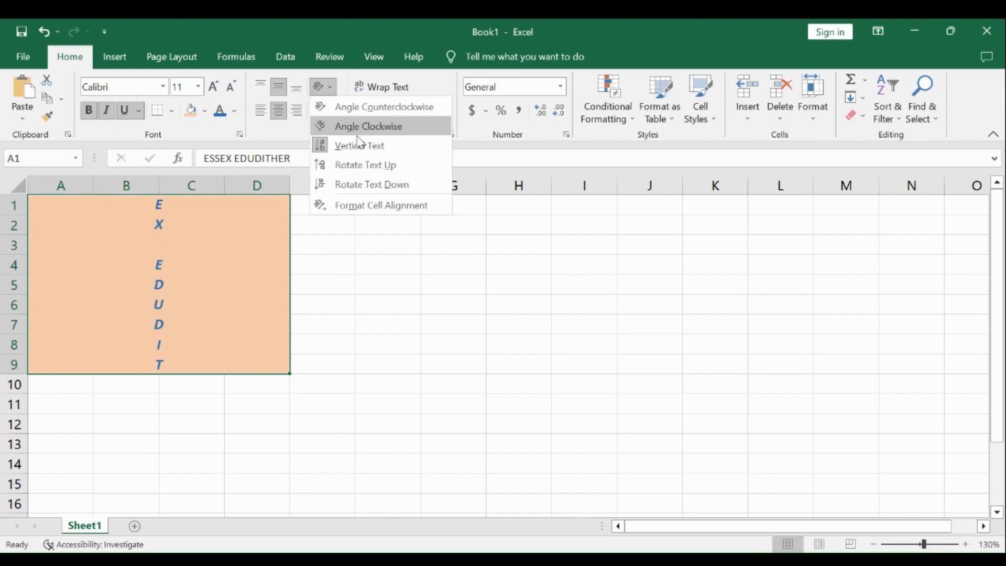
pyautogui.click(360, 127)
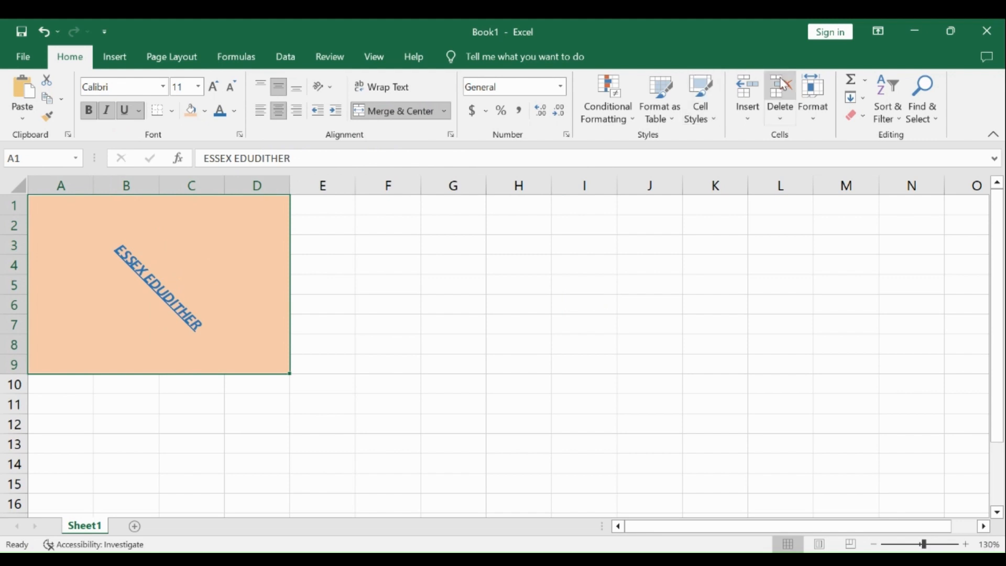
# Step: Delete the merged title cells A1:D9 from the worksheet
pyautogui.click(783, 120)
pyautogui.click(789, 137)
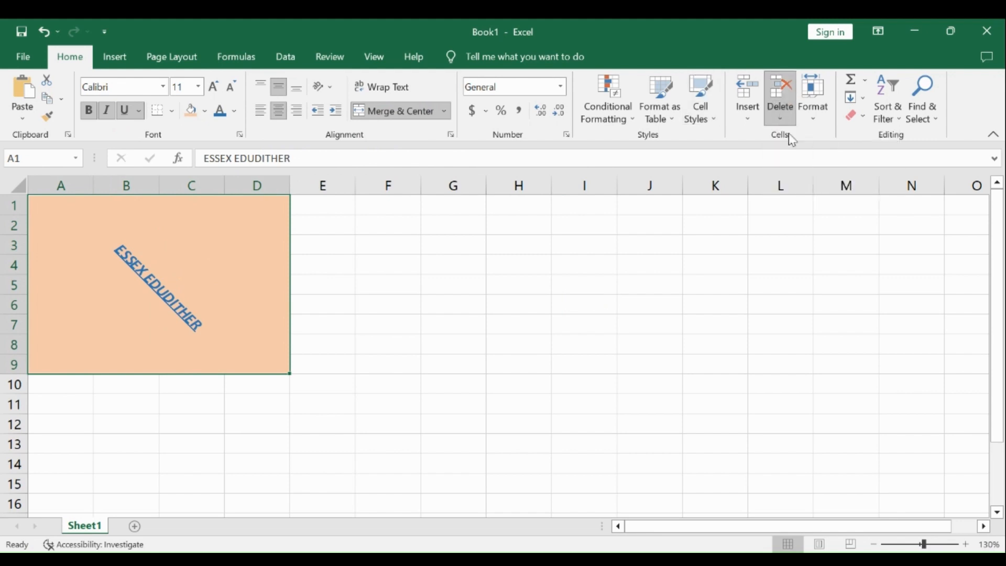
pyautogui.click(465, 334)
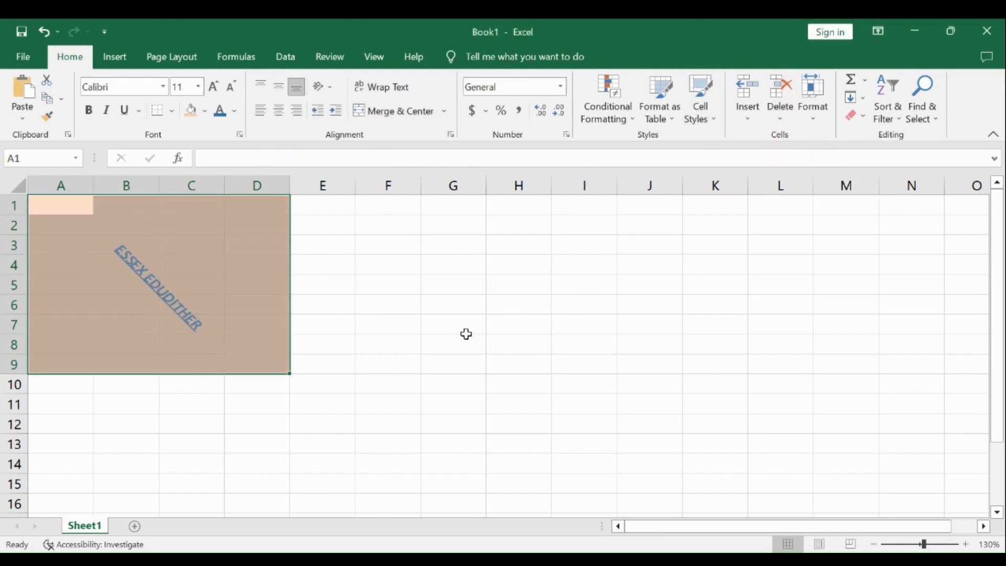
pyautogui.click(341, 297)
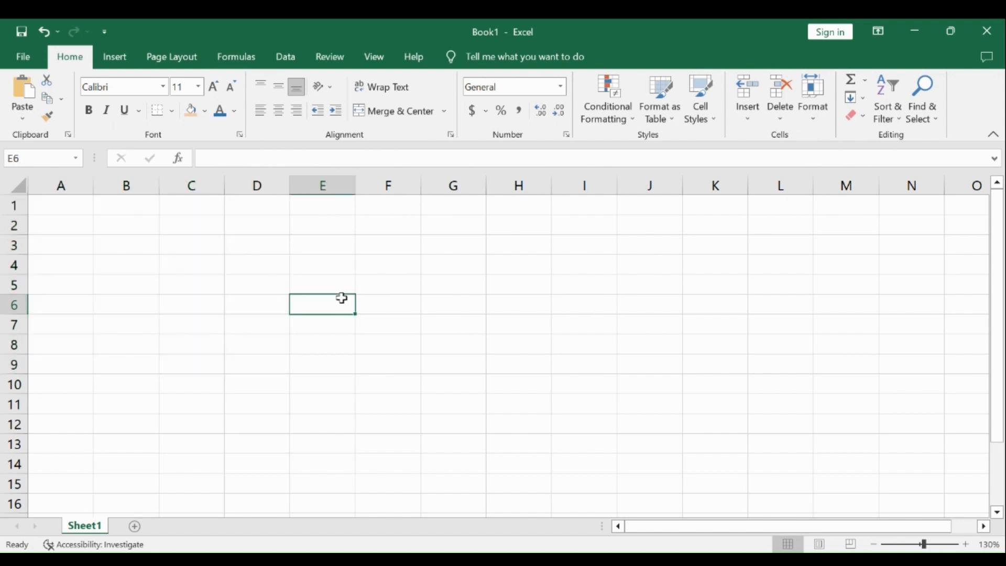
# Step: Enter the table headings S.no, Name, Class and Date in cells B2 to E2
pyautogui.click(117, 224)
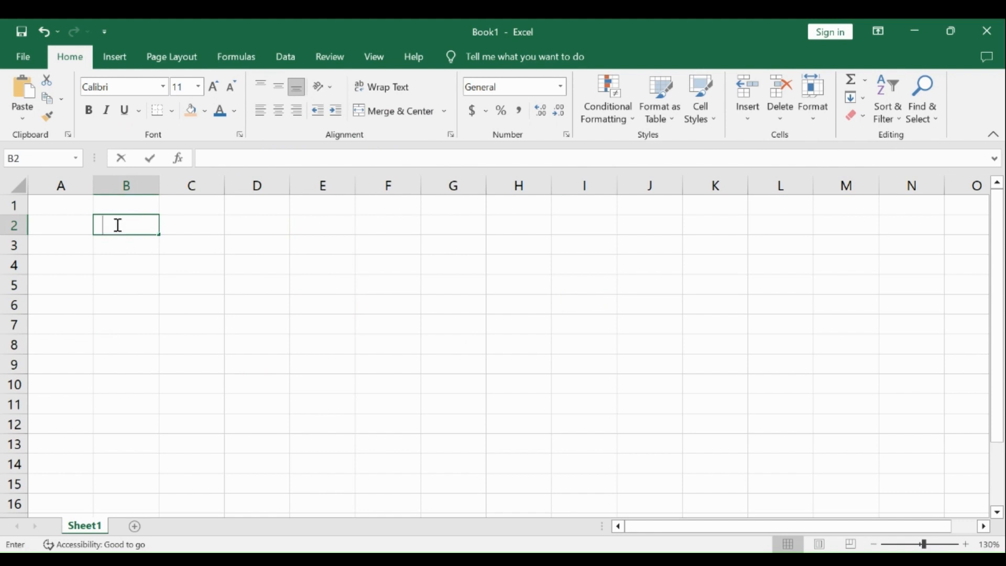
pyautogui.write('S.no')
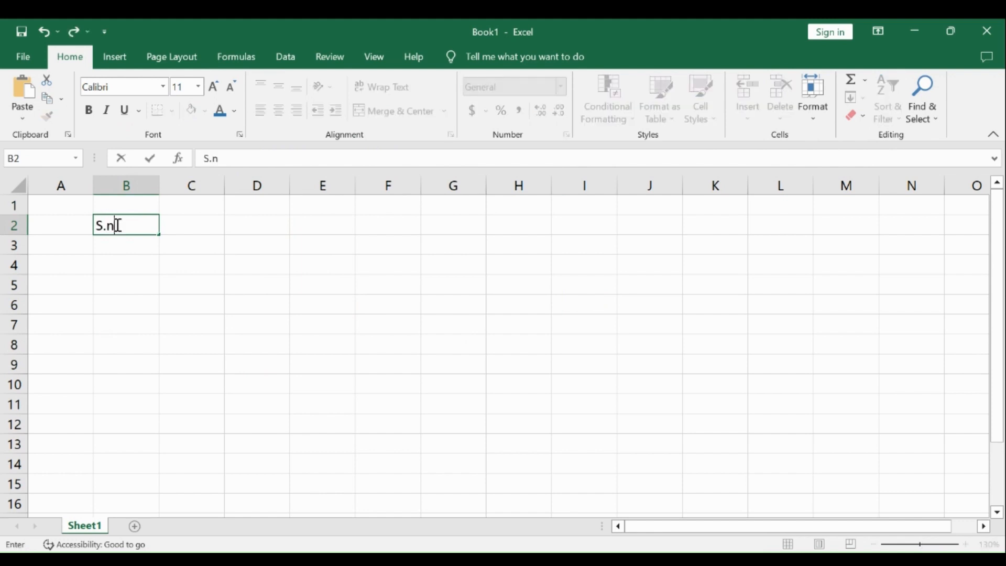
pyautogui.click(200, 225)
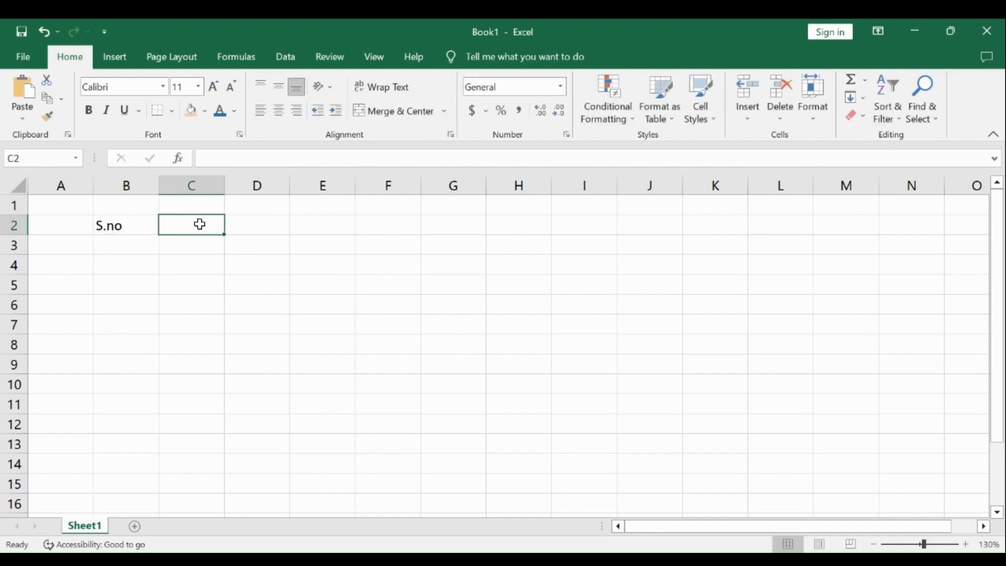
pyautogui.write('Name')
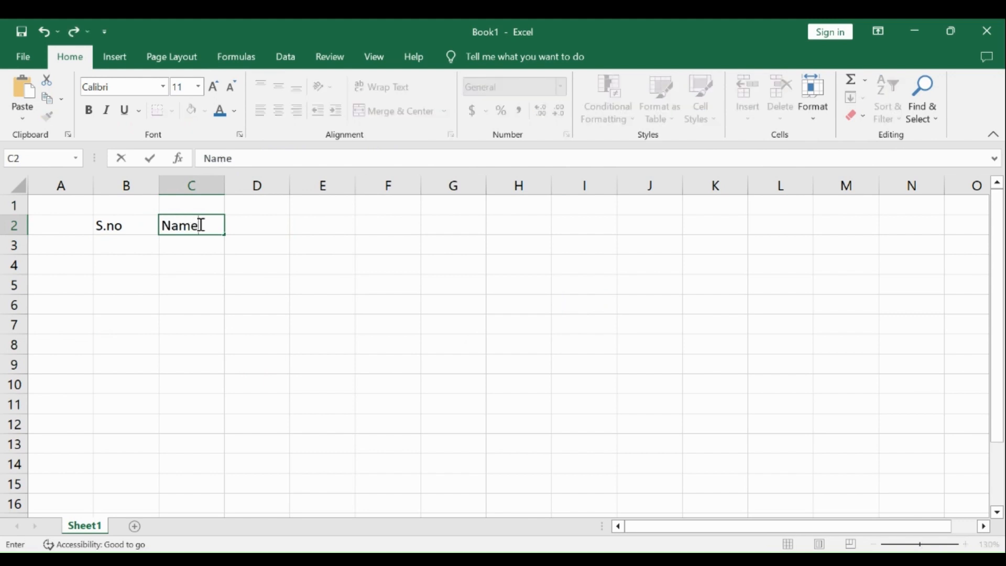
pyautogui.click(262, 223)
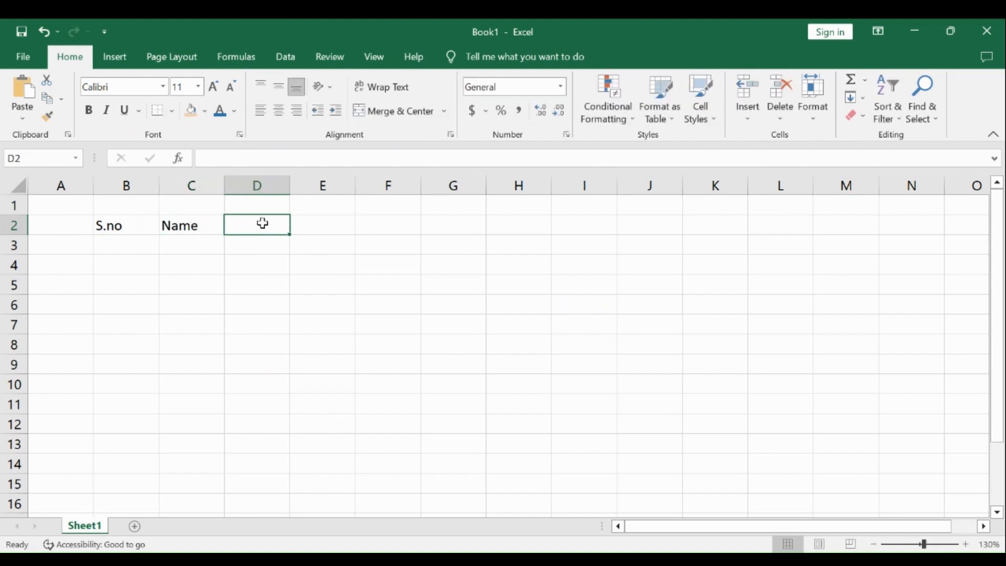
pyautogui.write('Class')
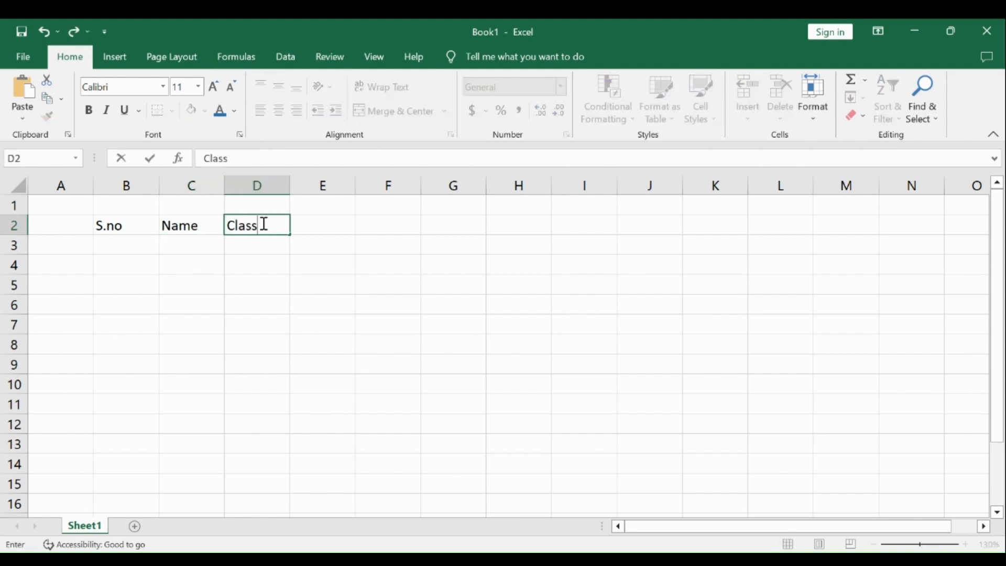
pyautogui.click(318, 225)
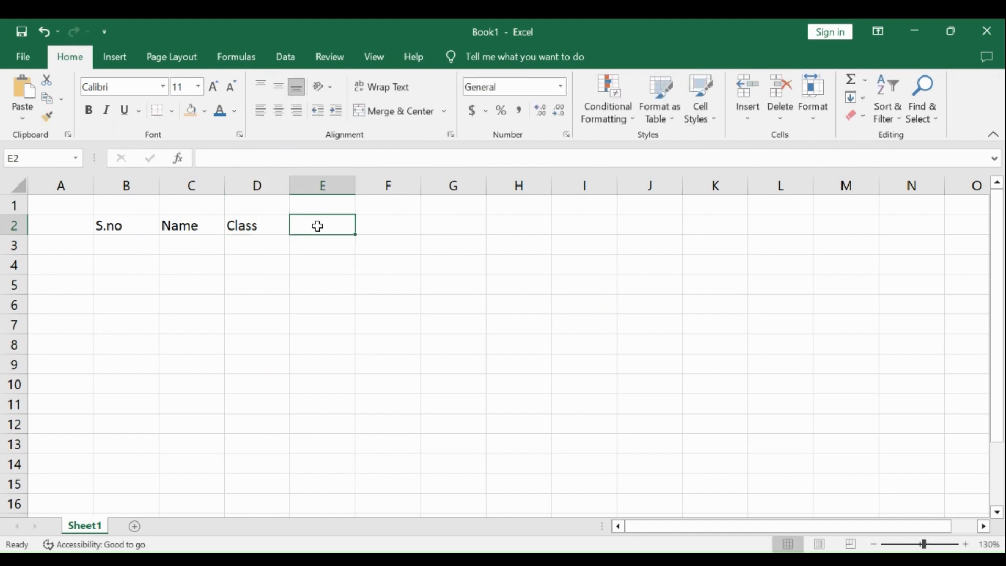
pyautogui.write('Date')
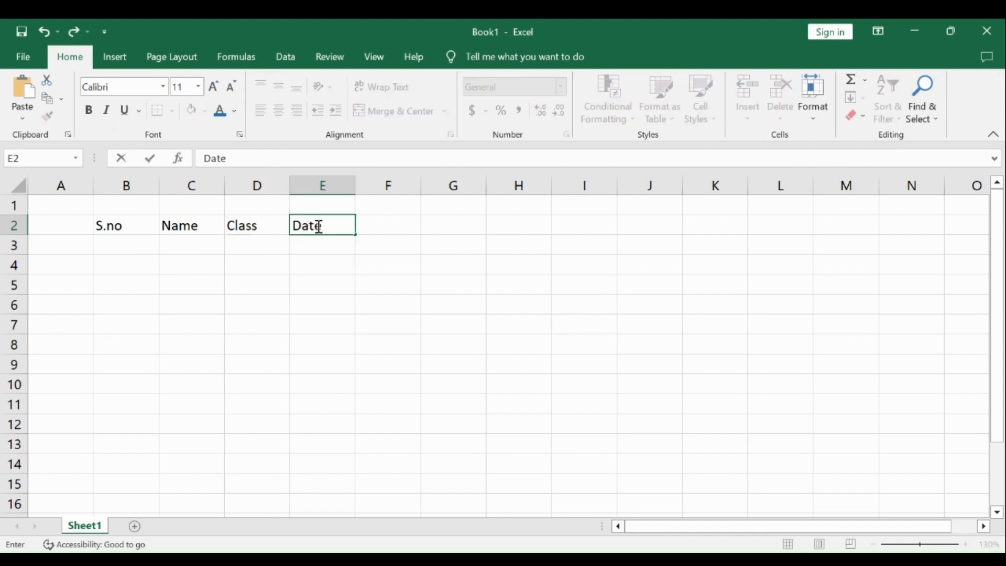
# Step: Enter 1 and 2 under the S.no heading and fill the number series down to 11 in B13
pyautogui.click(131, 246)
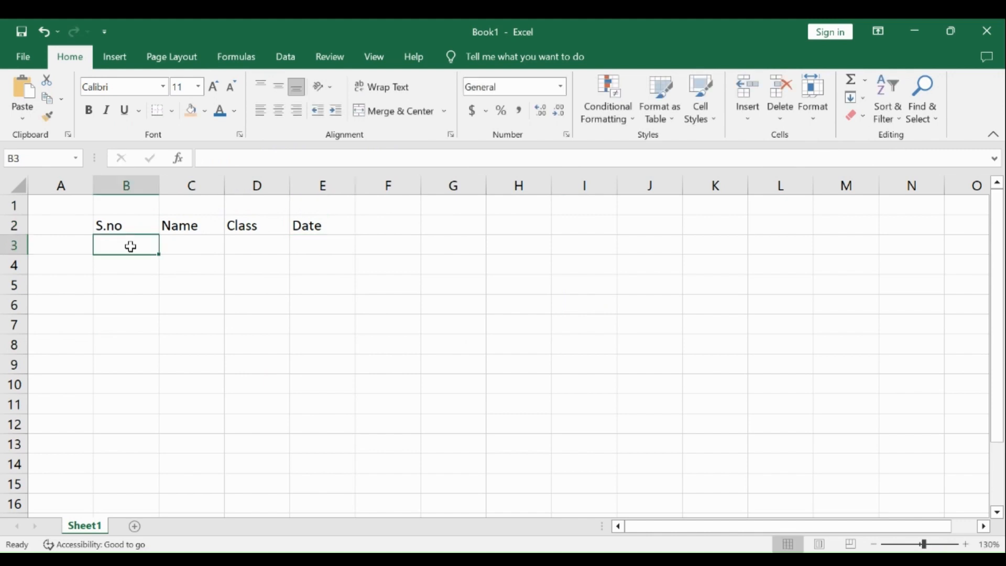
pyautogui.write('1')
pyautogui.press('Return')
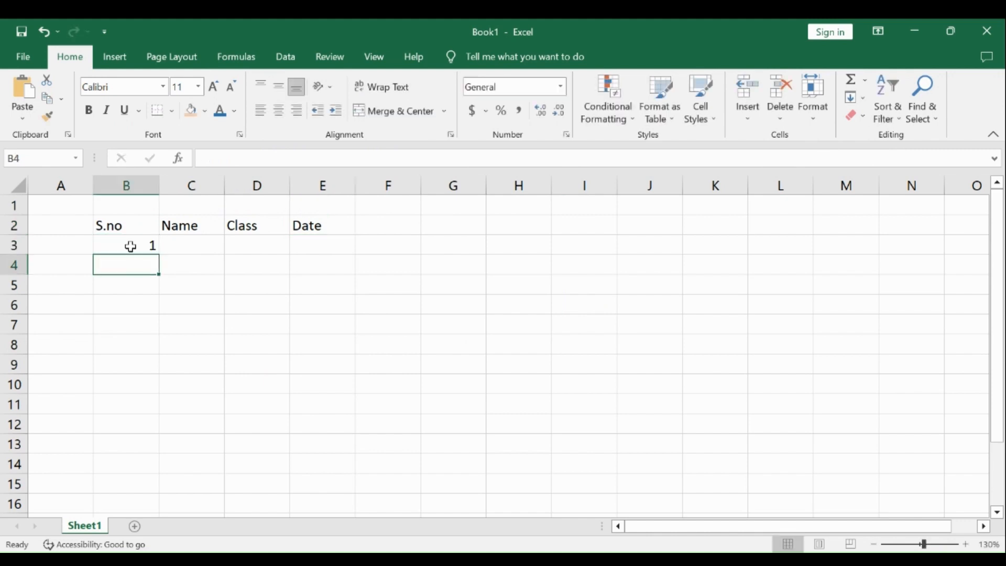
pyautogui.write('2')
pyautogui.press('Return')
pyautogui.click(131, 245)
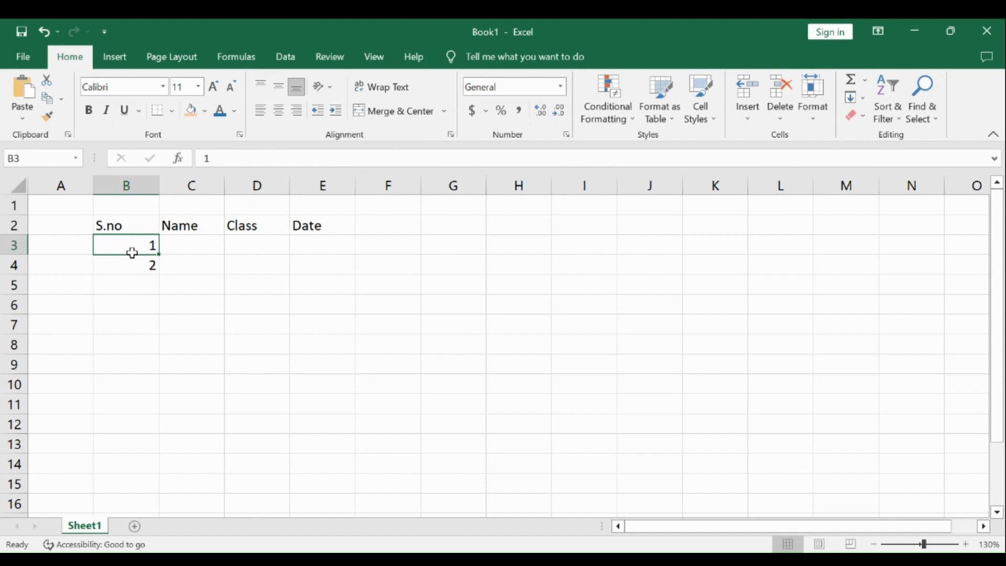
pyautogui.moveTo(130, 252)
pyautogui.mouseDown()
pyautogui.moveTo(152, 304)
pyautogui.moveTo(150, 460)
pyautogui.mouseUp()
pyautogui.click(260, 388)
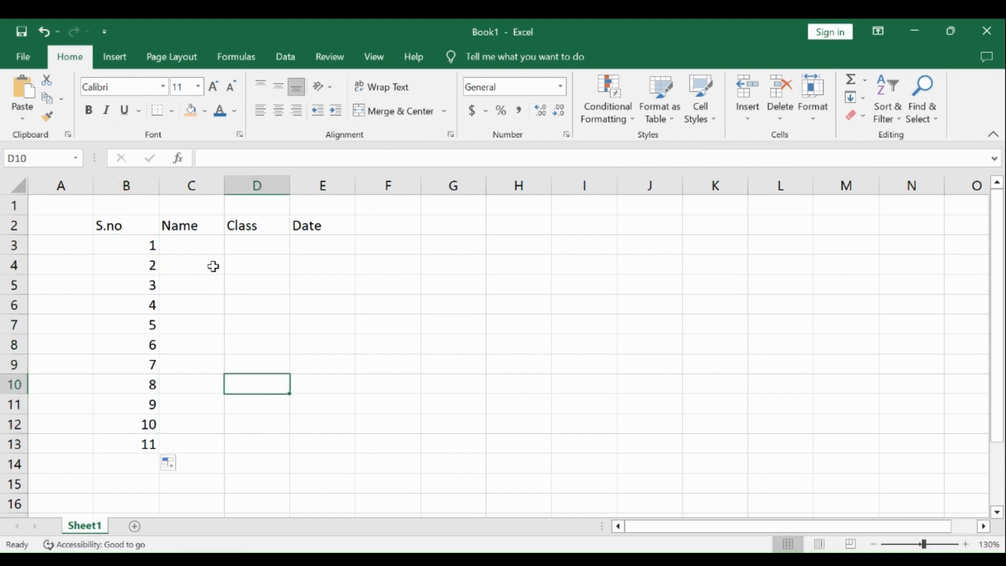
# Step: Enter Mr A and Mr B under the Name heading in cells C3 and C4
pyautogui.click(210, 247)
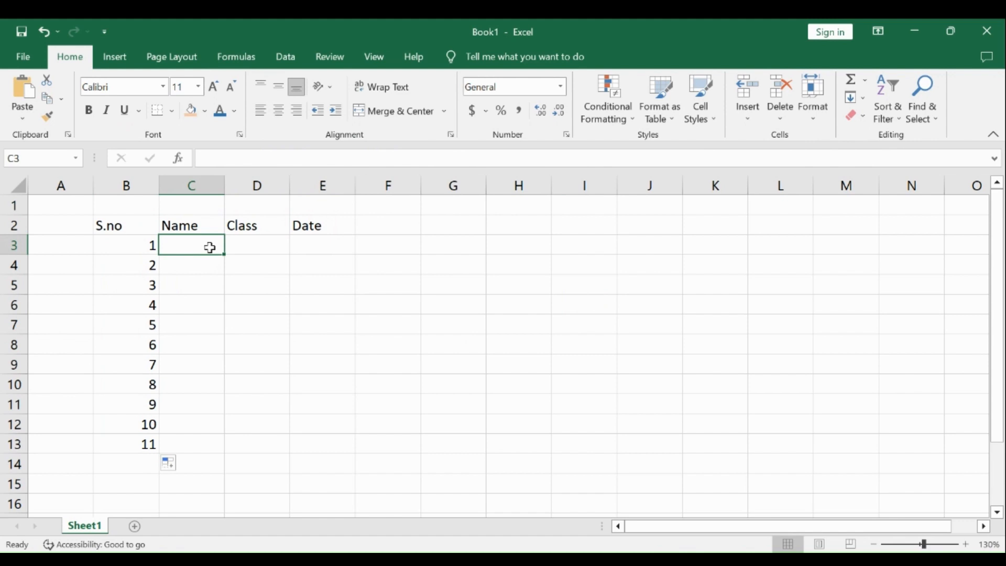
pyautogui.write('Mr a')
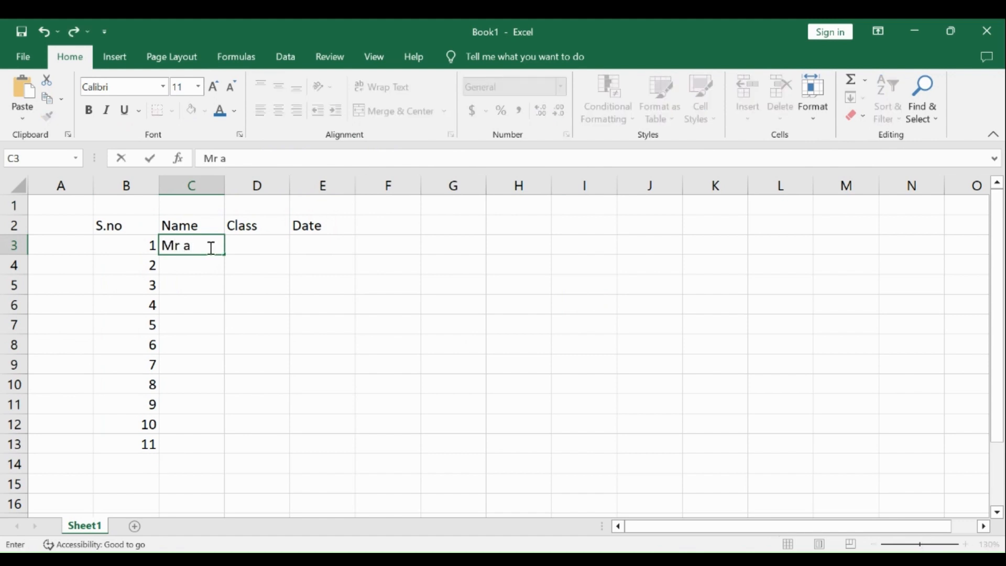
pyautogui.press('BackSpace')
pyautogui.write('A')
pyautogui.press('Return')
pyautogui.write('Mr ')
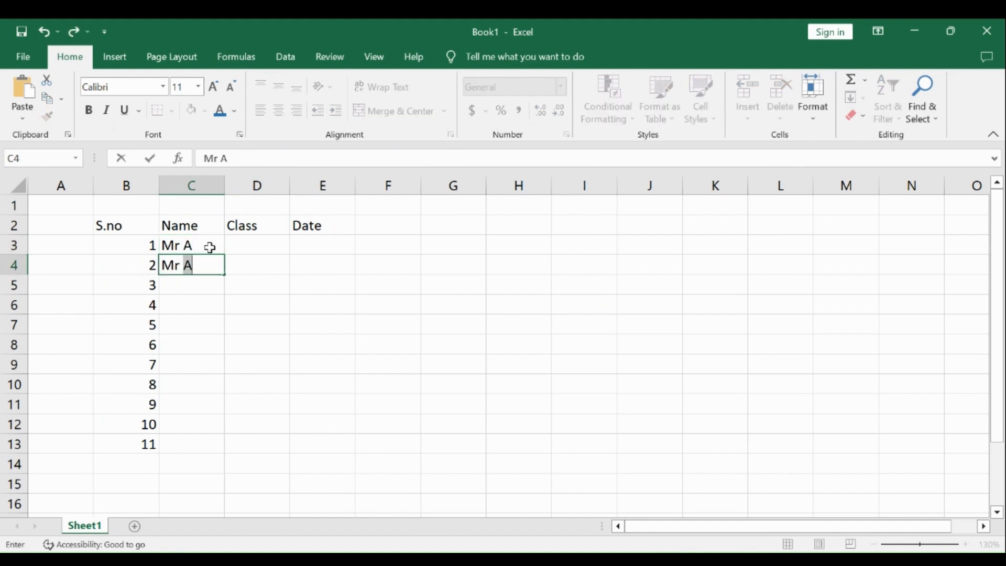
pyautogui.write('B')
pyautogui.press('Return')
# Step: Continue the Name column with Mr C in C5 and Mr d in C6
pyautogui.write('MR')
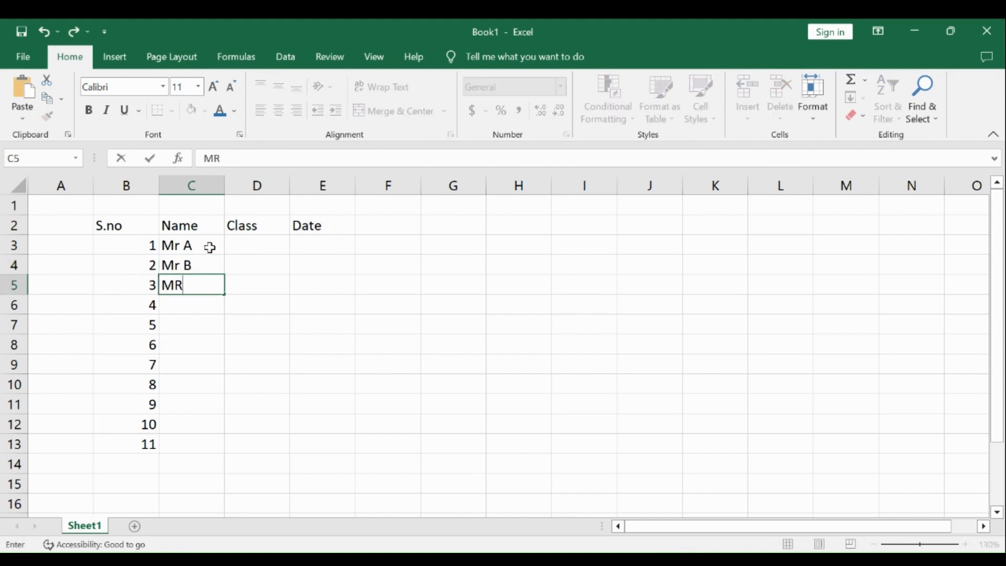
pyautogui.press('BackSpace')
pyautogui.write('r C')
pyautogui.press('Return')
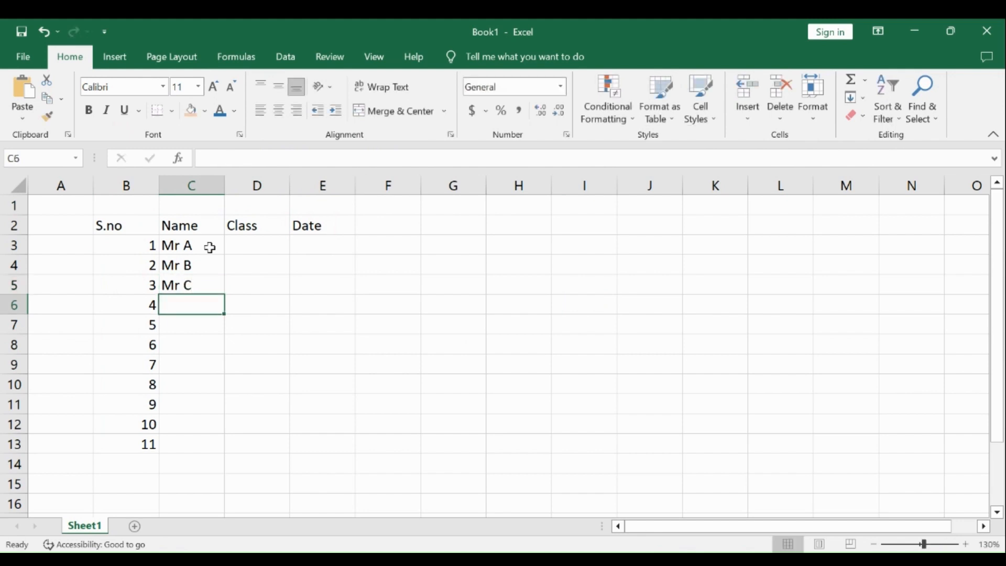
pyautogui.write('Mr ')
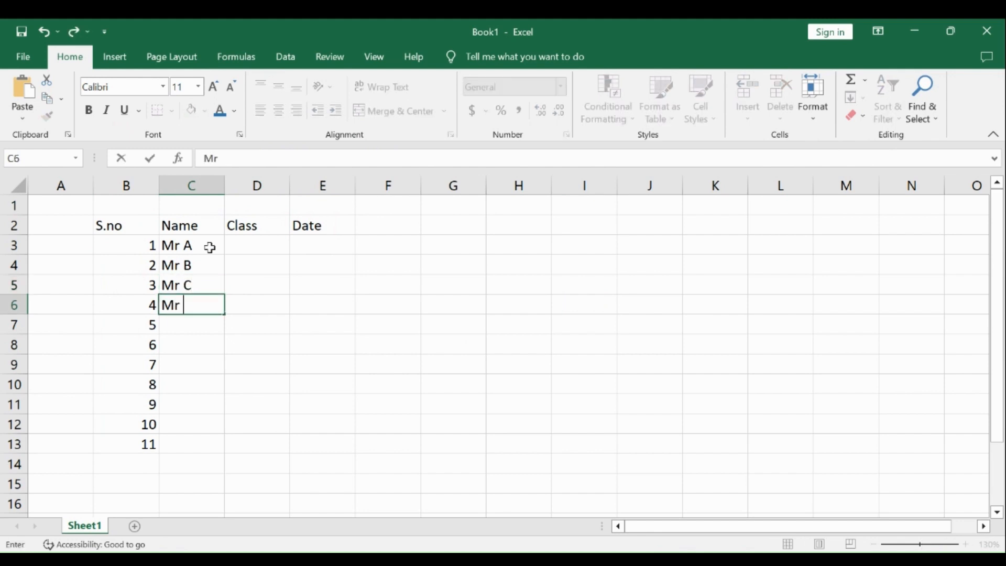
pyautogui.write('d')
pyautogui.press('Return')
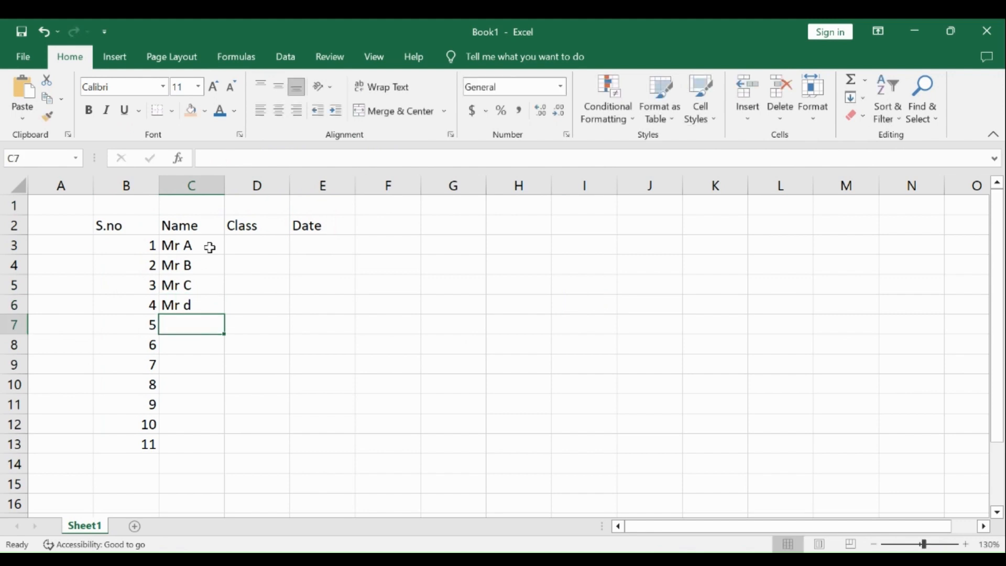
# Step: Correct the name in cell C6 to Mr D with a capital letter
pyautogui.click(201, 305)
pyautogui.doubleClick(201, 305)
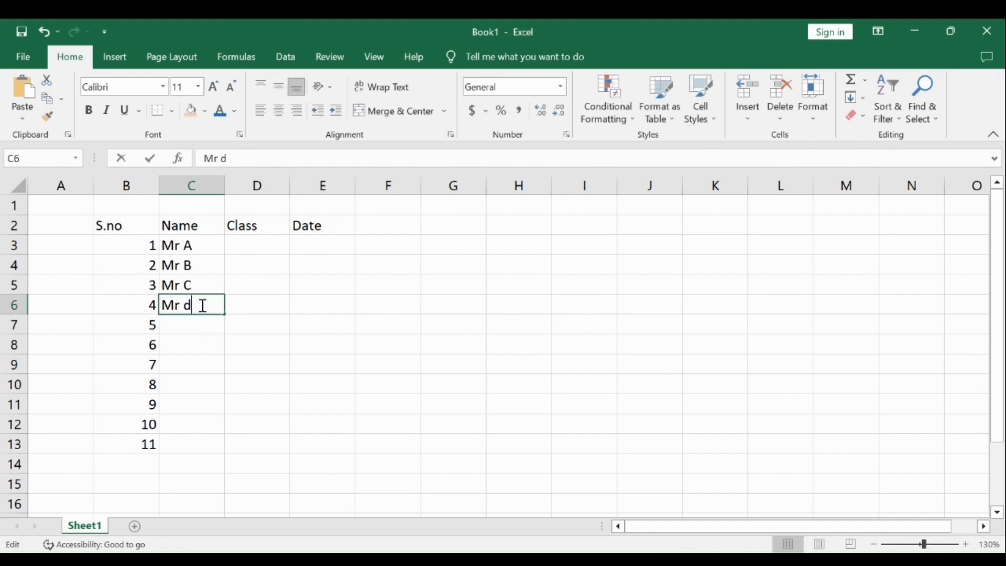
pyautogui.press('BackSpace')
pyautogui.write('B')
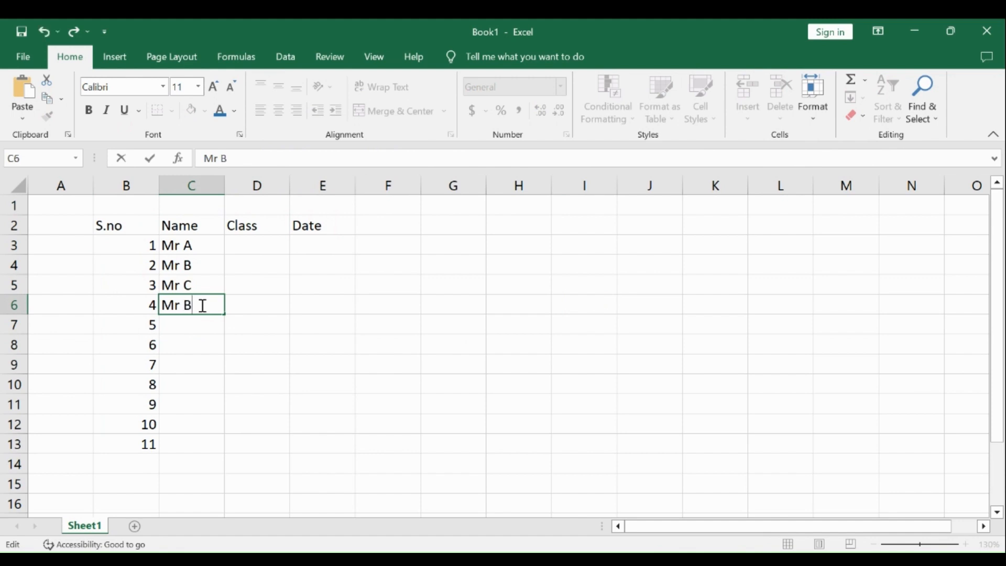
pyautogui.press('BackSpace')
pyautogui.write('D')
pyautogui.click(238, 297)
# Step: Fill the Class column in D3 to D6 with FA, FSC, BS and Matric
pyautogui.click(257, 245)
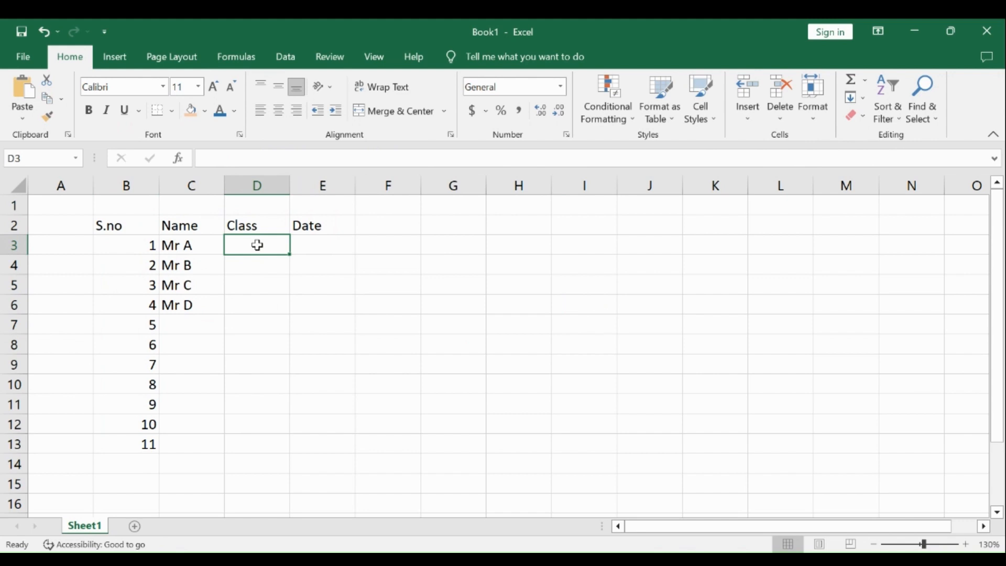
pyautogui.write('FA')
pyautogui.press('Up')
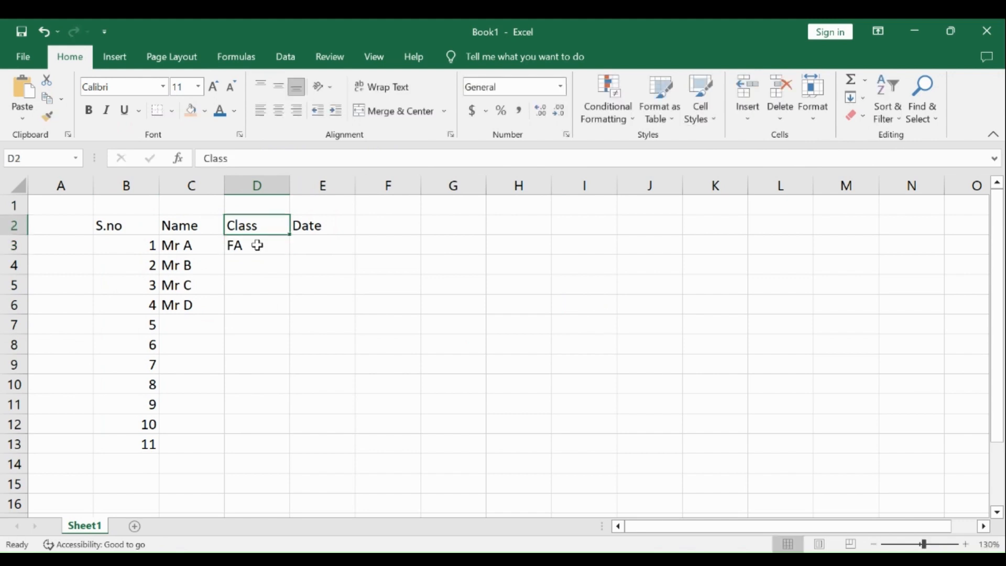
pyautogui.press('Down')
pyautogui.press('Down')
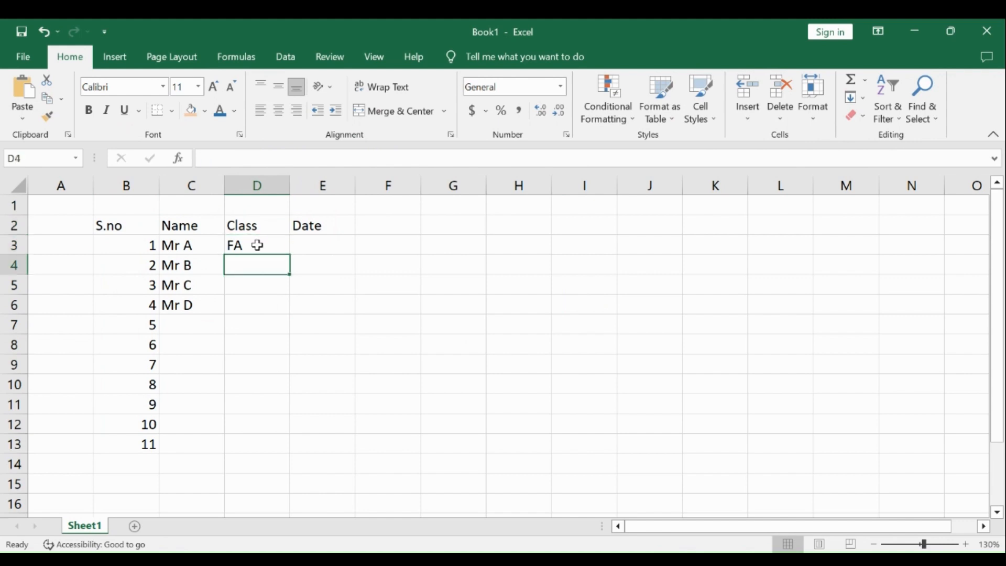
pyautogui.write('FSC')
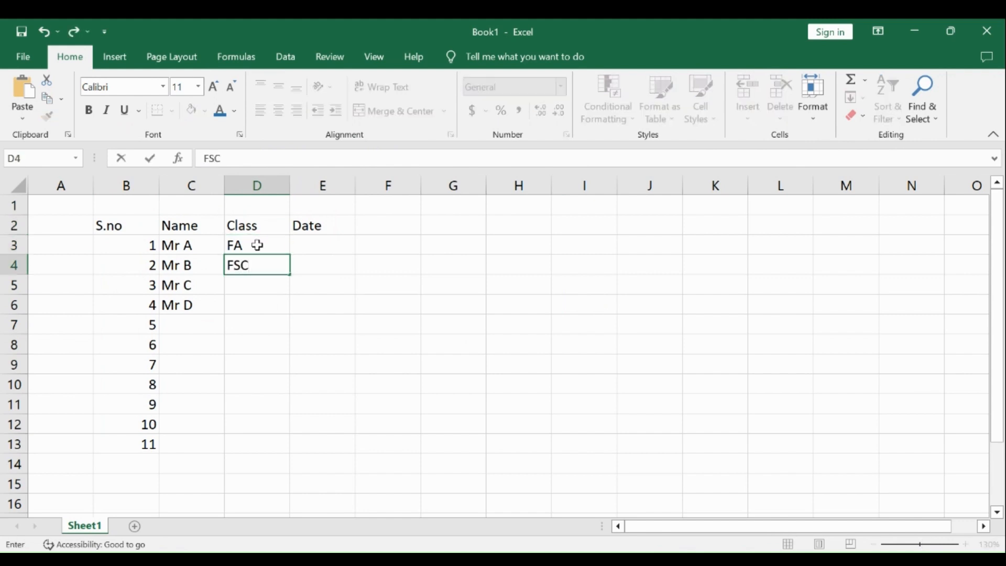
pyautogui.press('Return')
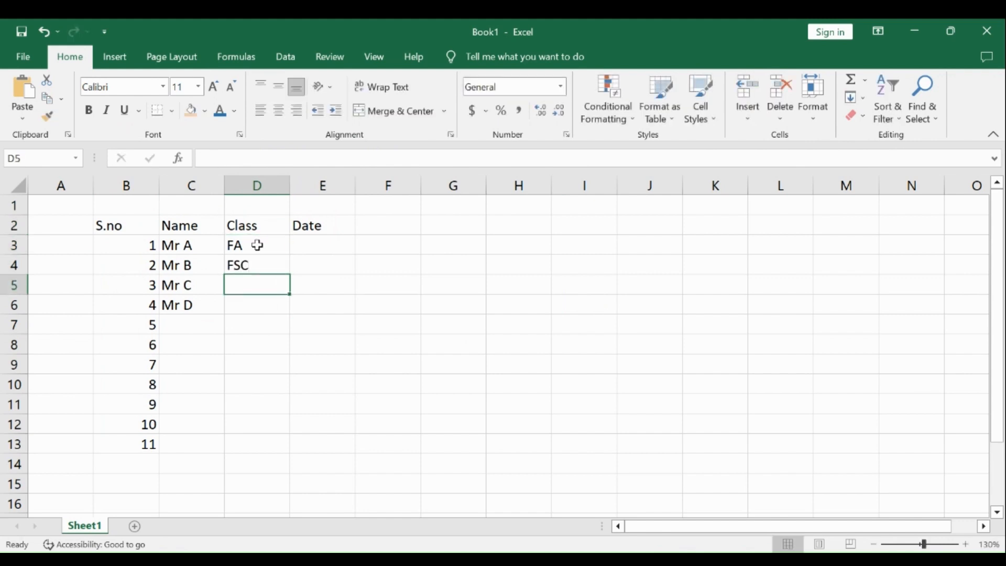
pyautogui.write('BS')
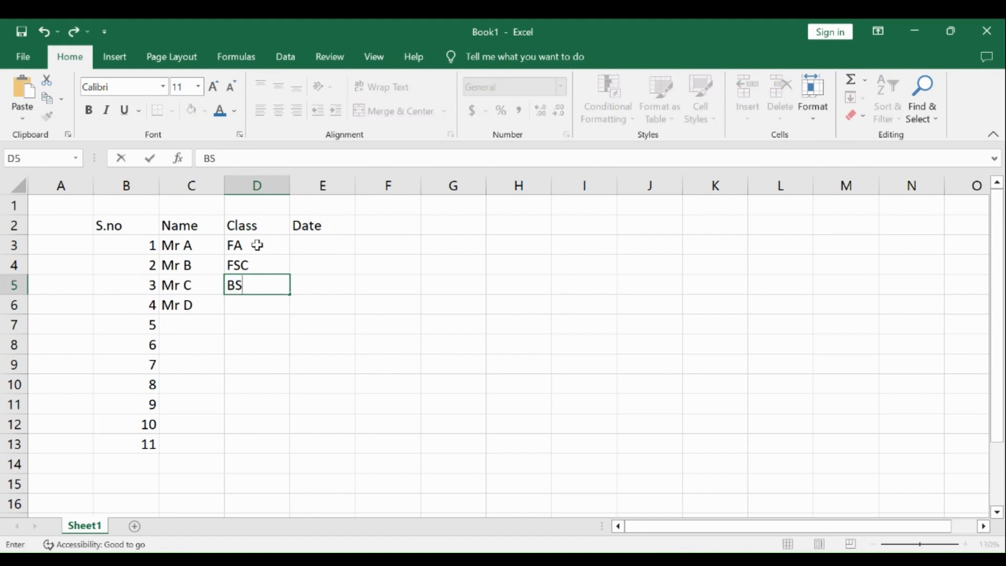
pyautogui.press('Return')
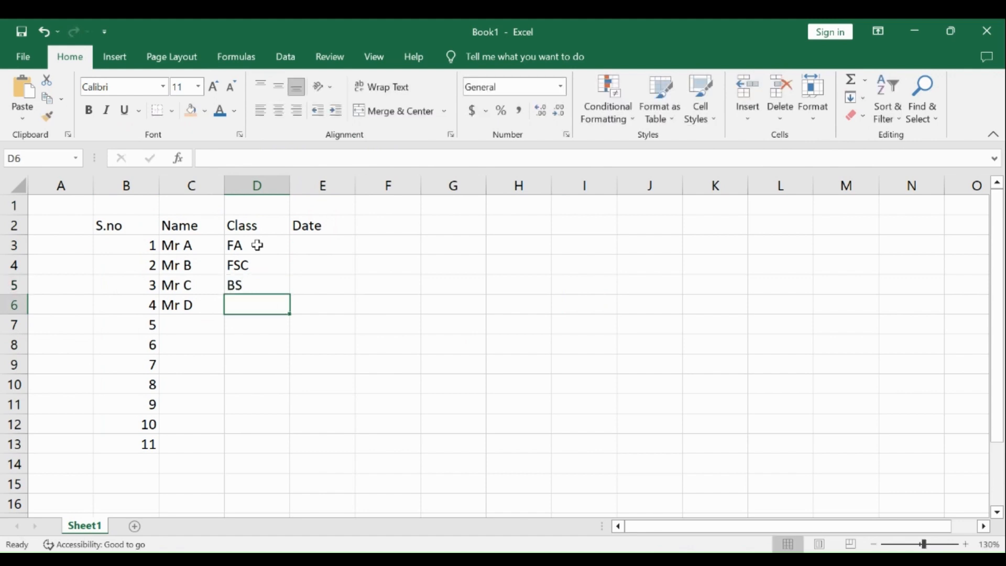
pyautogui.write('Mat')
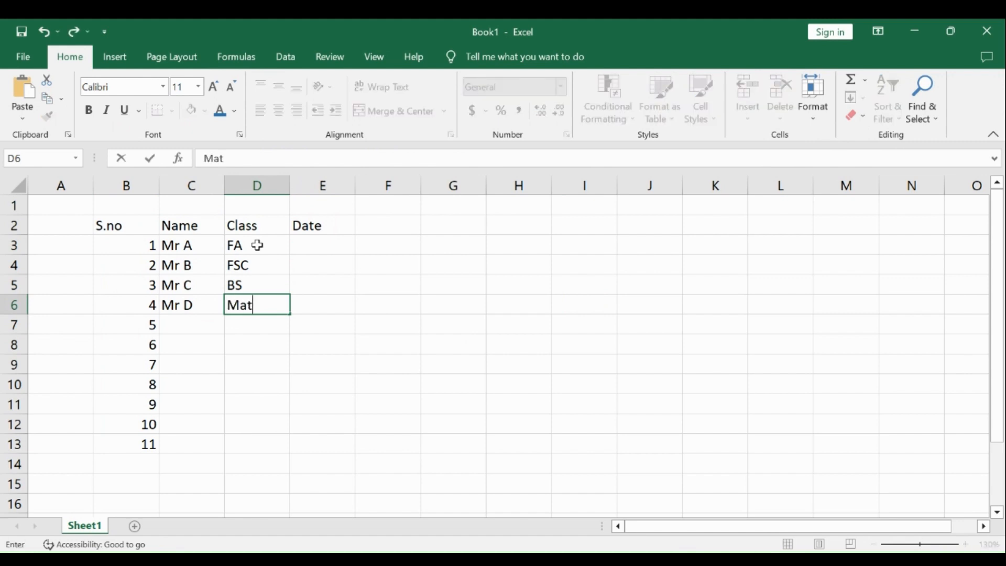
pyautogui.write('ric')
# Step: Enter the date 1march2023 in E3 and fill the consecutive dates down to E6
pyautogui.click(317, 240)
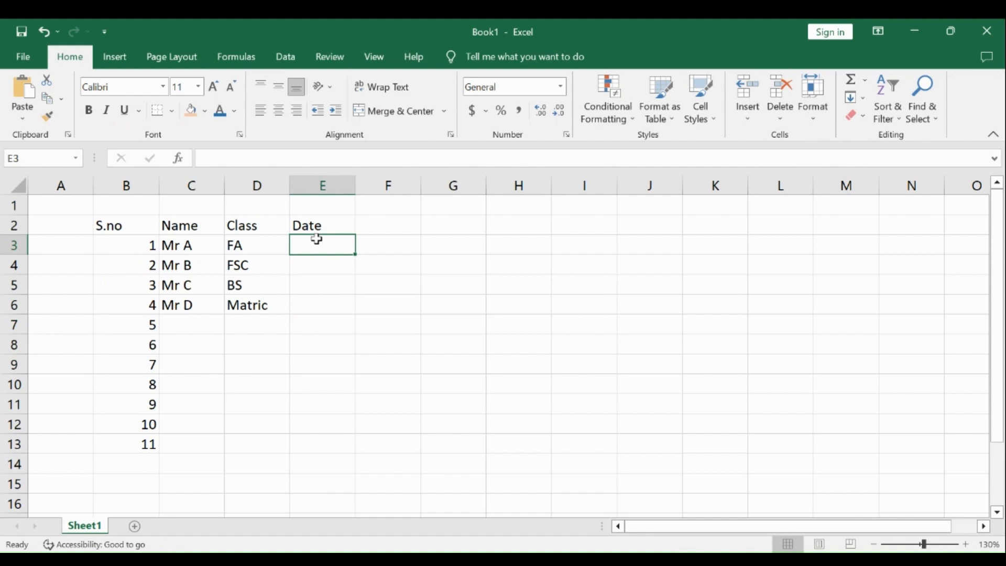
pyautogui.write('1marc')
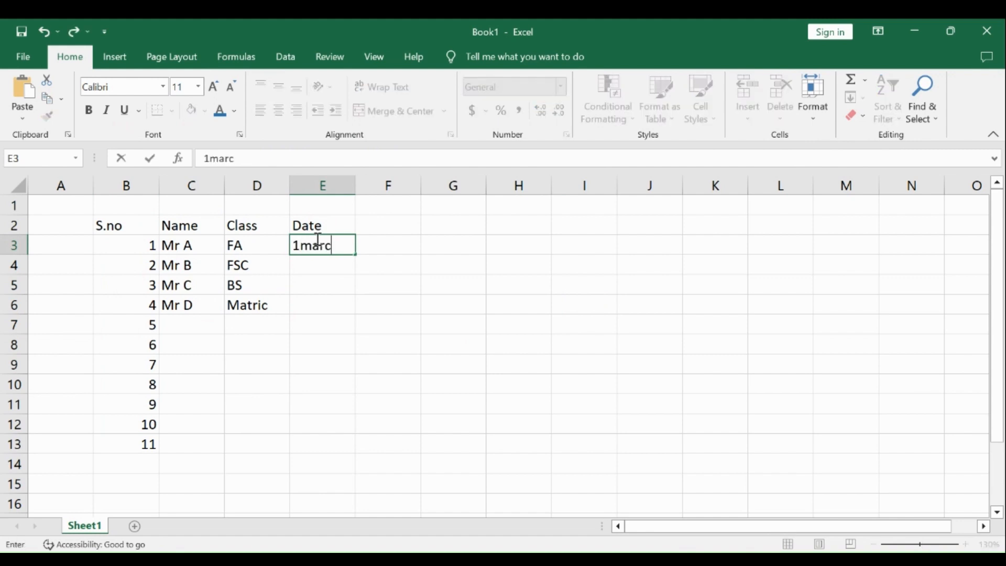
pyautogui.write('h2023')
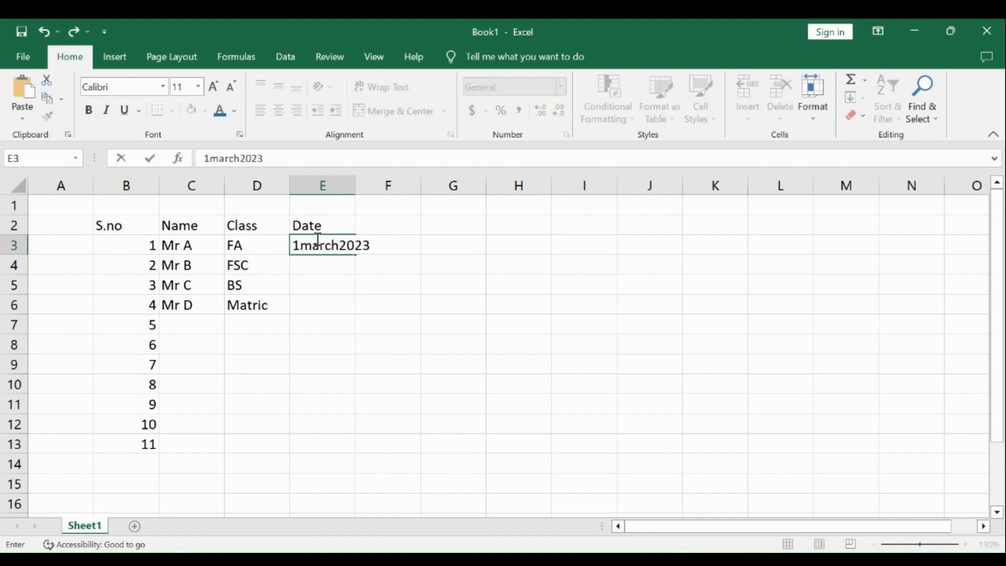
pyautogui.press('Return')
pyautogui.click(348, 250)
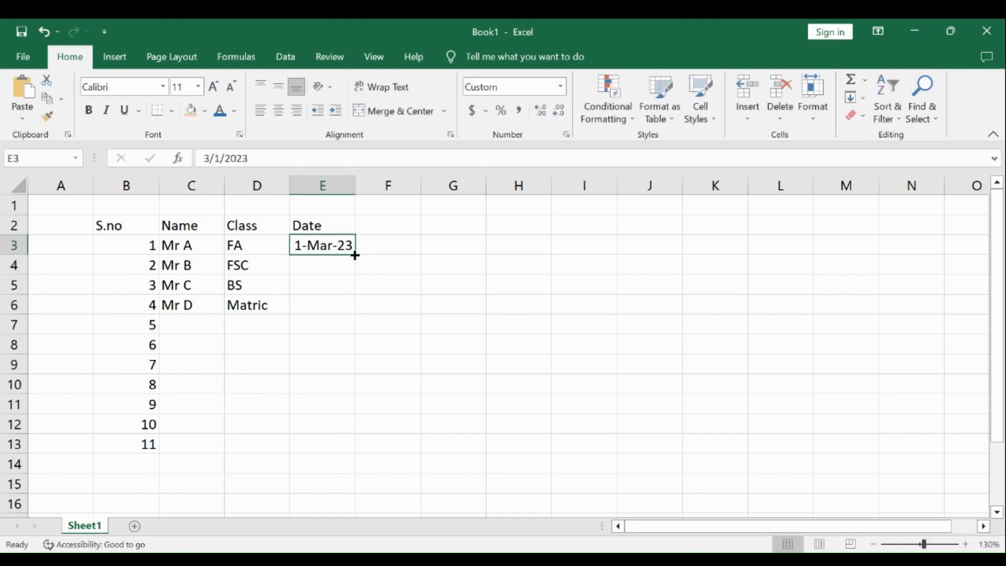
pyautogui.moveTo(354, 255); pyautogui.dragTo(350, 313)
pyautogui.click(411, 330)
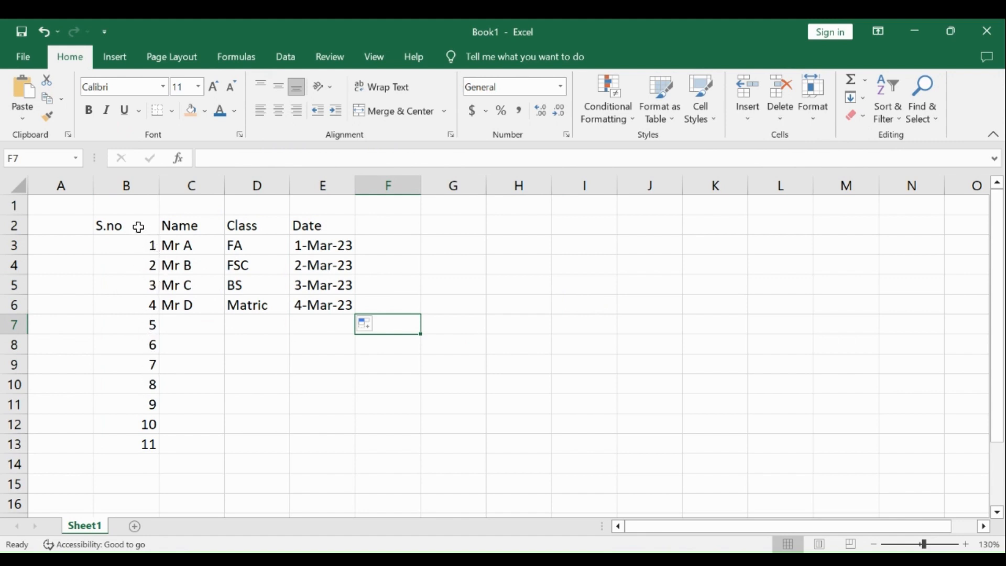
# Step: Insert a blank column before the Name column, between S.no and Name
pyautogui.click(176, 185)
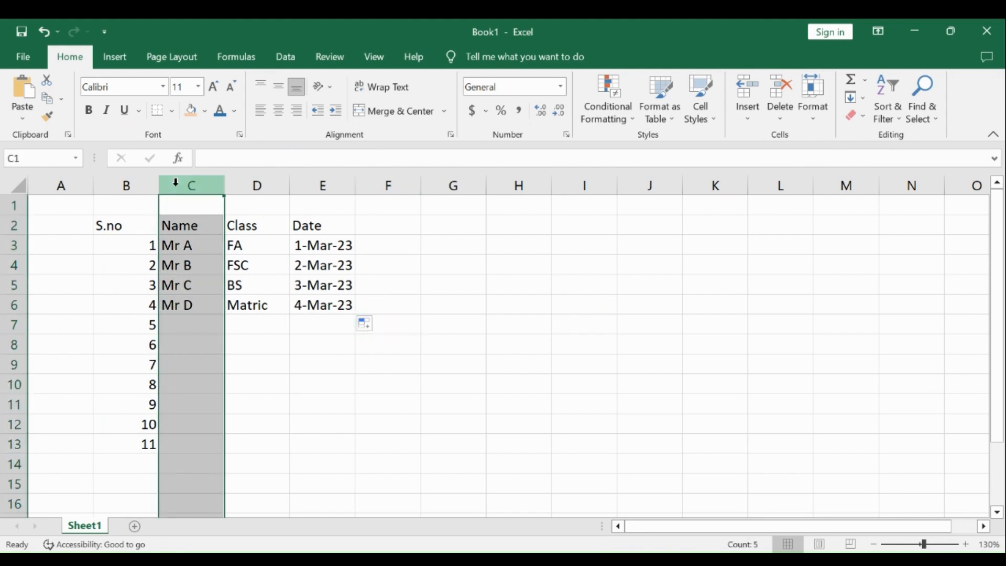
pyautogui.rightClick(176, 185)
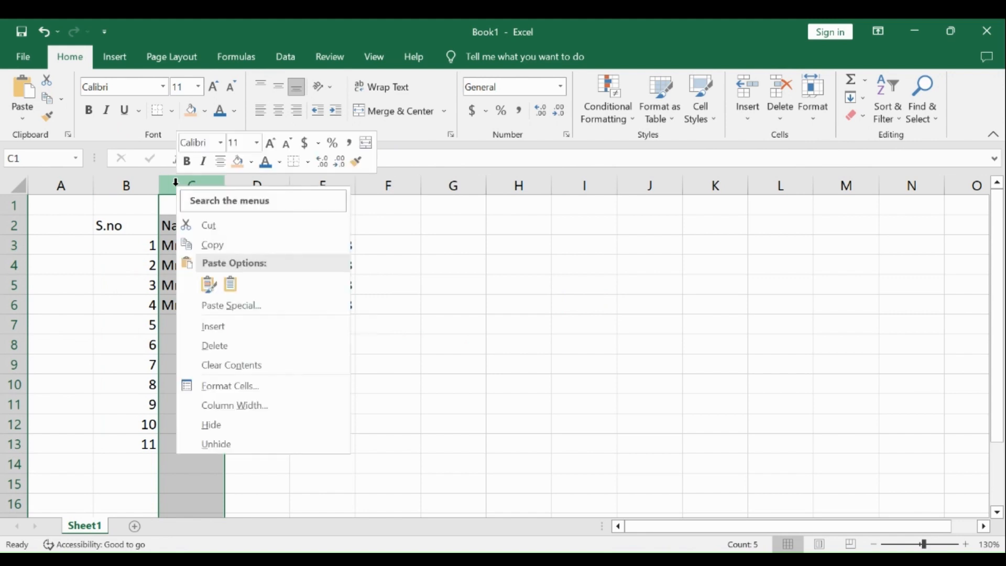
pyautogui.click(219, 326)
pyautogui.click(251, 342)
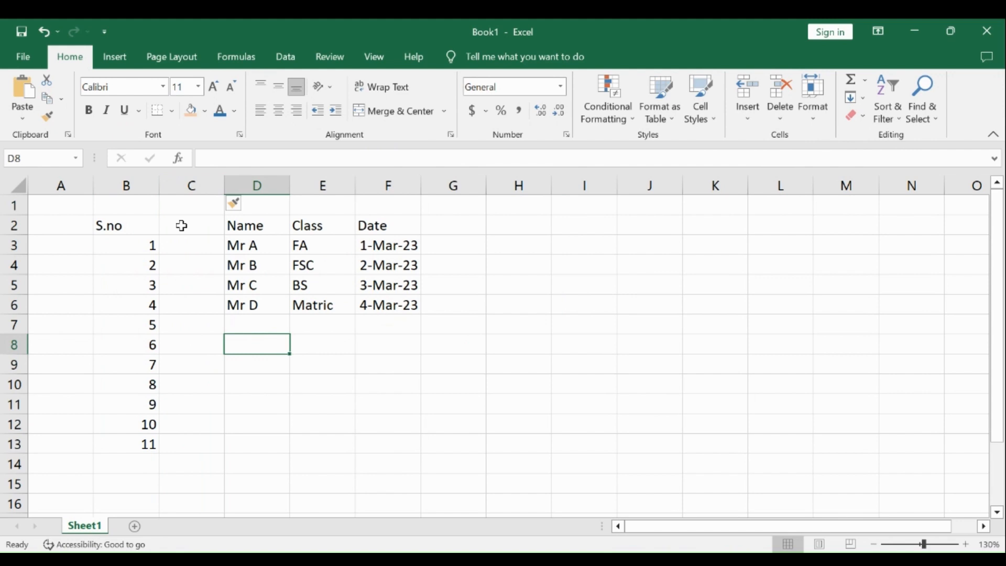
pyautogui.write('Ro')
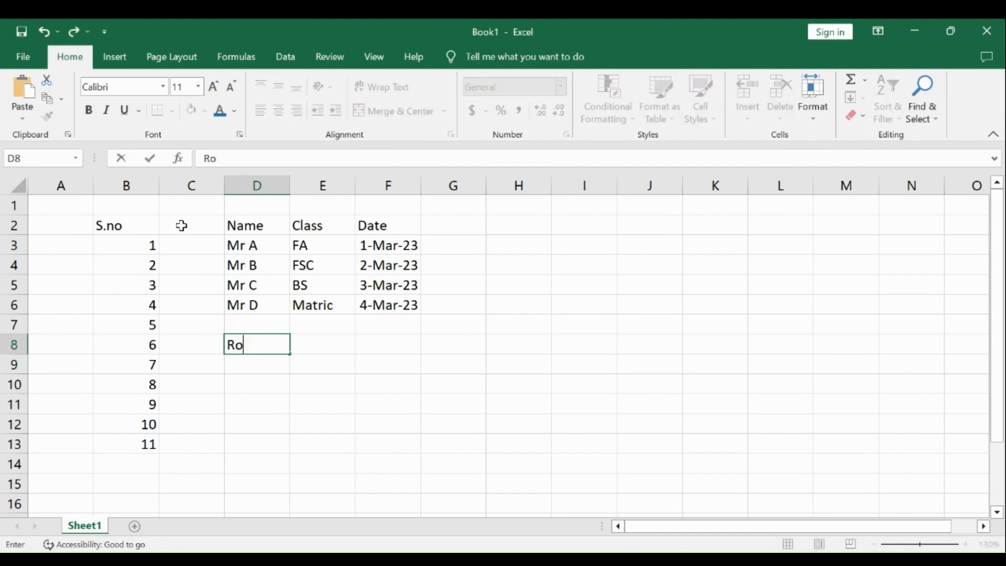
pyautogui.write('ll no')
pyautogui.press('BackSpace')
pyautogui.press('BackSpace')
pyautogui.press('BackSpace')
pyautogui.press('BackSpace')
pyautogui.press('BackSpace')
pyautogui.press('BackSpace')
pyautogui.press('BackSpace')
# Step: Enter the heading Roll no in cell C2 of the blank column
pyautogui.click(181, 225)
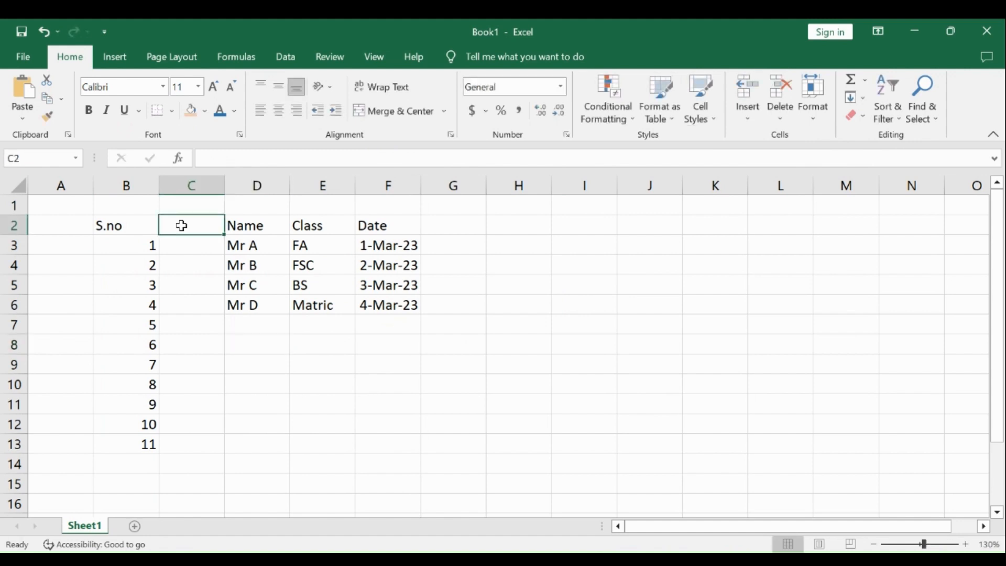
pyautogui.write('R')
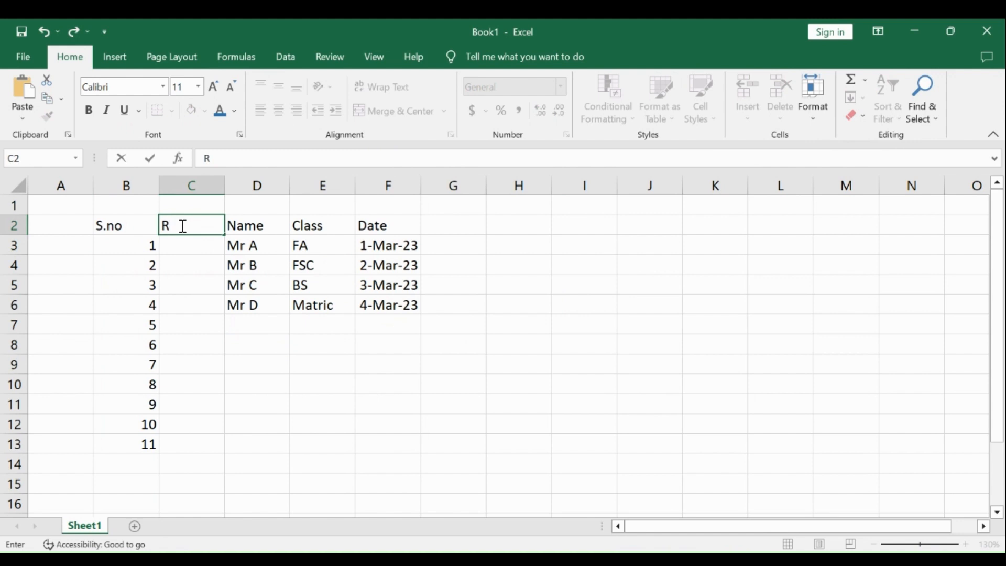
pyautogui.write('oll no')
pyautogui.press('Return')
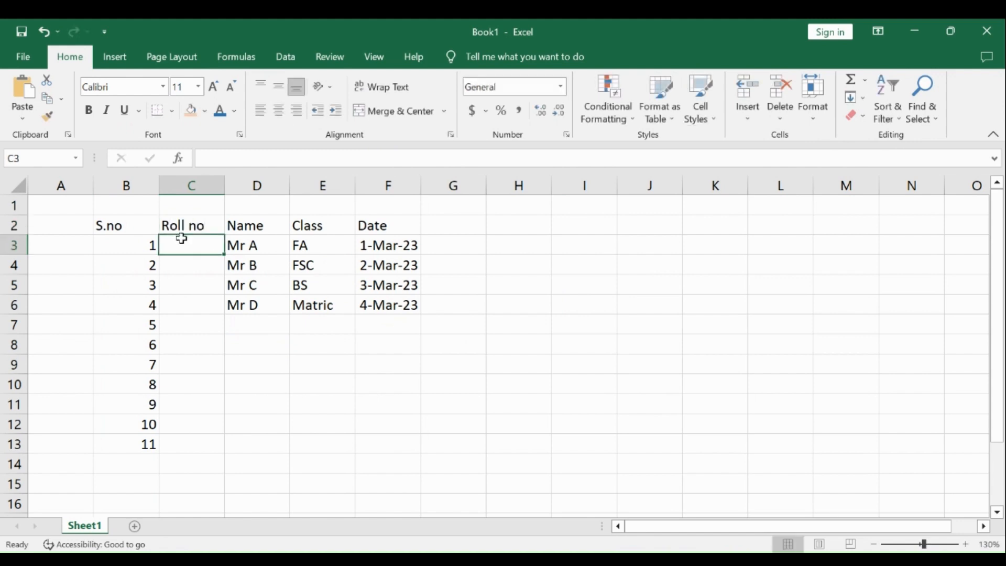
# Step: Fill the Roll no column in C3 to C6 with 100, 101, 102 and 103
pyautogui.write('100')
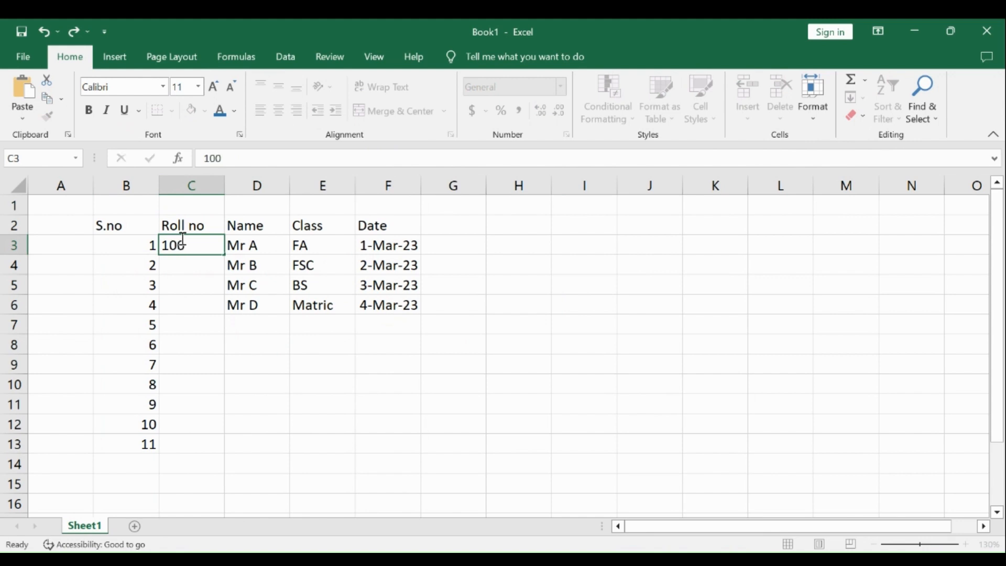
pyautogui.press('Return')
pyautogui.press('F2')
pyautogui.write('01')
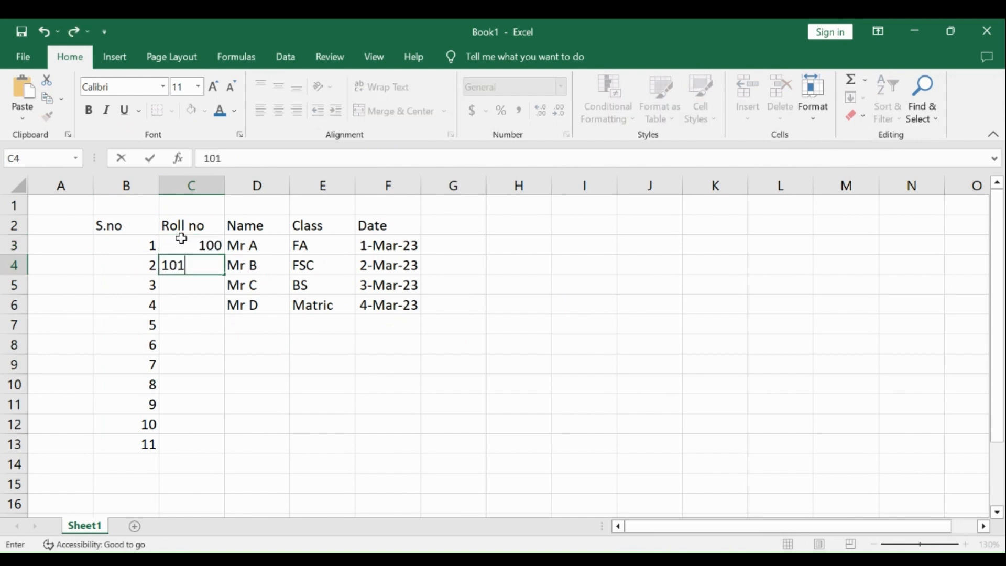
pyautogui.press('Return')
pyautogui.write('102')
pyautogui.press('Return')
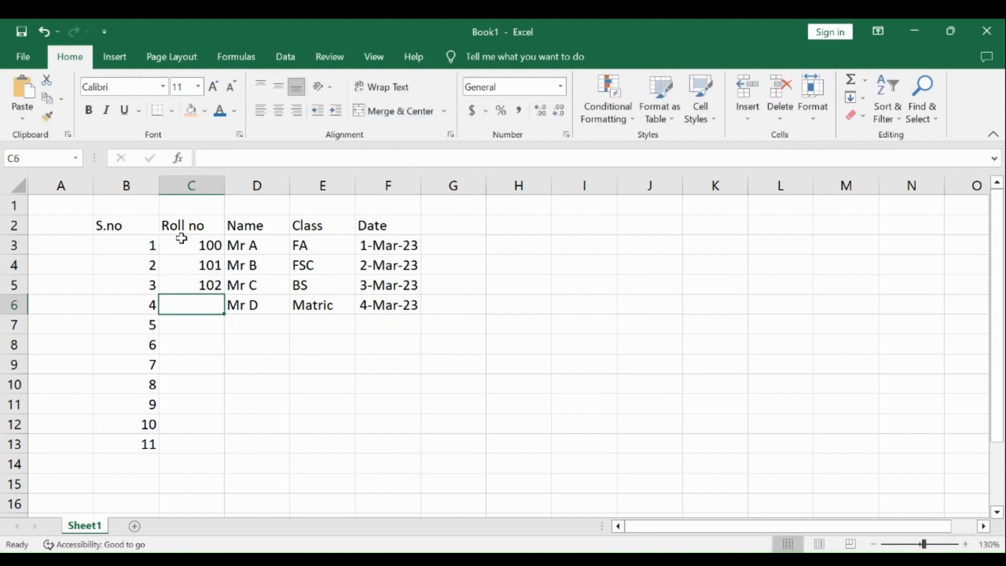
pyautogui.write('103')
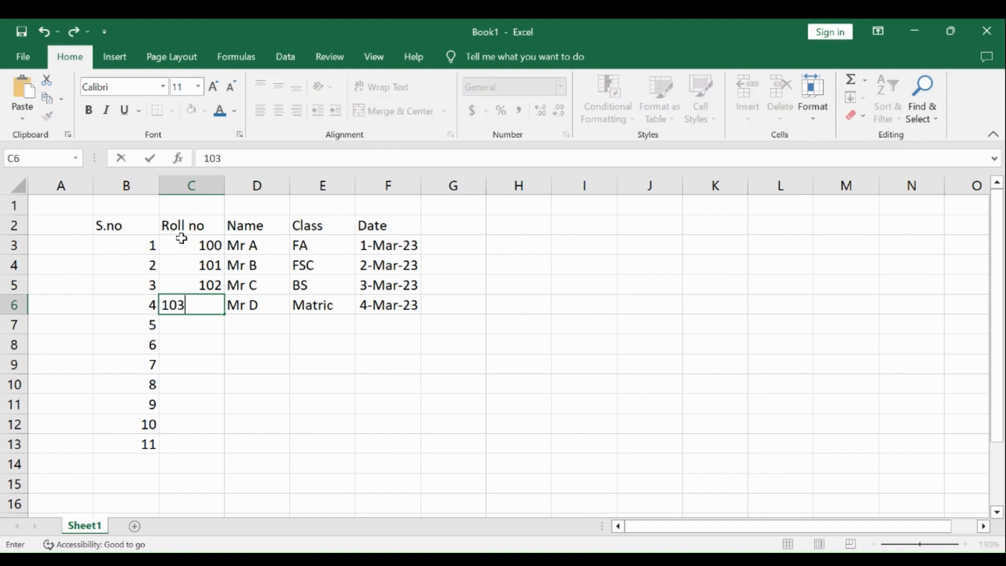
pyautogui.press('Return')
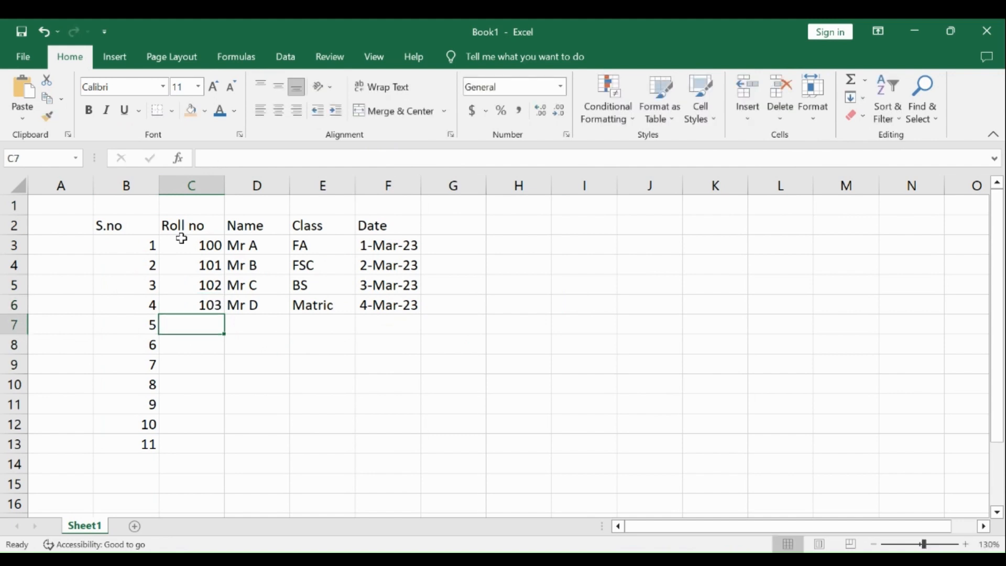
# Step: Insert a blank row above row 4, between the Mr A and Mr B records
pyautogui.rightClick(16, 265)
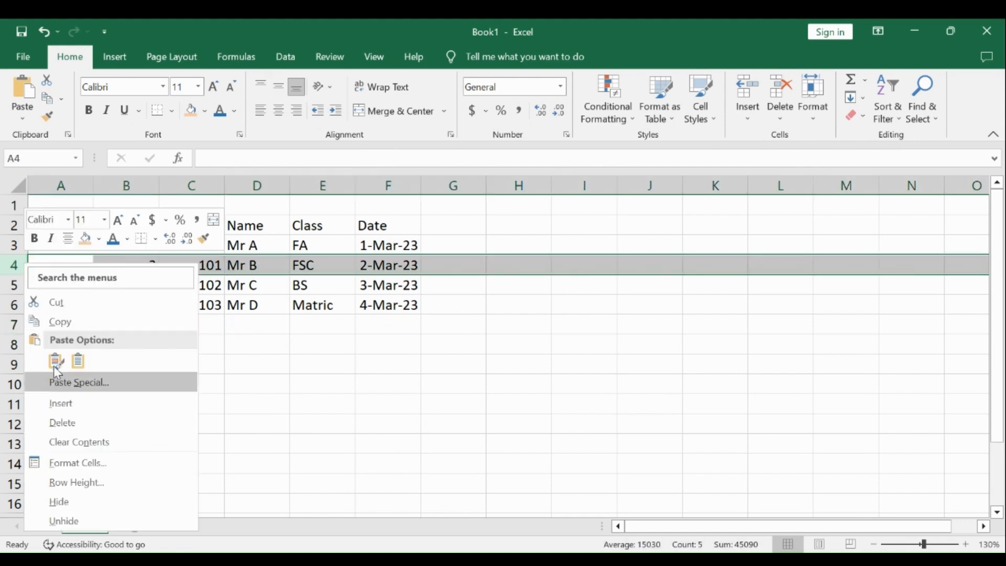
pyautogui.click(57, 404)
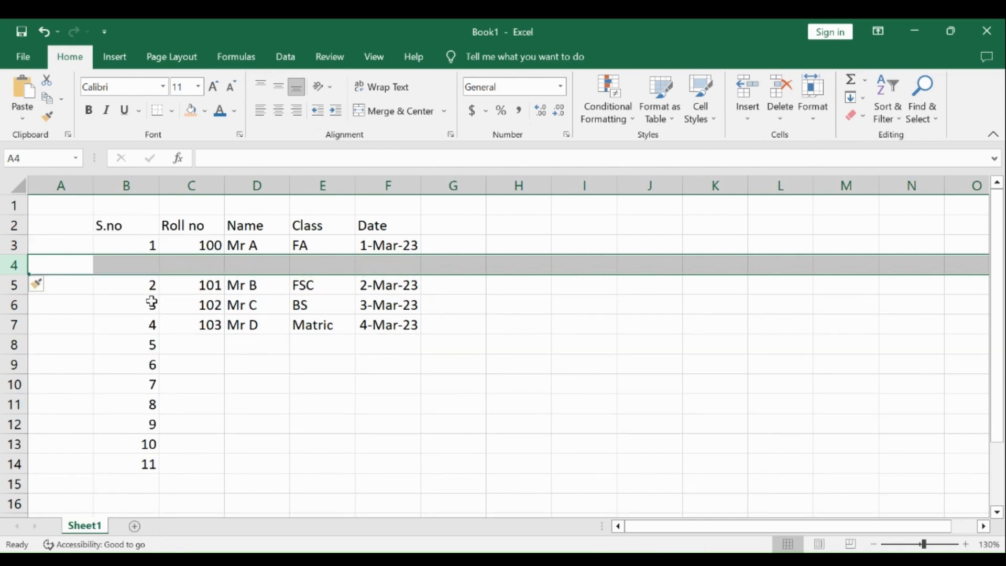
pyautogui.click(173, 261)
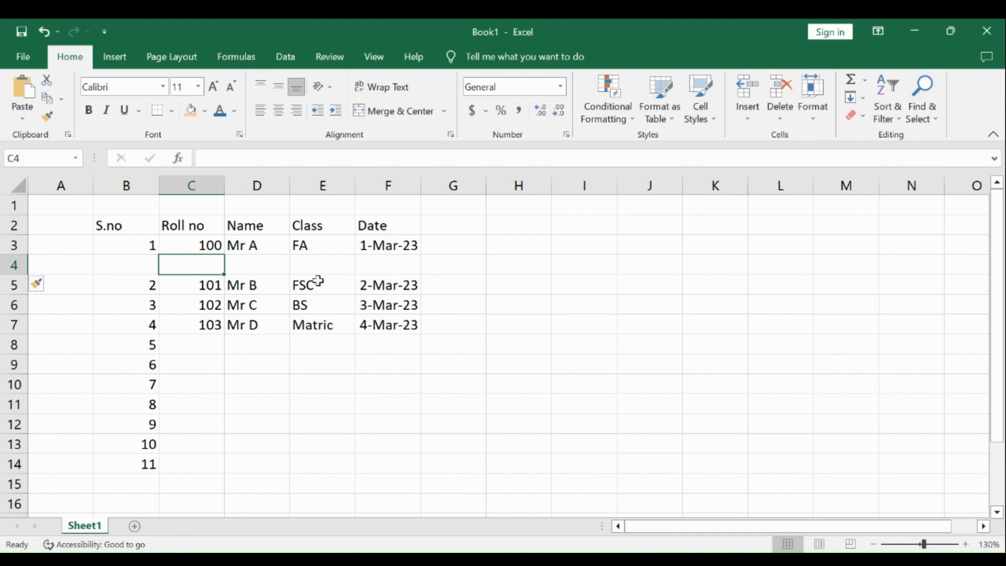
# Step: Format the heading cells B2 to F2 as a table using a medium style with a blue header row
pyautogui.click(145, 227)
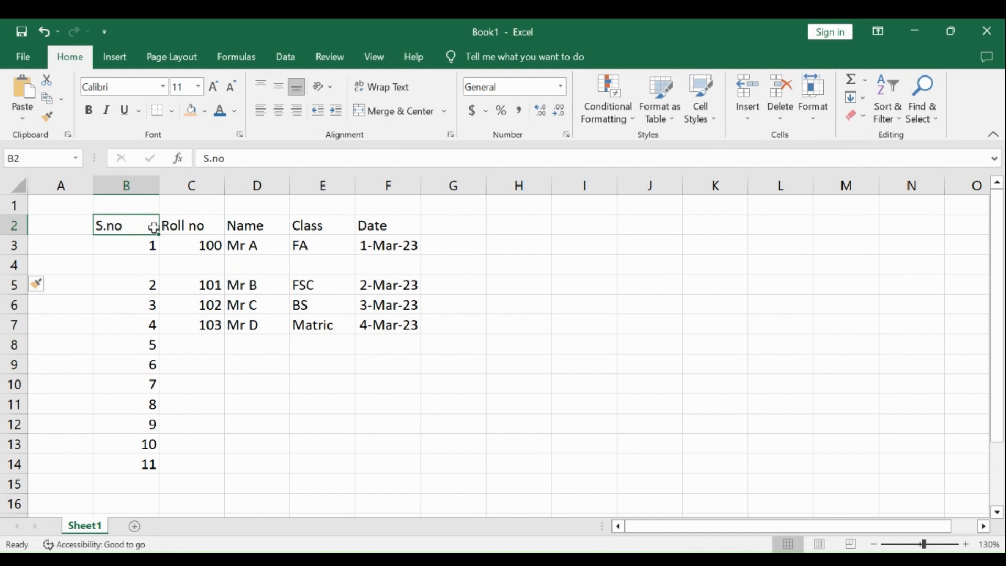
pyautogui.moveTo(154, 228); pyautogui.dragTo(383, 229)
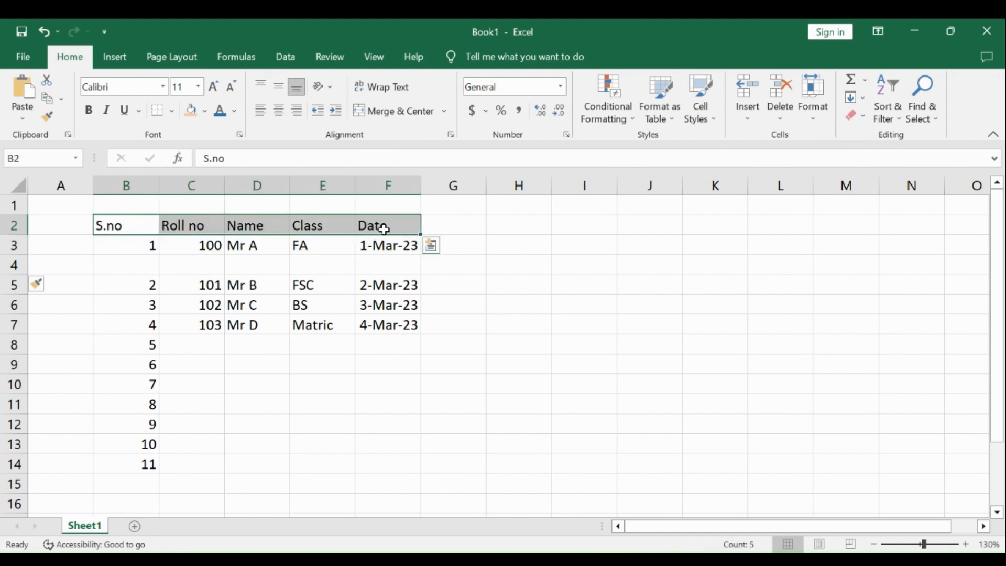
pyautogui.click(676, 122)
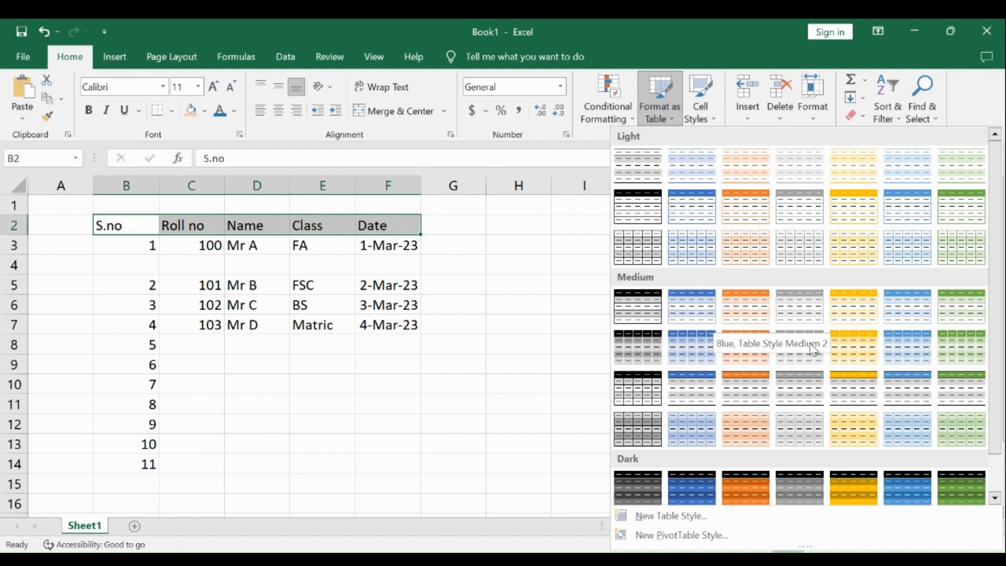
pyautogui.click(702, 401)
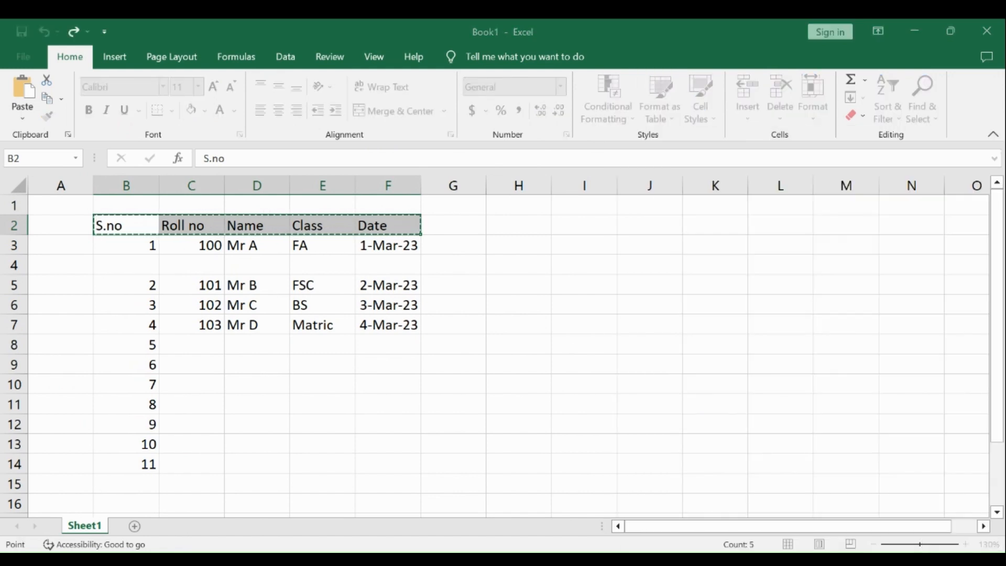
pyautogui.press('Return')
pyautogui.click(344, 384)
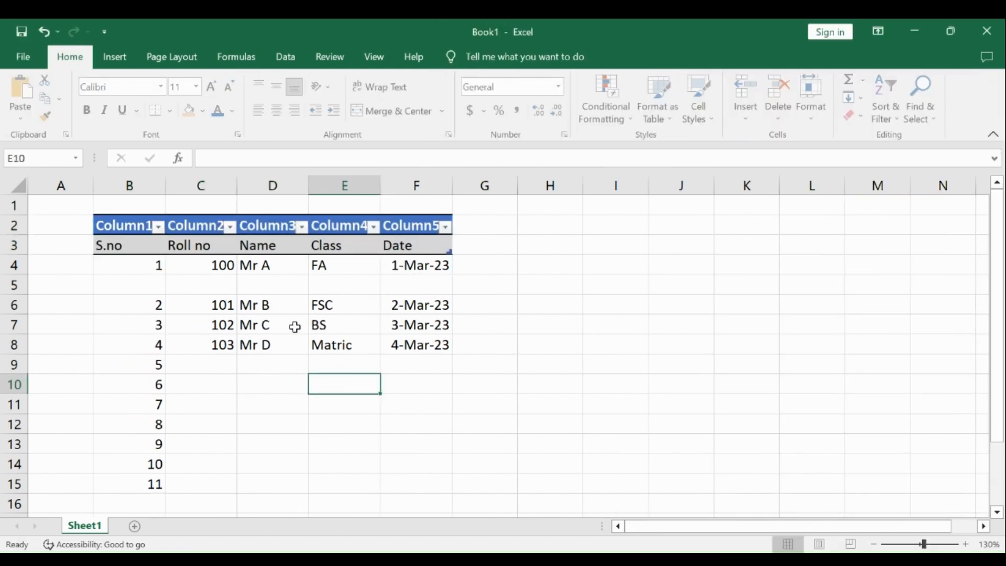
# Step: Start the blank record in row 5 with S.no 1, roll number 1232 and the name Mr X
pyautogui.click(157, 286)
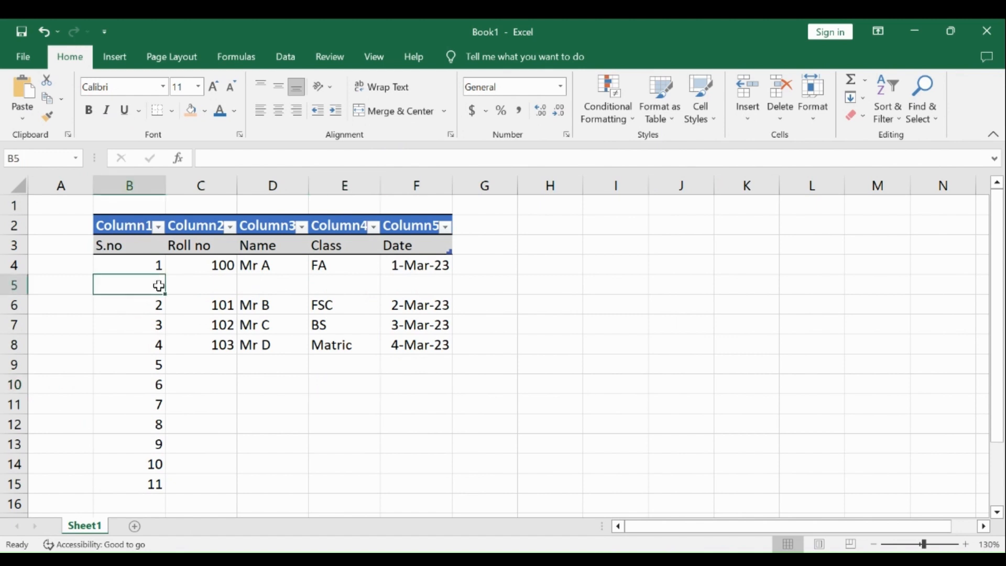
pyautogui.write('1')
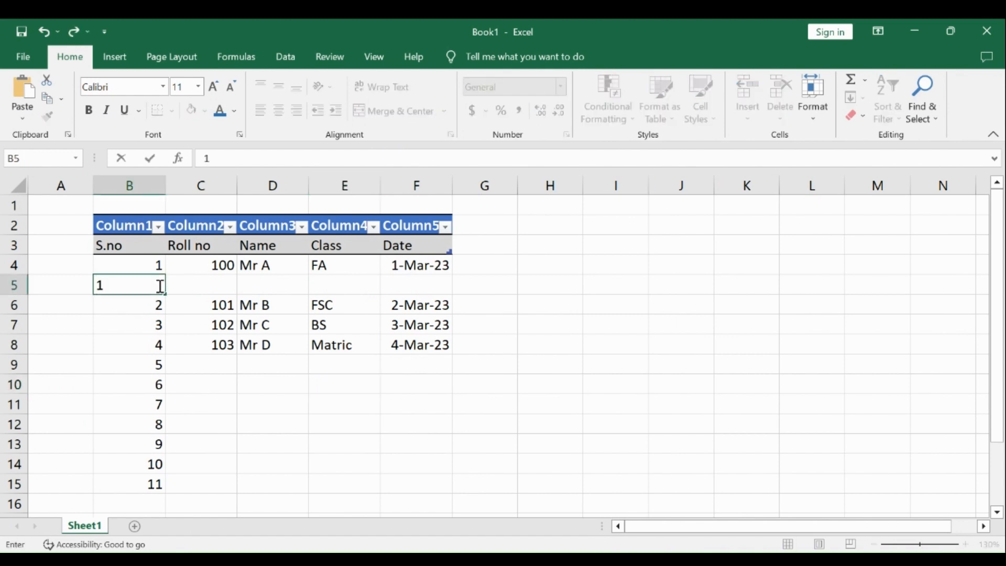
pyautogui.press('Return')
pyautogui.click(215, 285)
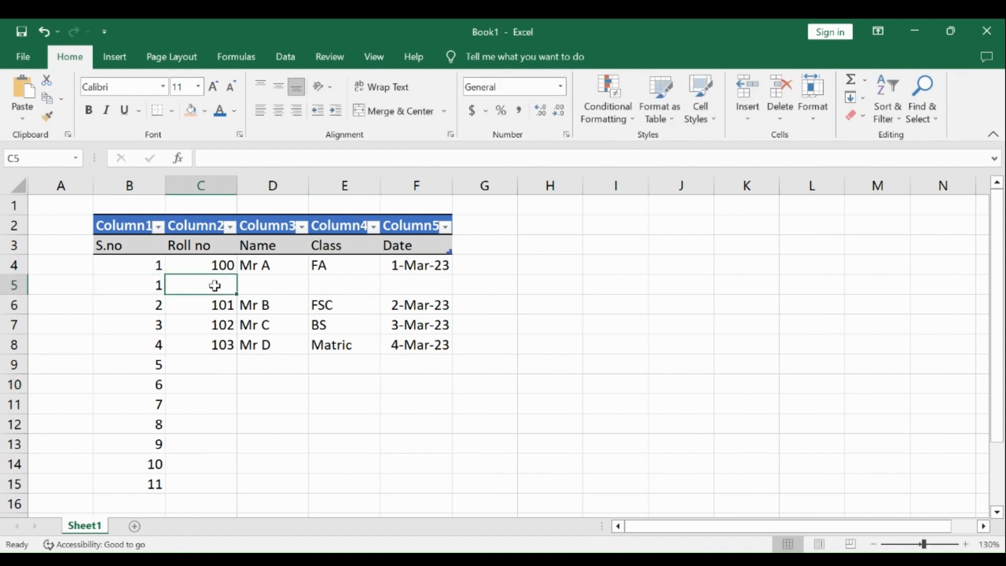
pyautogui.write('1232')
pyautogui.click(265, 284)
pyautogui.write('M')
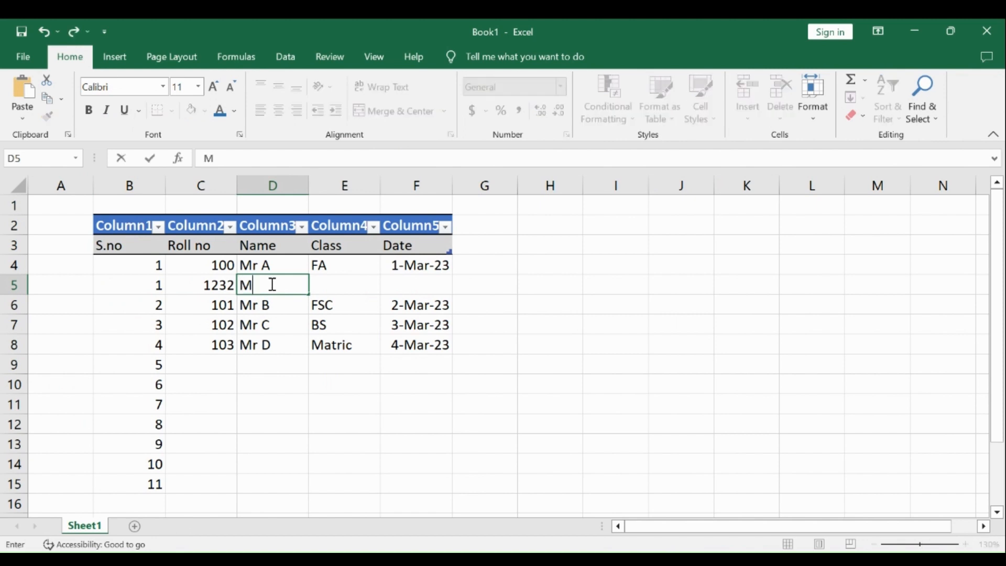
pyautogui.write('r X')
# Step: Complete the Mr X record in row 5 with class FA and the date 1march2023
pyautogui.click(326, 281)
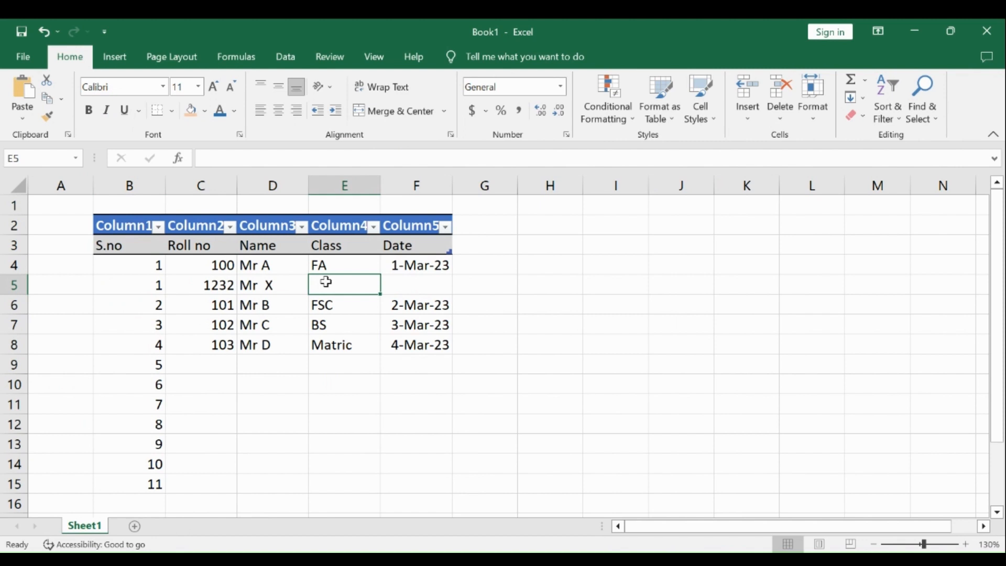
pyautogui.write('FA')
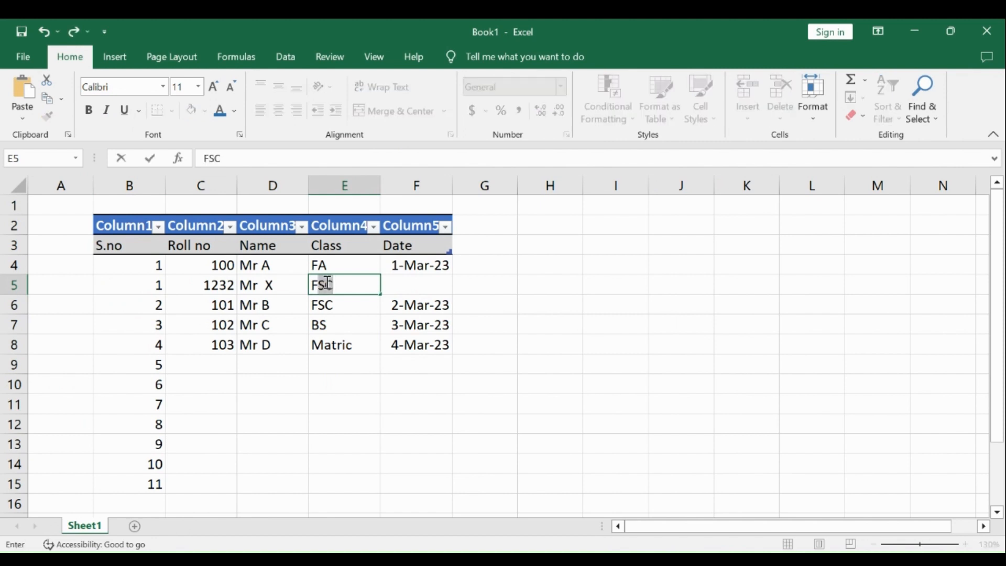
pyautogui.click(397, 287)
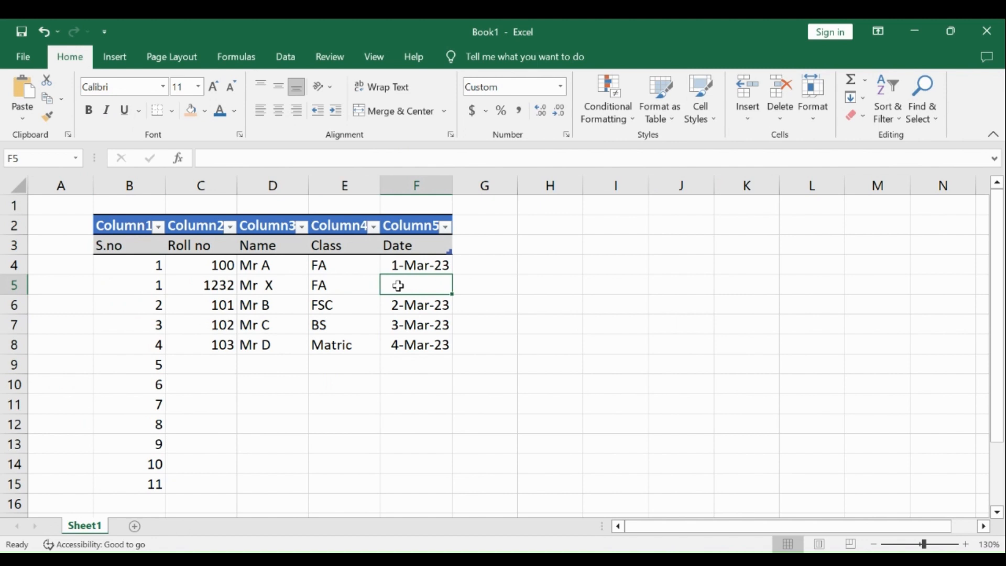
pyautogui.write('1m')
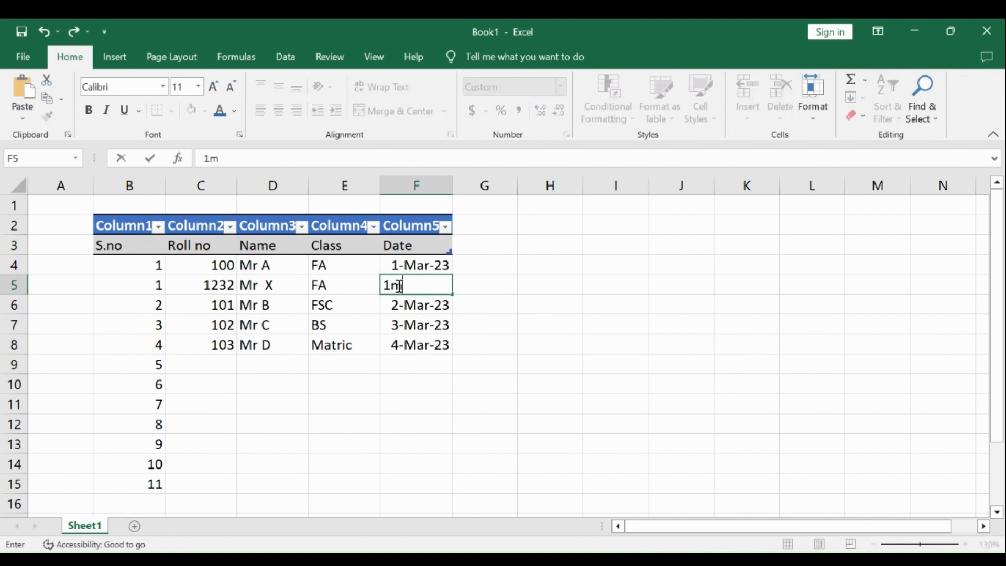
pyautogui.write('arch2023')
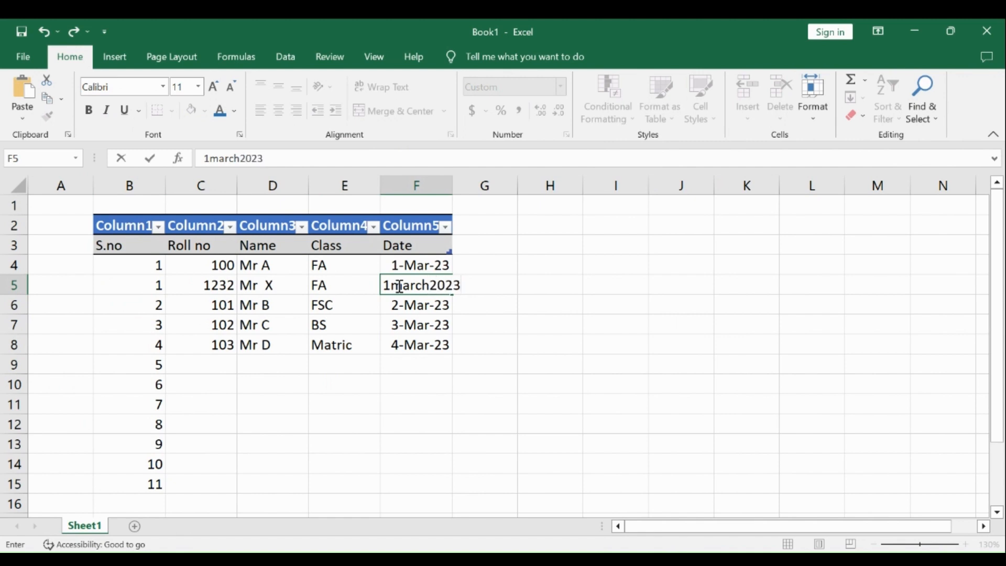
pyautogui.press('Return')
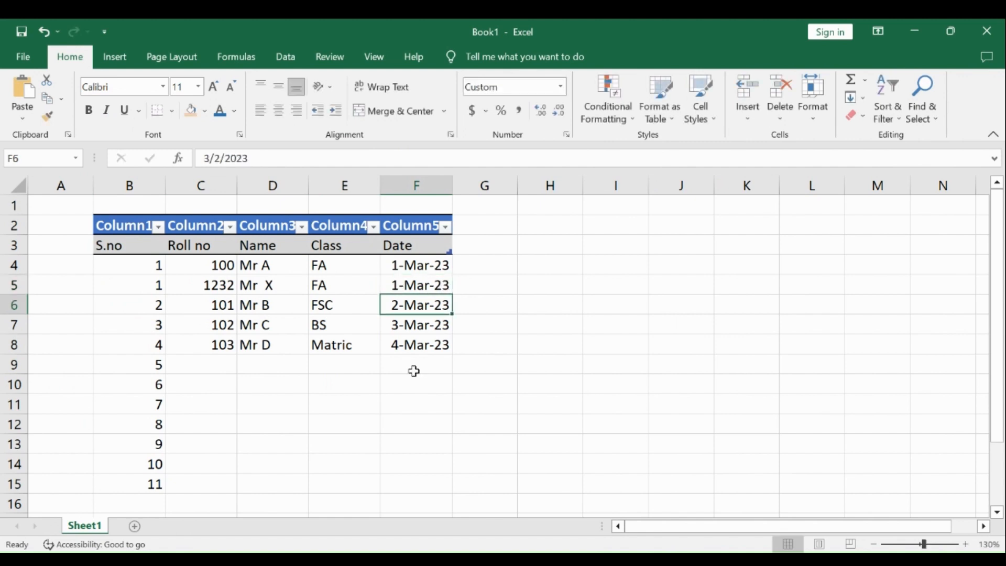
pyautogui.click(420, 401)
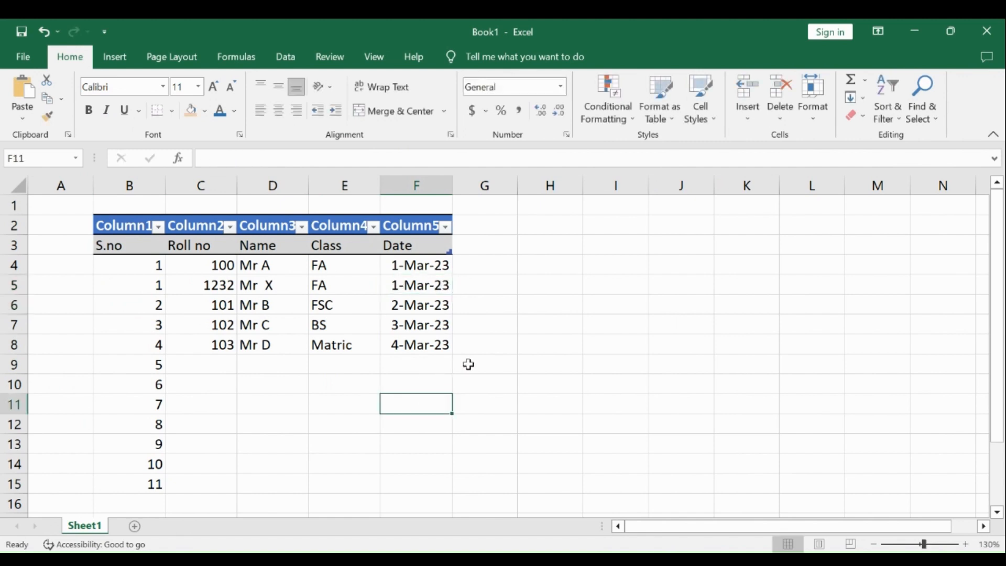